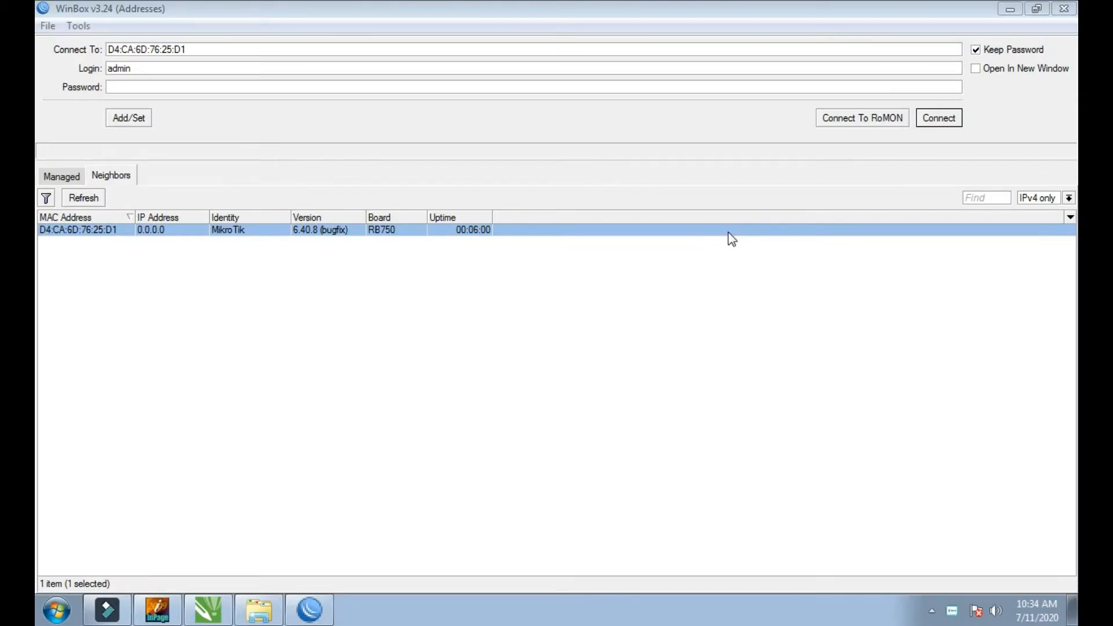
Step: Select the discovered RB750 router among the neighbors by its MAC address and connect to it as admin
left_click(351, 280)
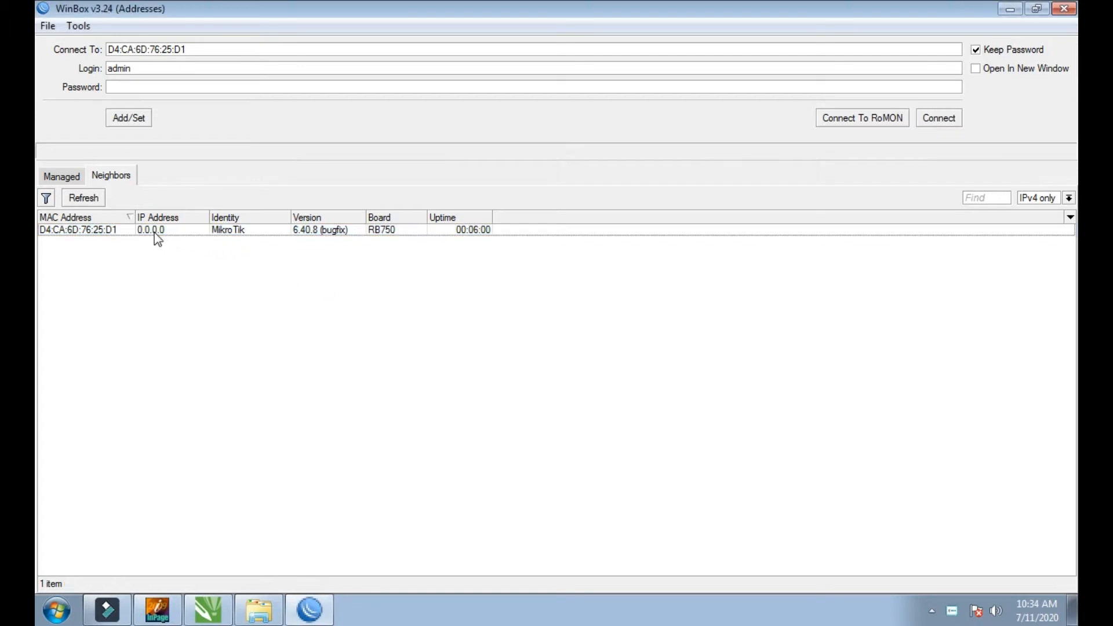
left_click(100, 230)
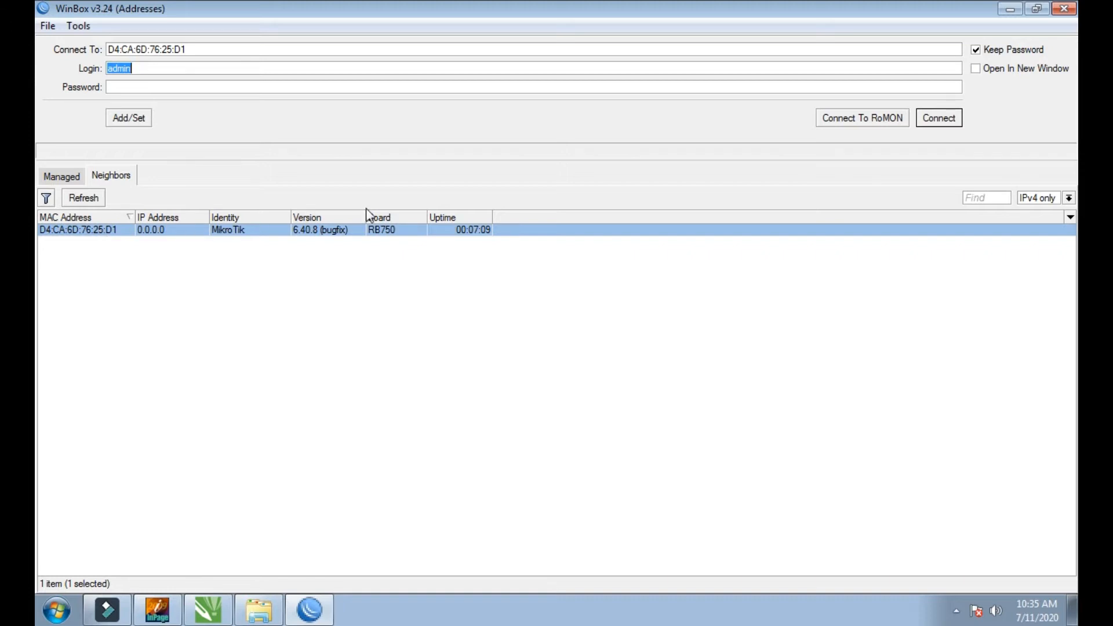
left_click(939, 118)
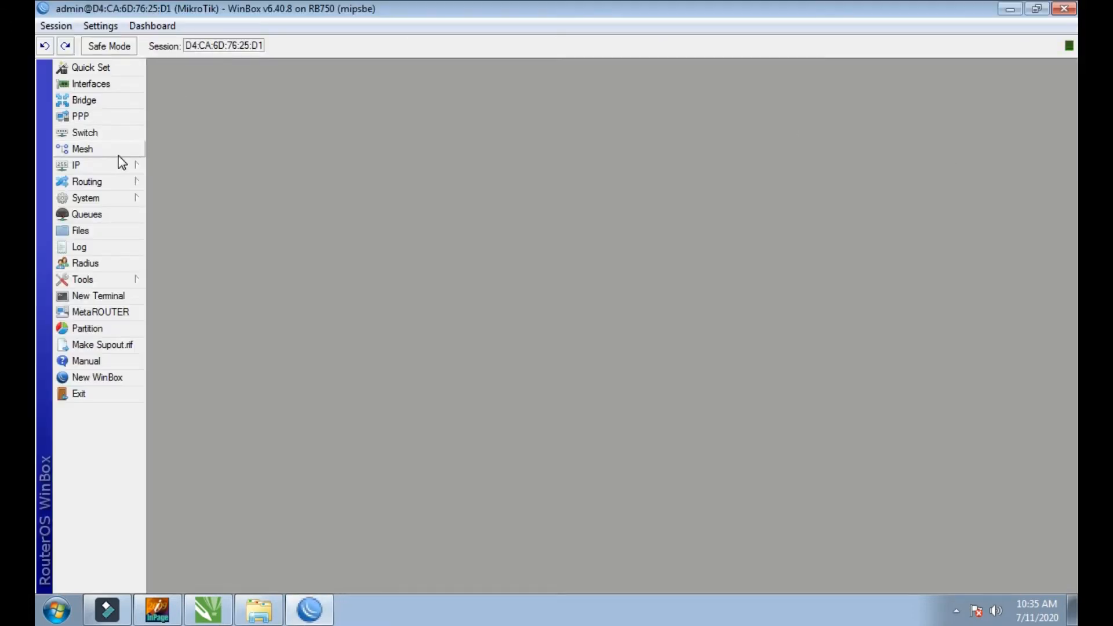
Step: Open the settings of the ether1 interface and bring up the On-Screen Keyboard for text entry
left_click(103, 86)
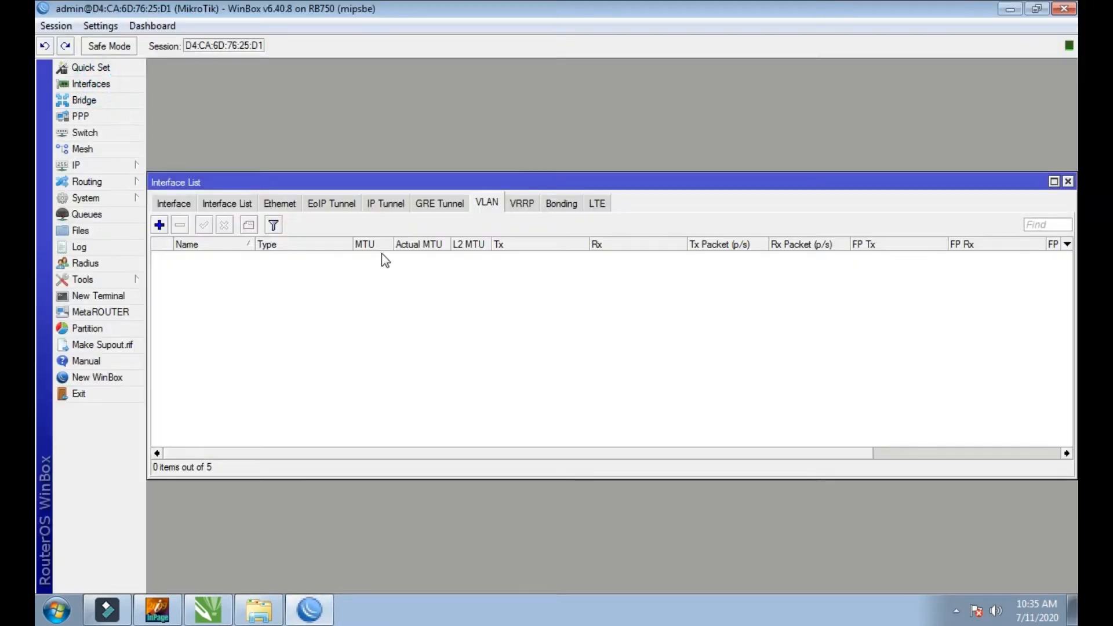
left_click(175, 204)
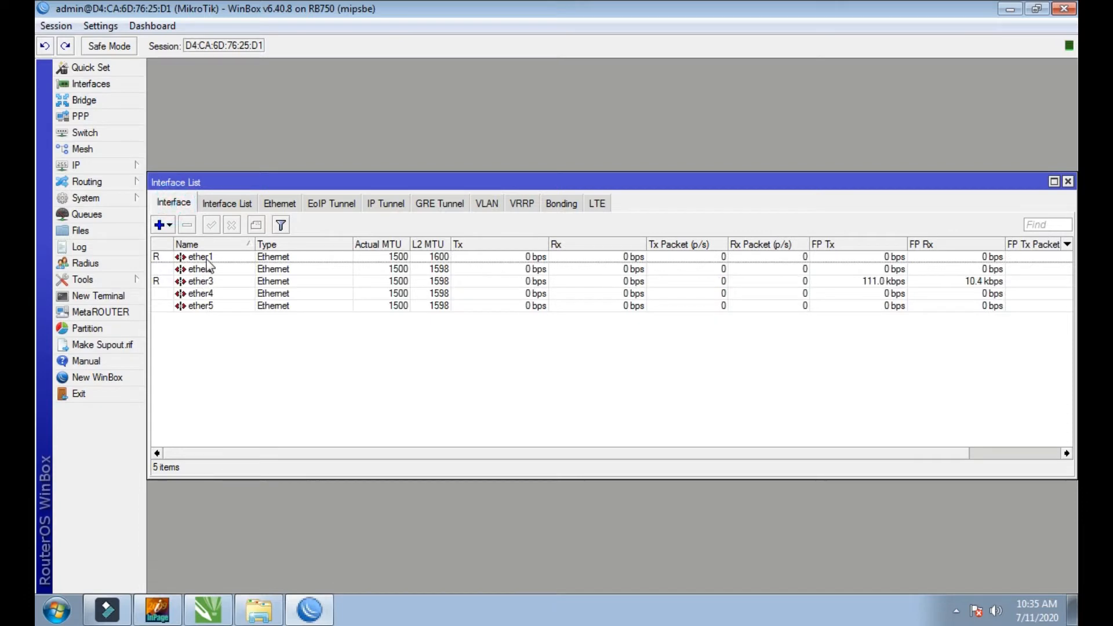
double_click(207, 259)
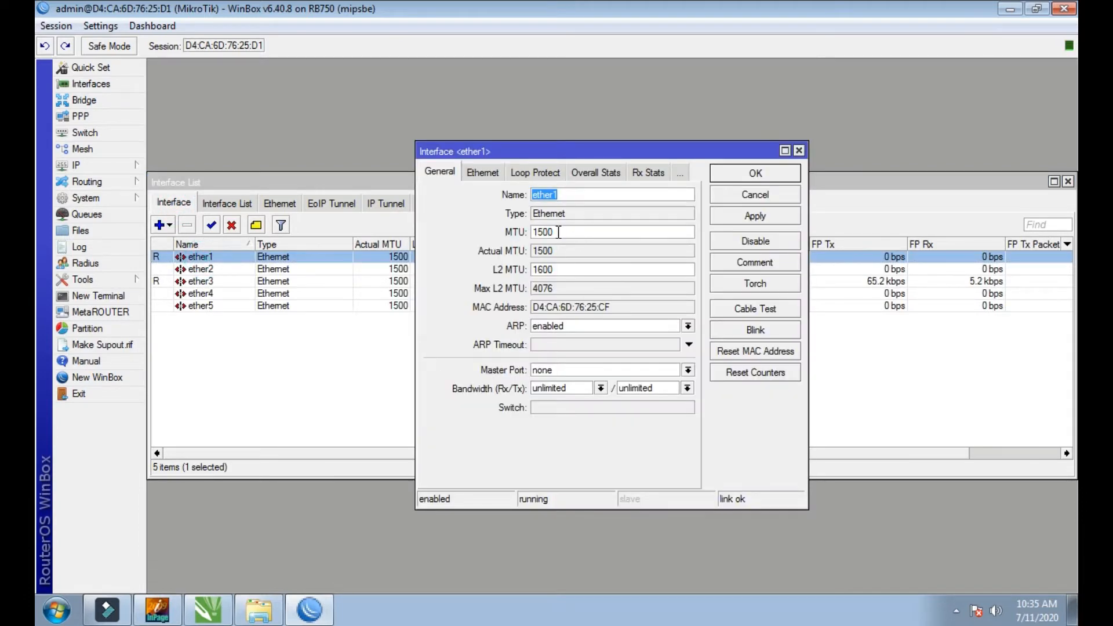
left_click(56, 610)
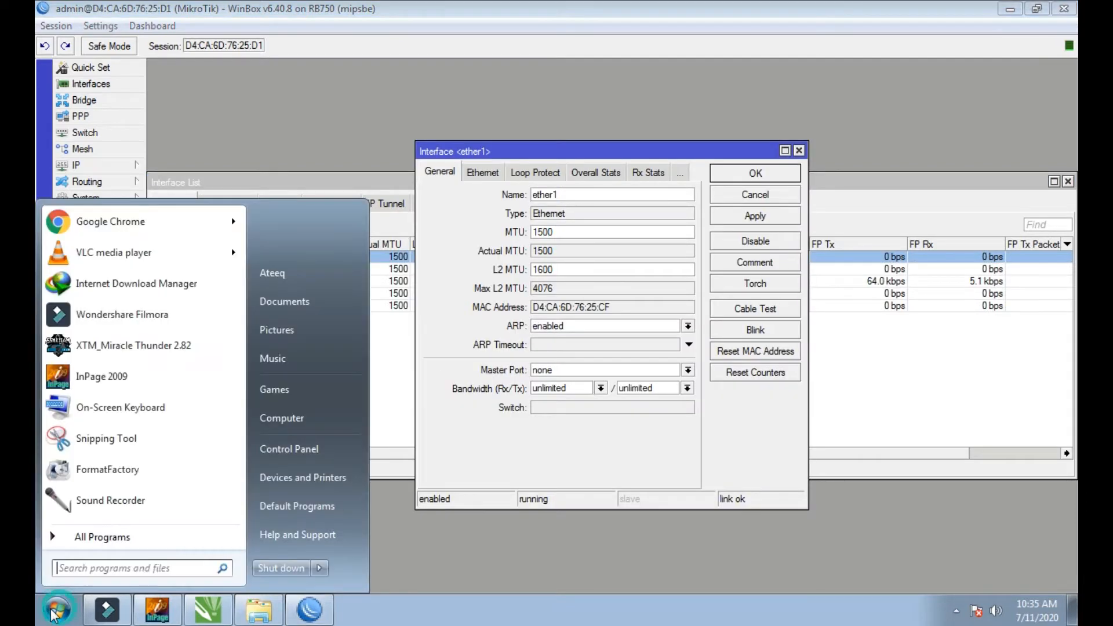
left_click(113, 409)
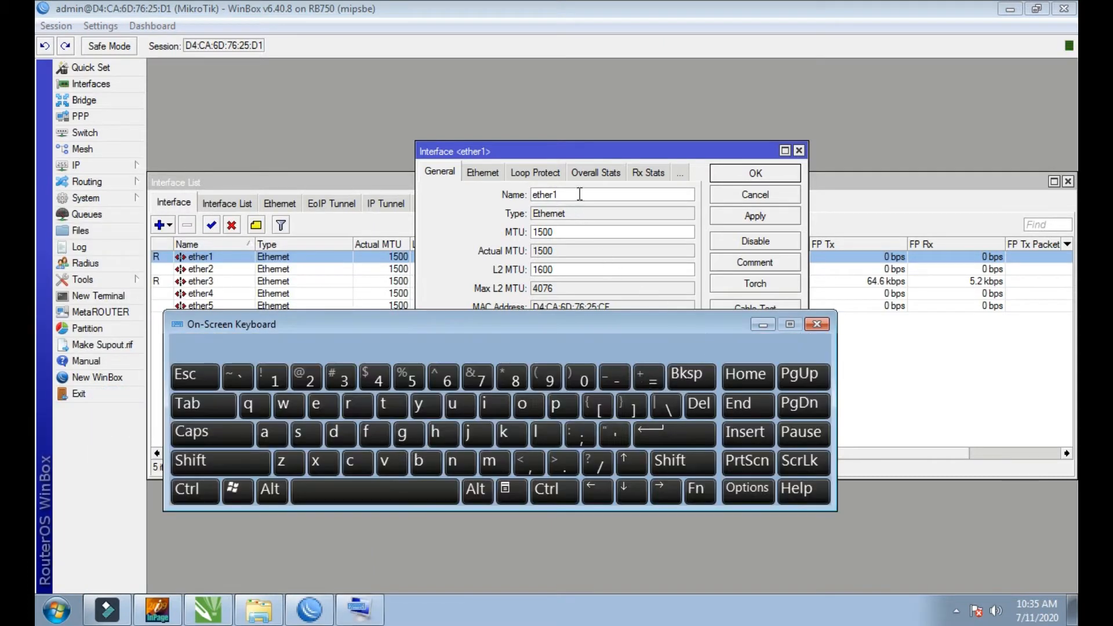
Step: Rename the ether1 interface to WAN and apply the change
double_click(577, 193)
left_click_drag(545, 150, 441, 74)
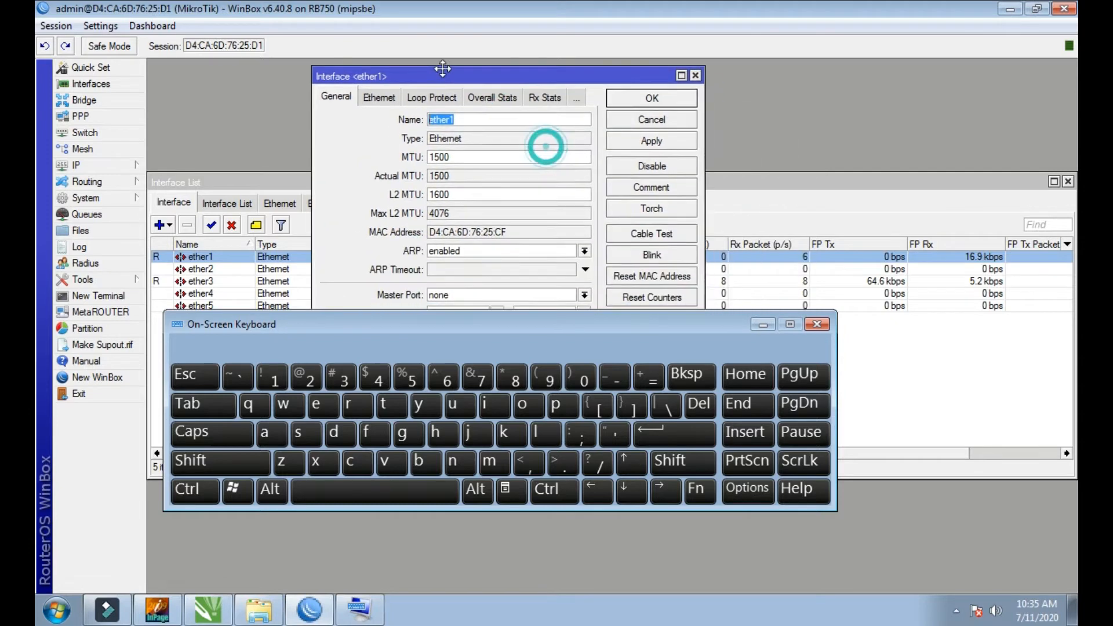
left_click(237, 458)
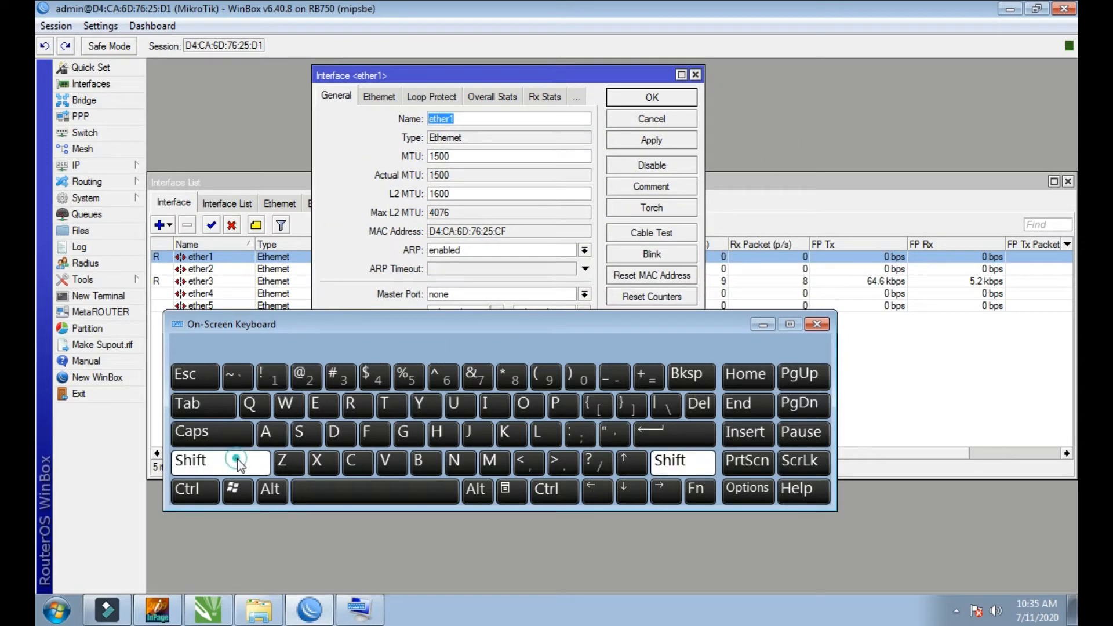
left_click(289, 407)
left_click(236, 459)
left_click(266, 434)
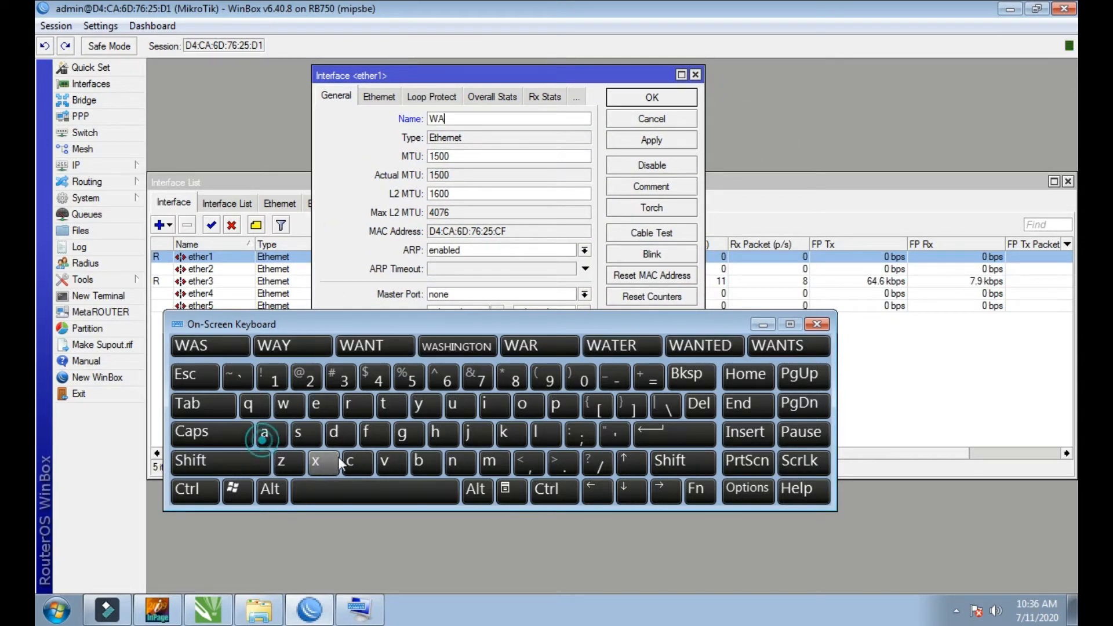
left_click(231, 439)
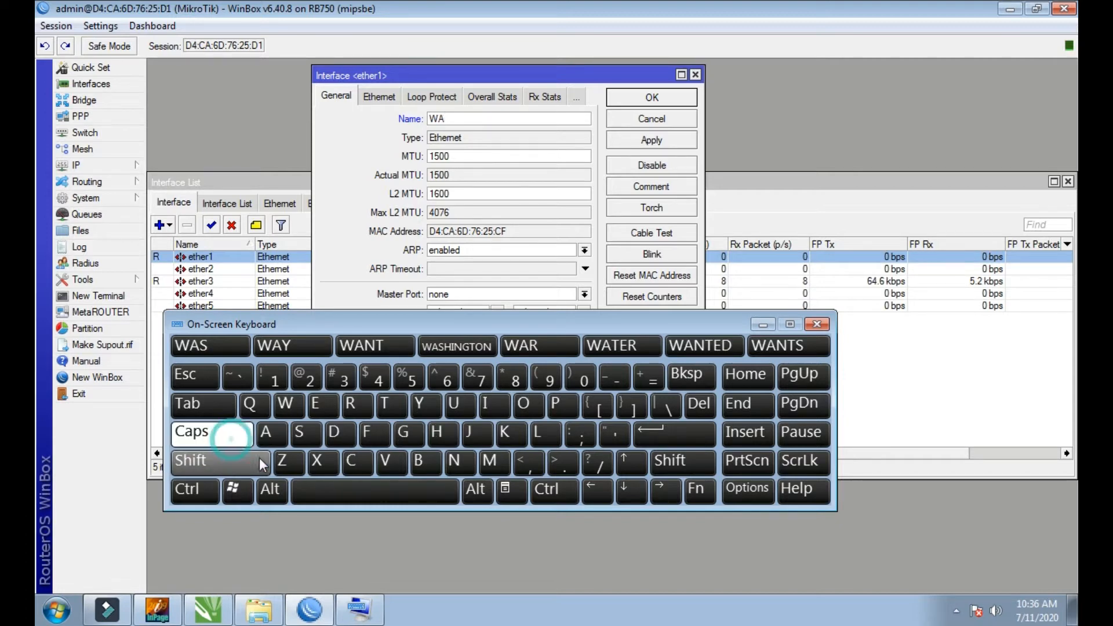
left_click(462, 468)
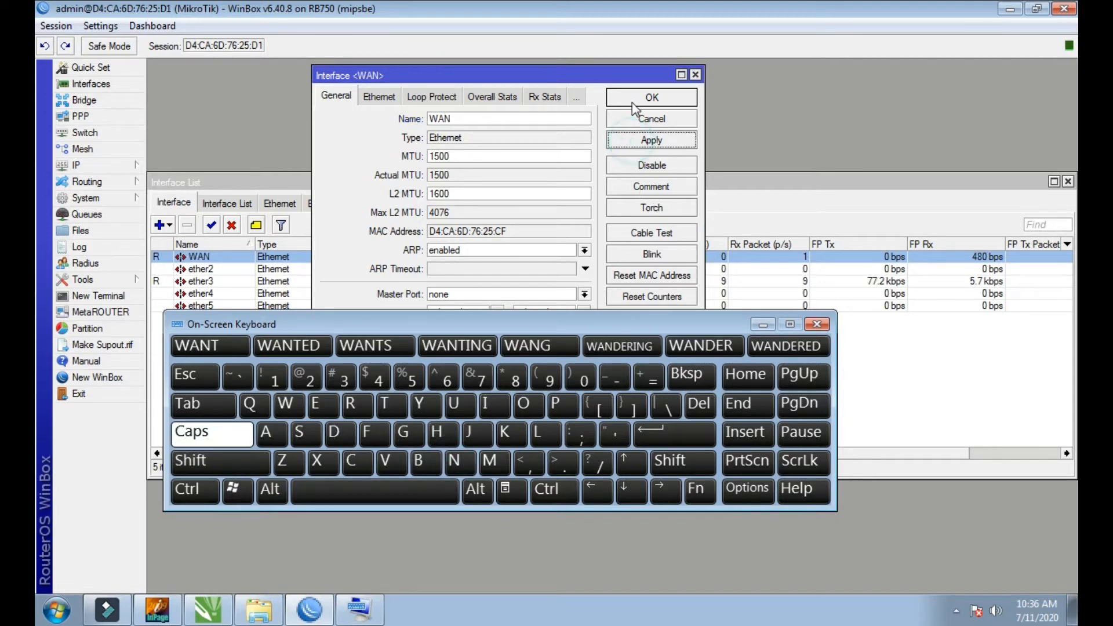
left_click(631, 99)
Step: Rename the ether3 interface to LAN, apply the change and close the interface list
left_click_drag(497, 323, 603, 353)
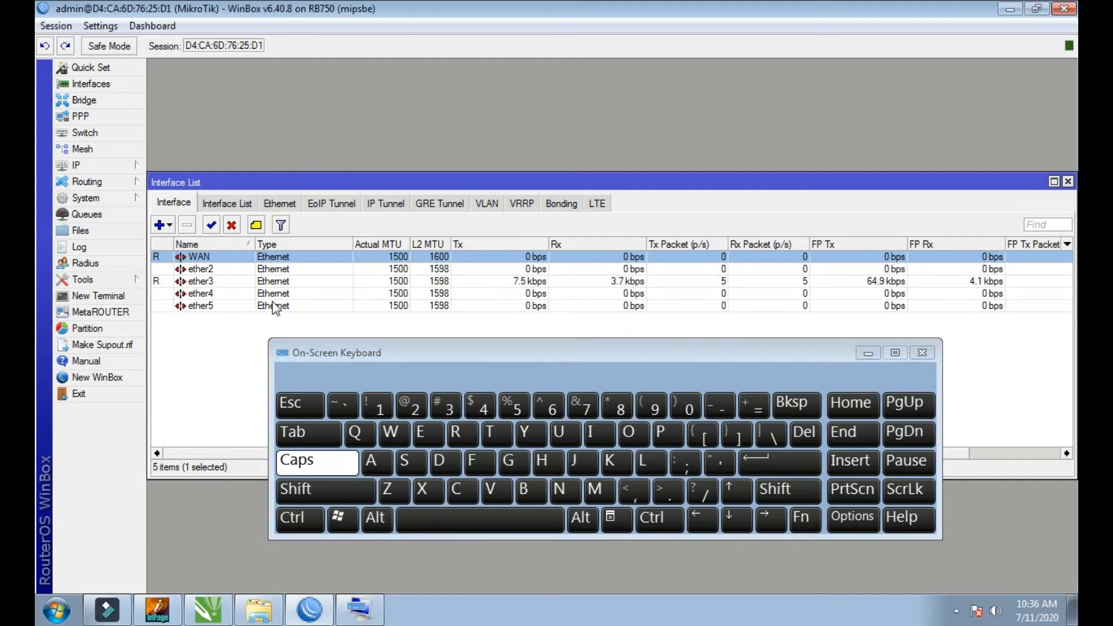
double_click(200, 281)
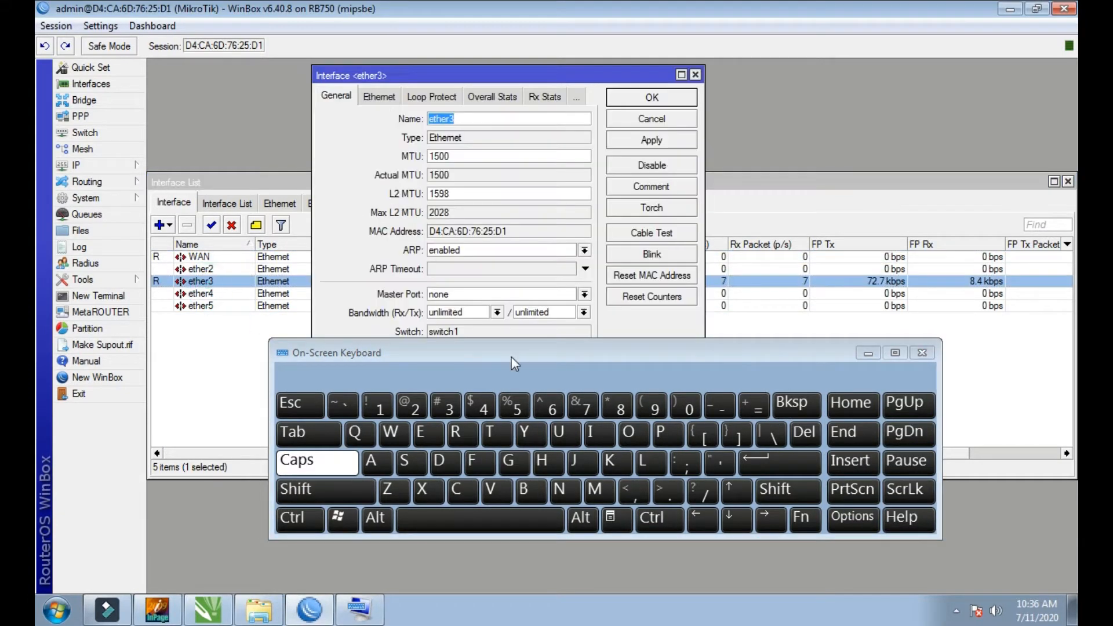
left_click_drag(481, 343, 463, 244)
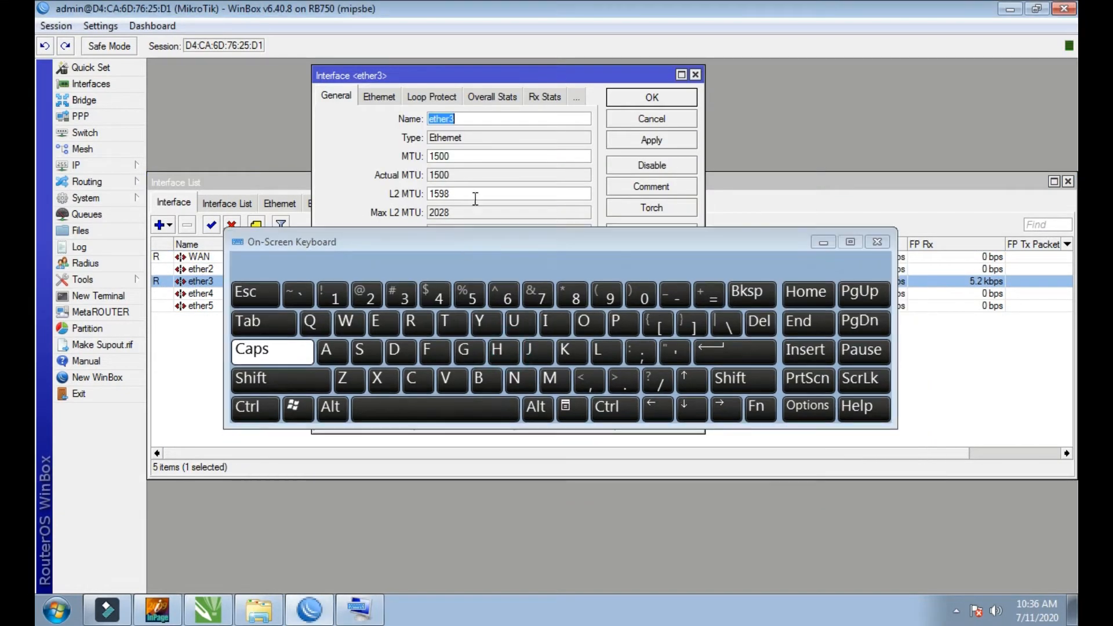
left_click(607, 356)
left_click(328, 351)
left_click(514, 380)
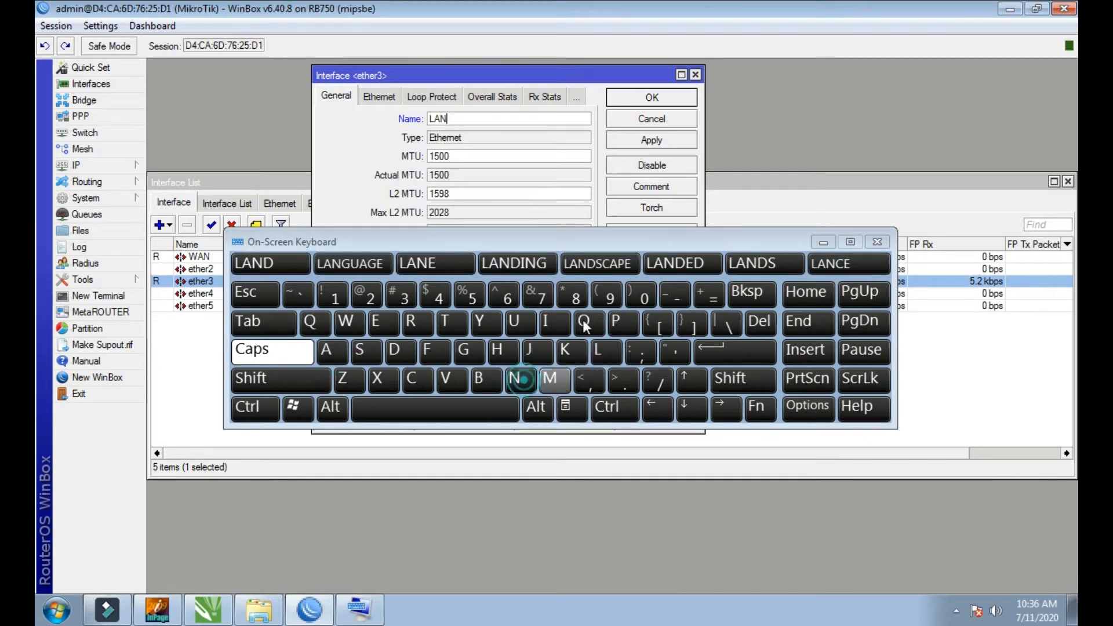
left_click(634, 140)
left_click(634, 96)
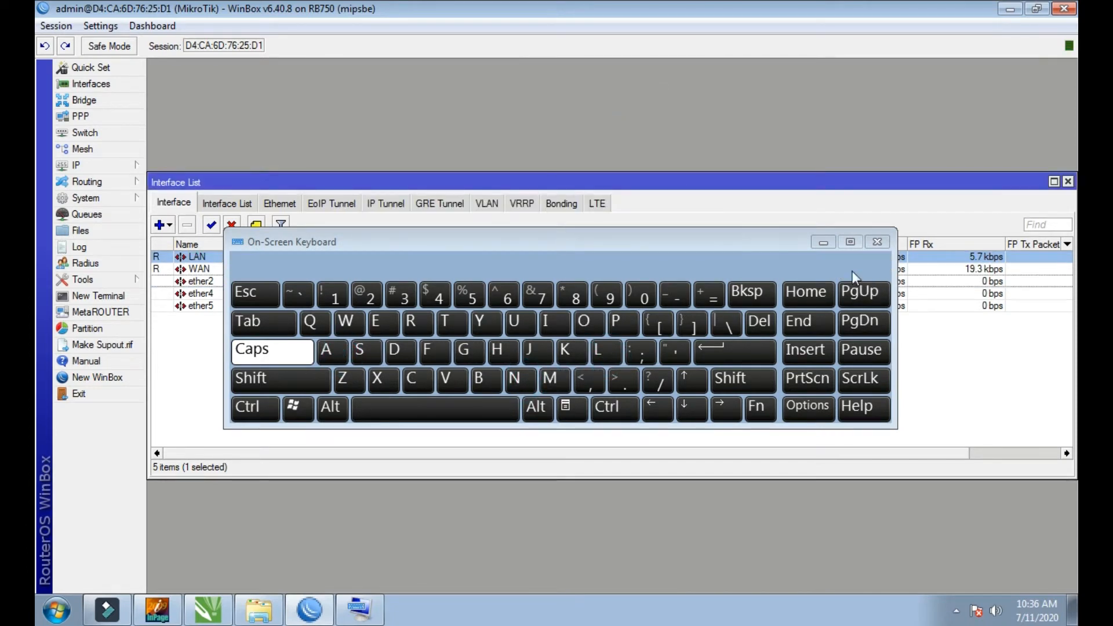
left_click_drag(777, 240, 738, 366)
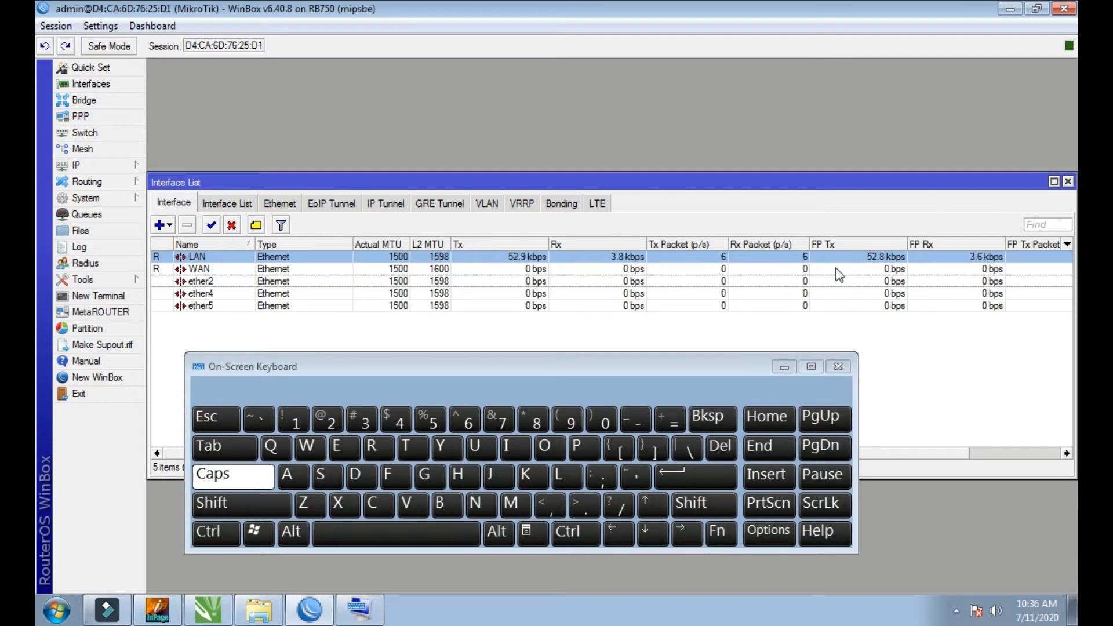
left_click(1069, 181)
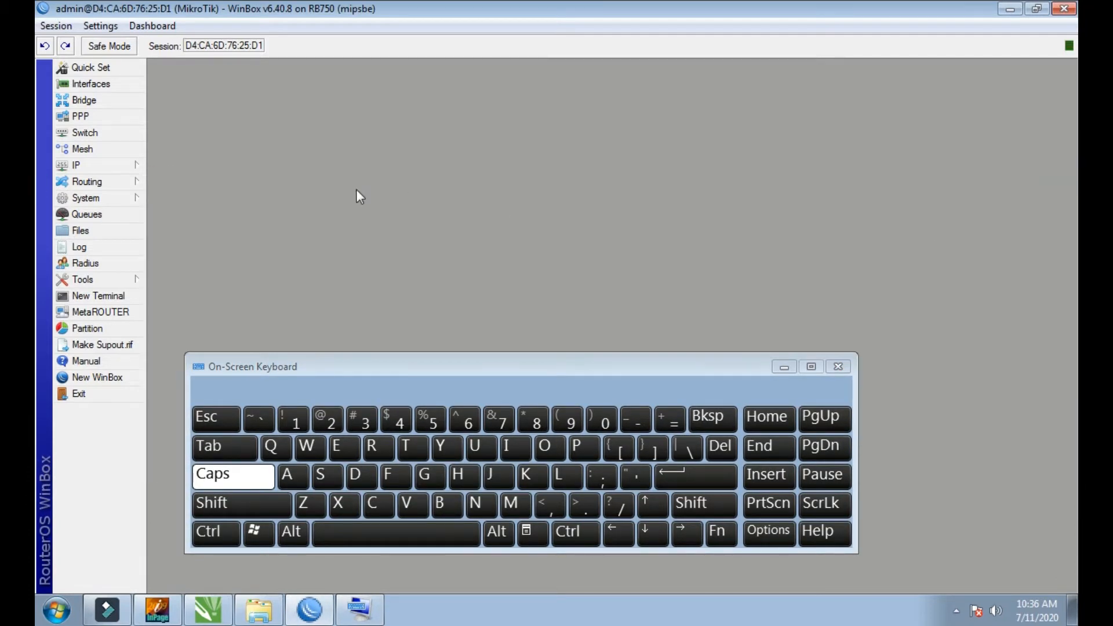
Step: Add a DHCP client on the WAN interface with peer DNS, peer NTP and default route enabled, and close the client list
left_click(100, 169)
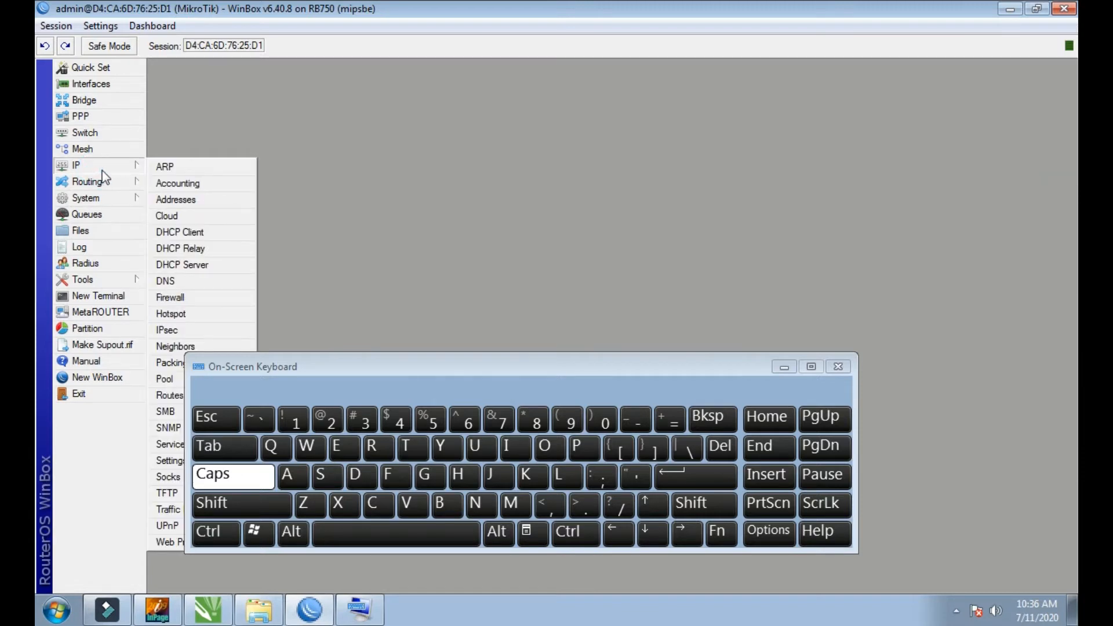
left_click(189, 230)
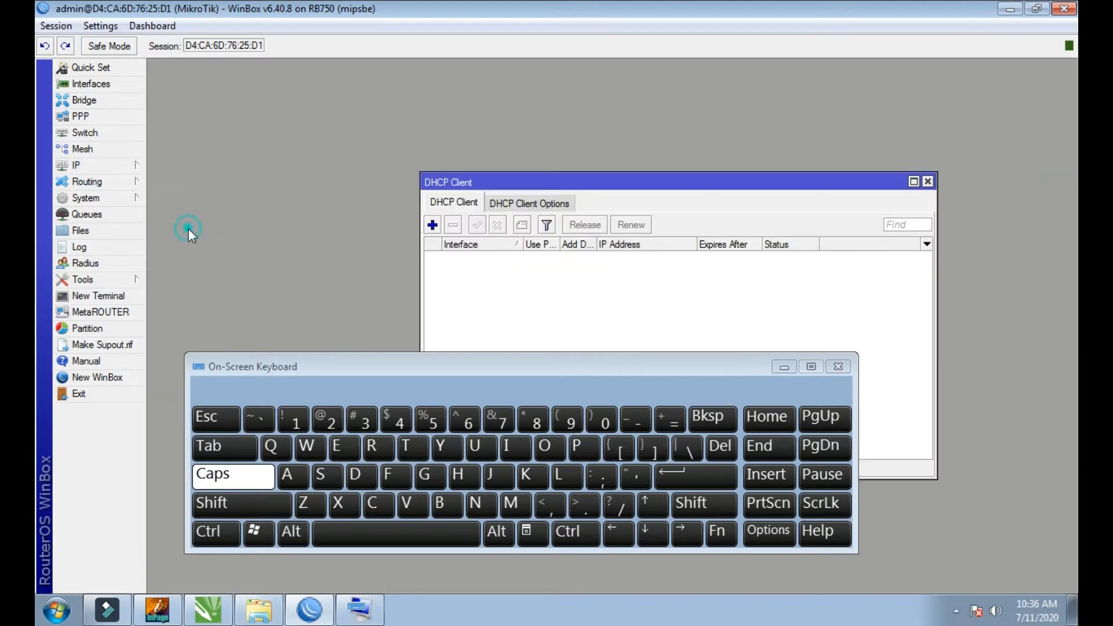
left_click(432, 225)
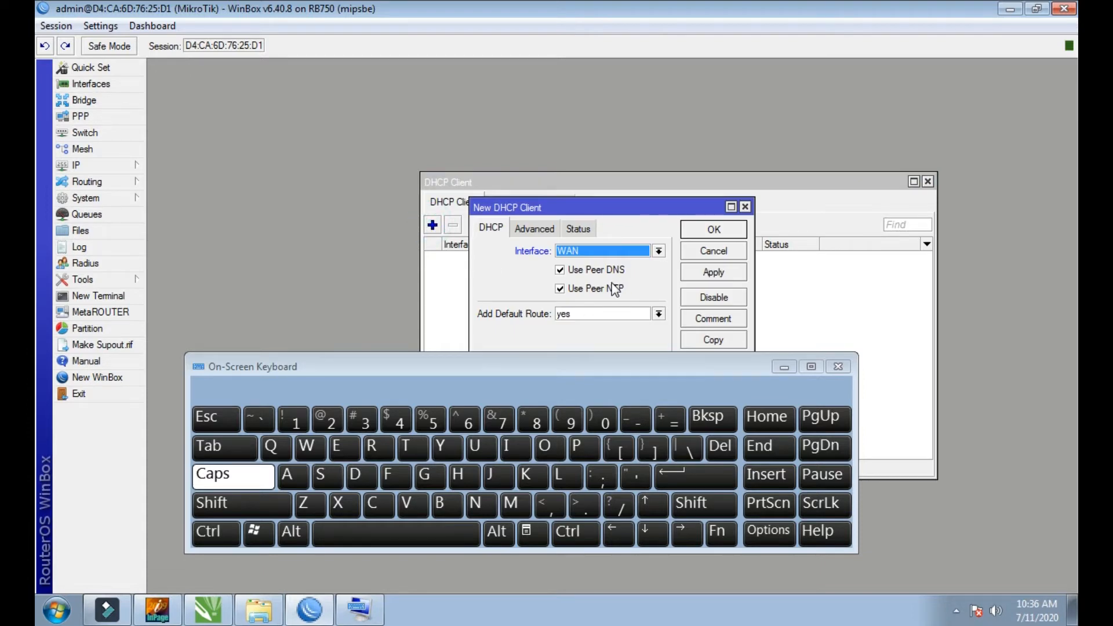
left_click_drag(623, 208, 620, 190)
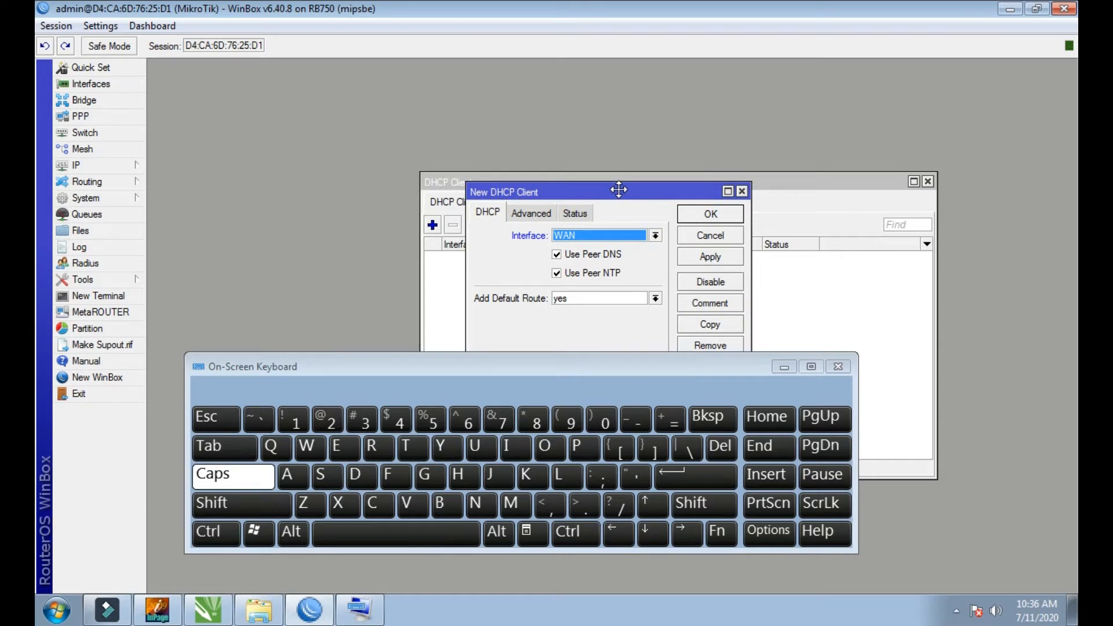
left_click_drag(619, 189, 632, 196)
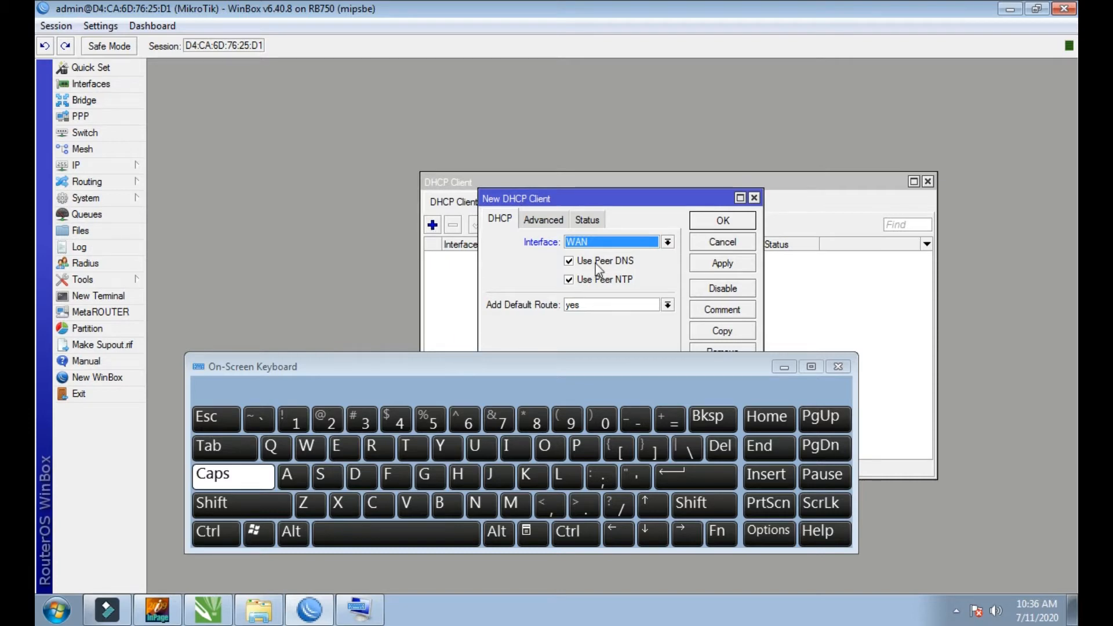
left_click(668, 243)
left_click(667, 246)
left_click(723, 266)
left_click(723, 221)
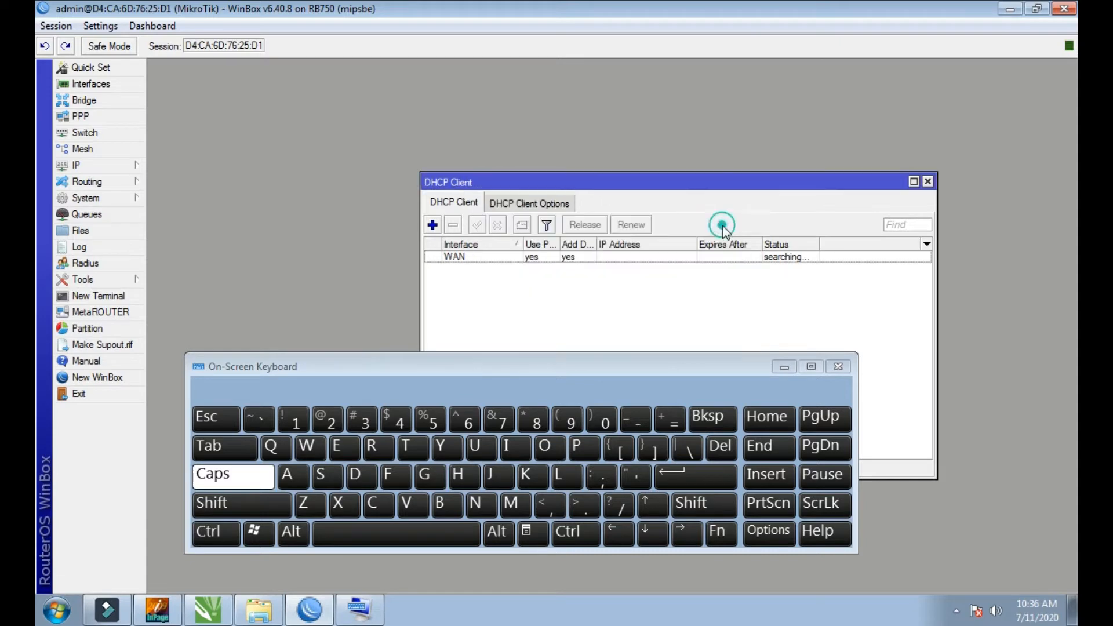
left_click_drag(623, 179, 536, 120)
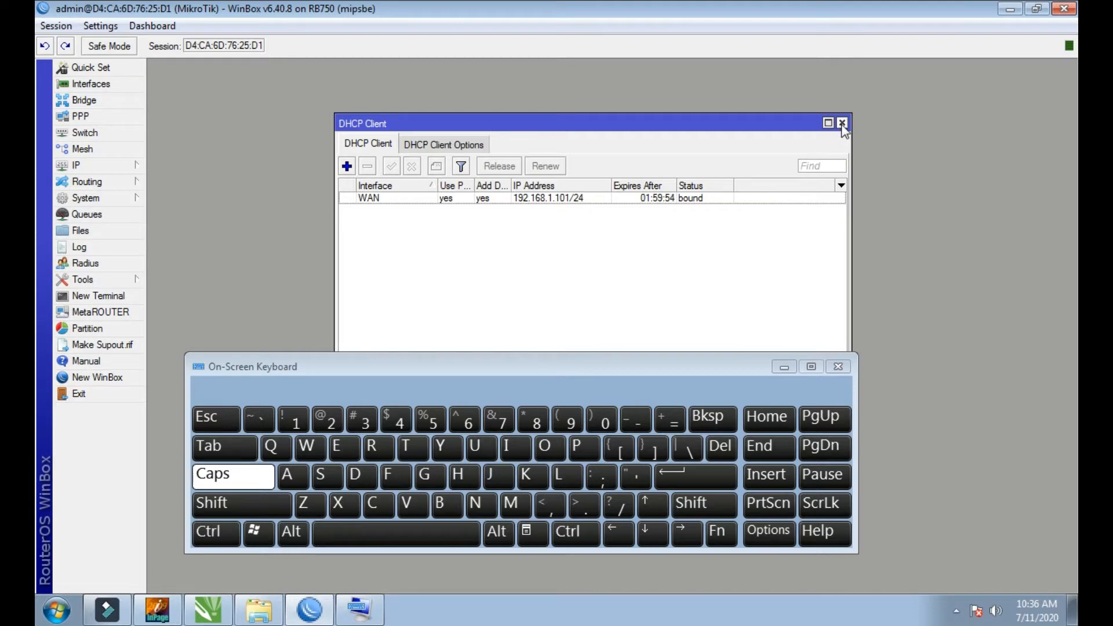
left_click(841, 124)
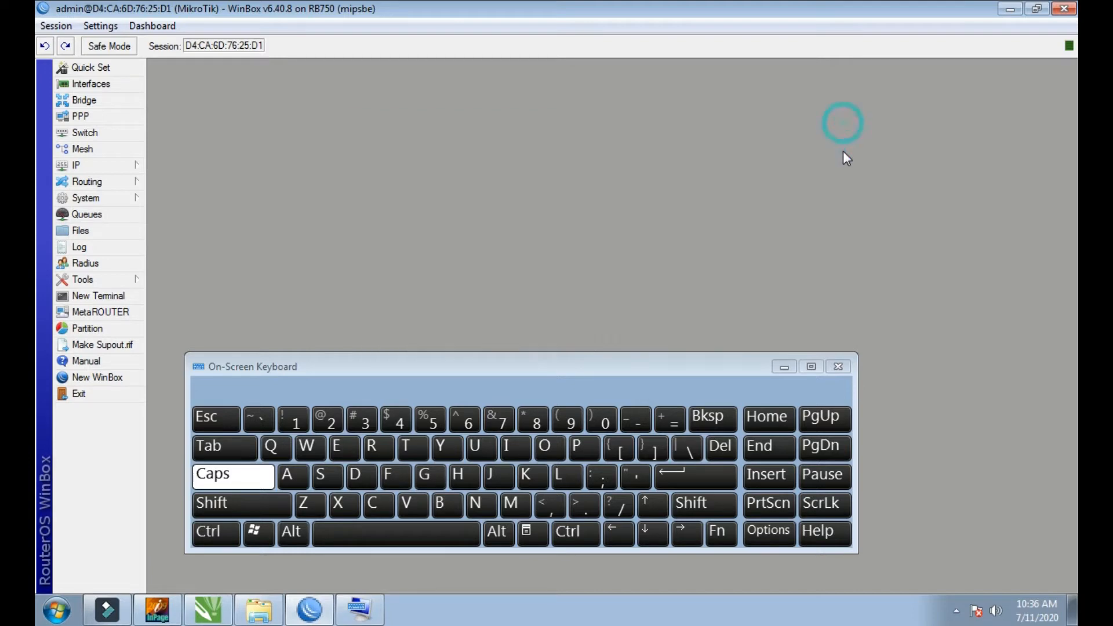
Step: Start a new entry in the router's IP address list and move its form clear of the keyboard
left_click(103, 169)
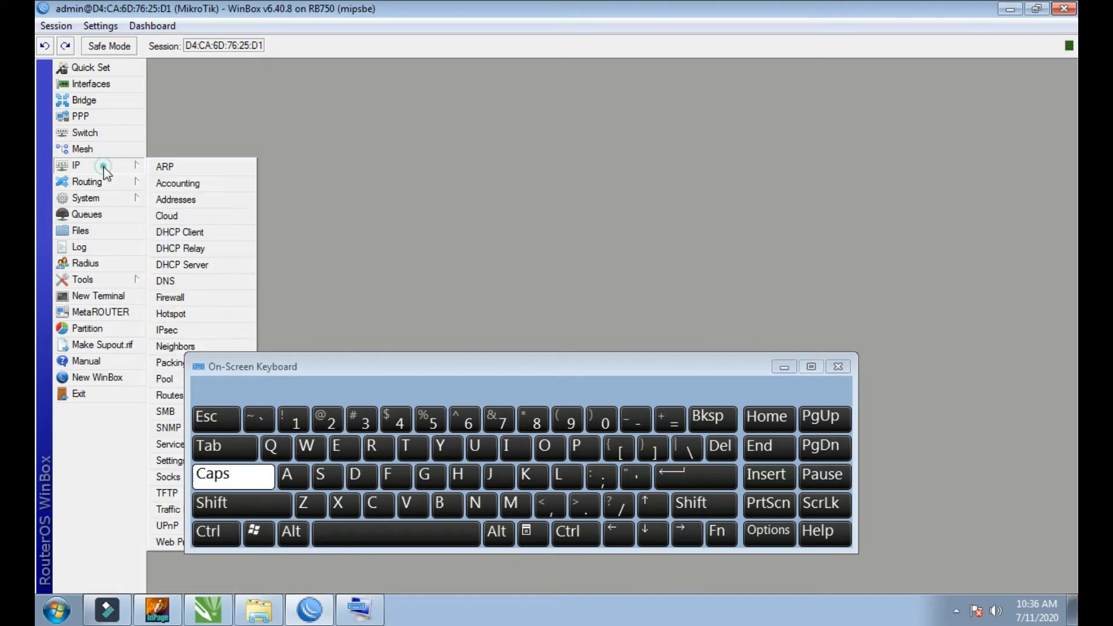
left_click(186, 203)
left_click_drag(525, 195, 414, 114)
left_click(378, 133)
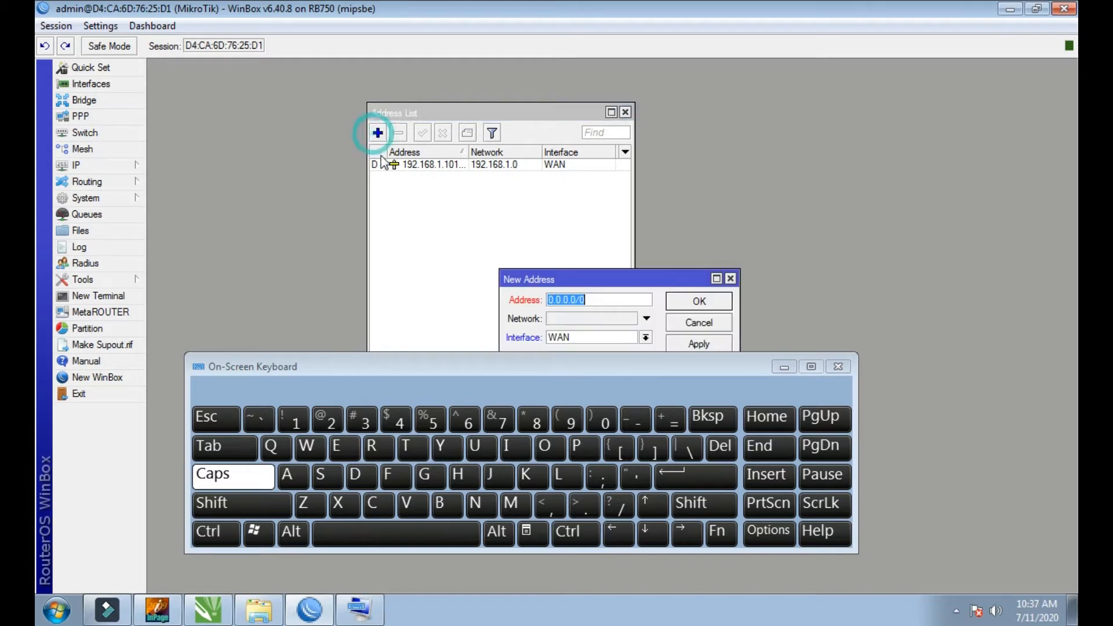
left_click_drag(568, 281, 521, 193)
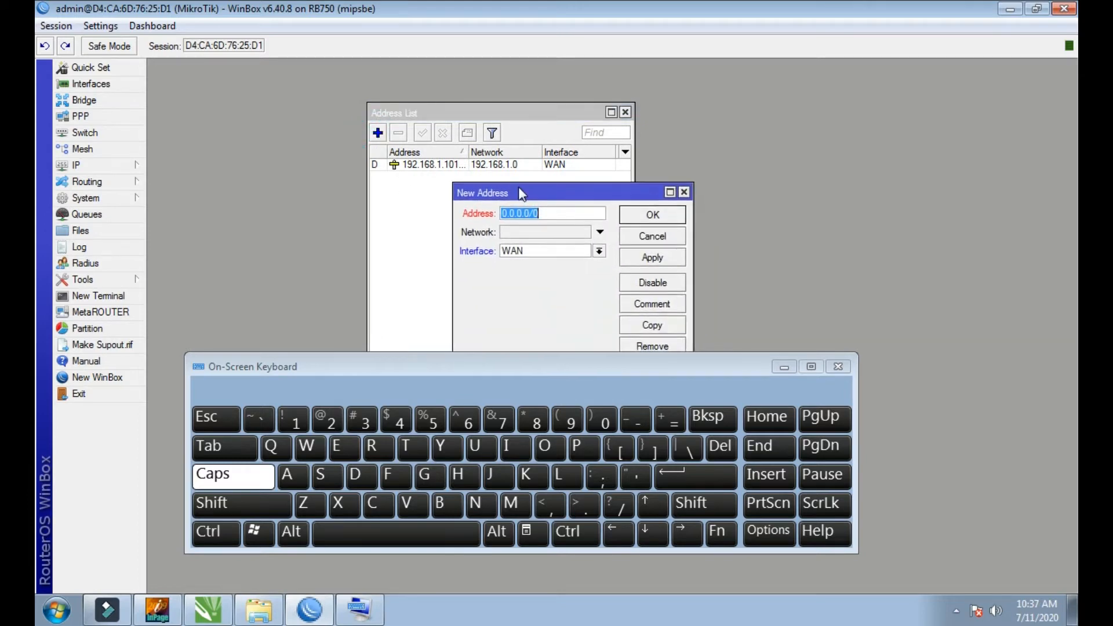
Step: Enter 192.168.88.1/24 as the address of the new IP address entry
left_click(294, 419)
left_click(569, 420)
left_click(325, 421)
left_click(302, 419)
left_click(459, 418)
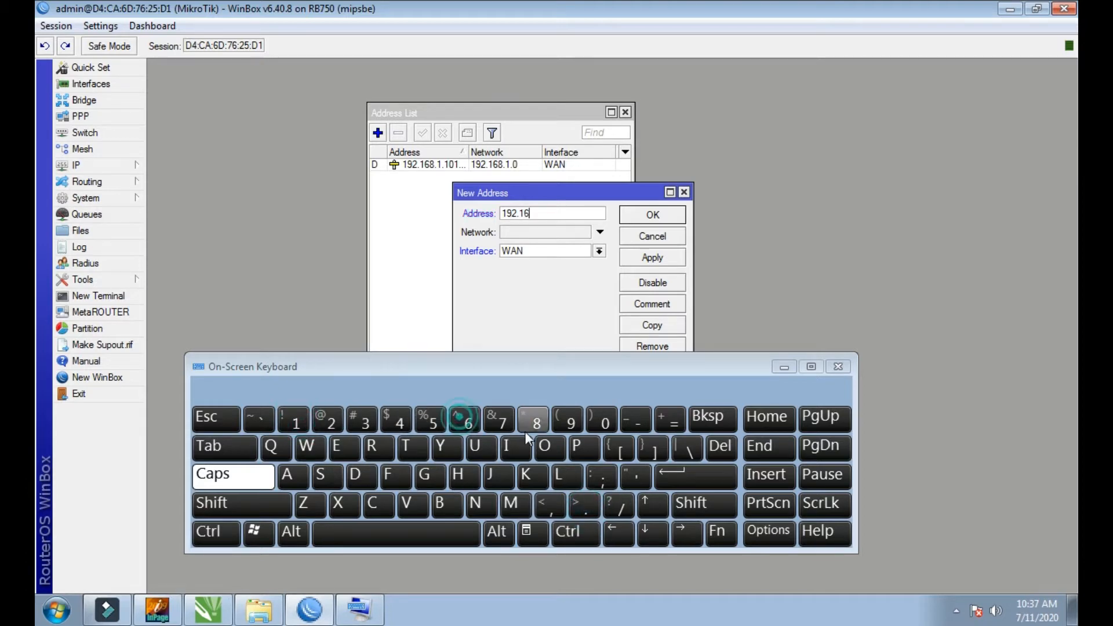
left_click(527, 429)
left_click(582, 505)
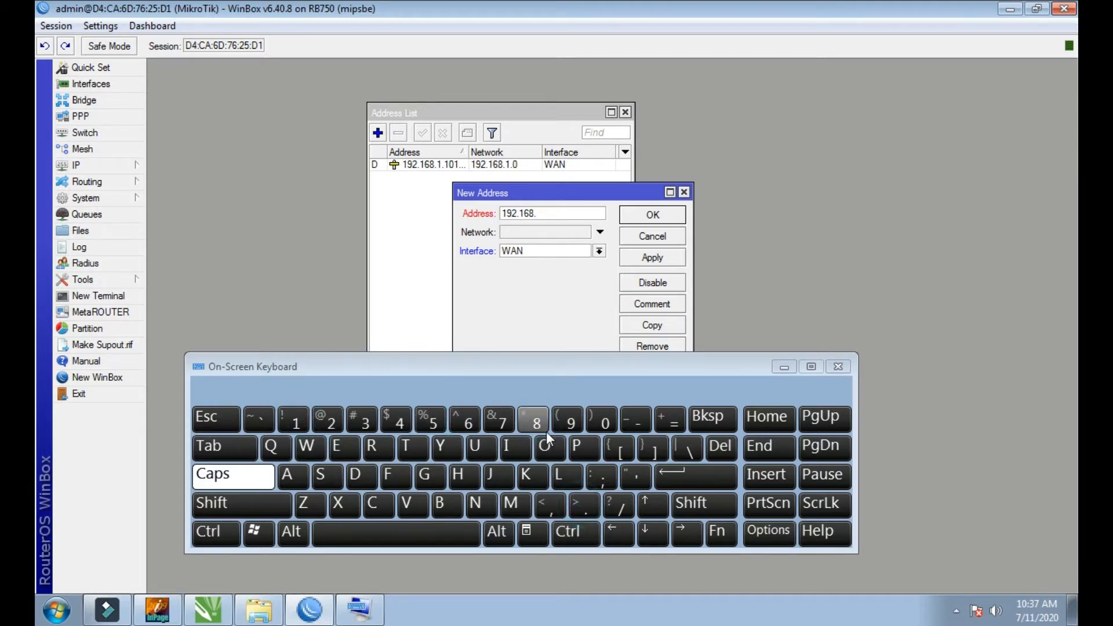
left_click(545, 430)
left_click(545, 430)
left_click(587, 508)
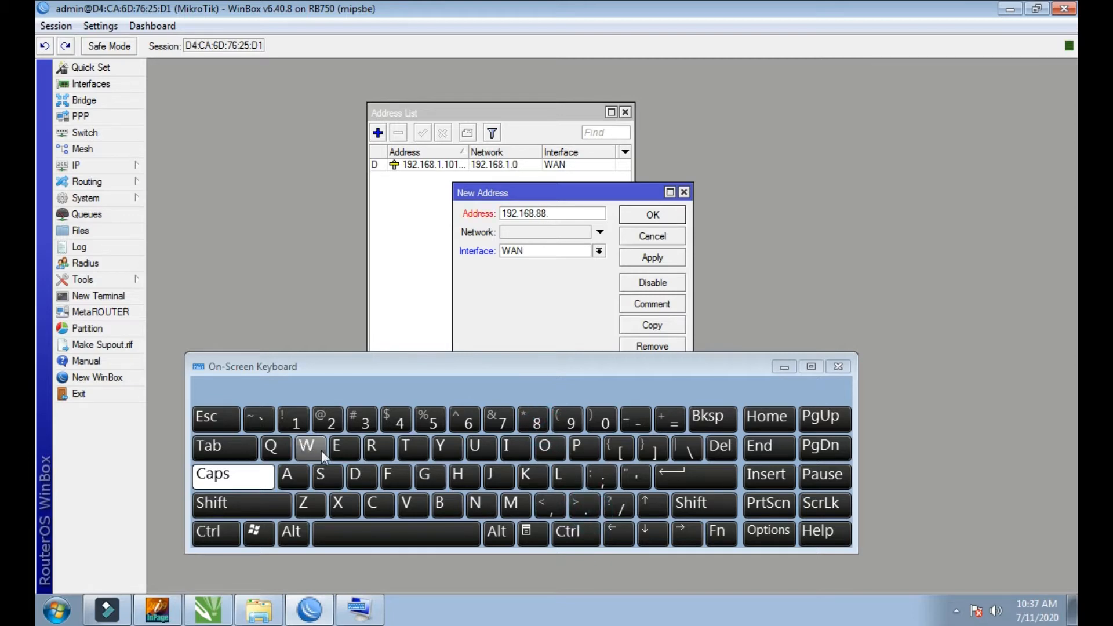
left_click(300, 425)
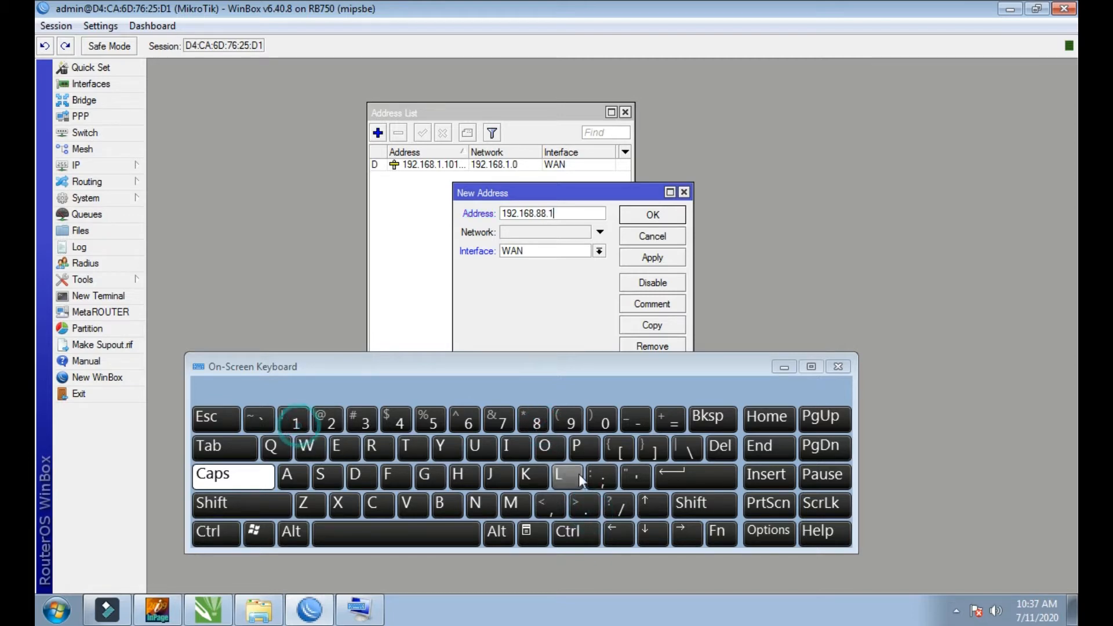
left_click(622, 510)
left_click(318, 418)
left_click(403, 417)
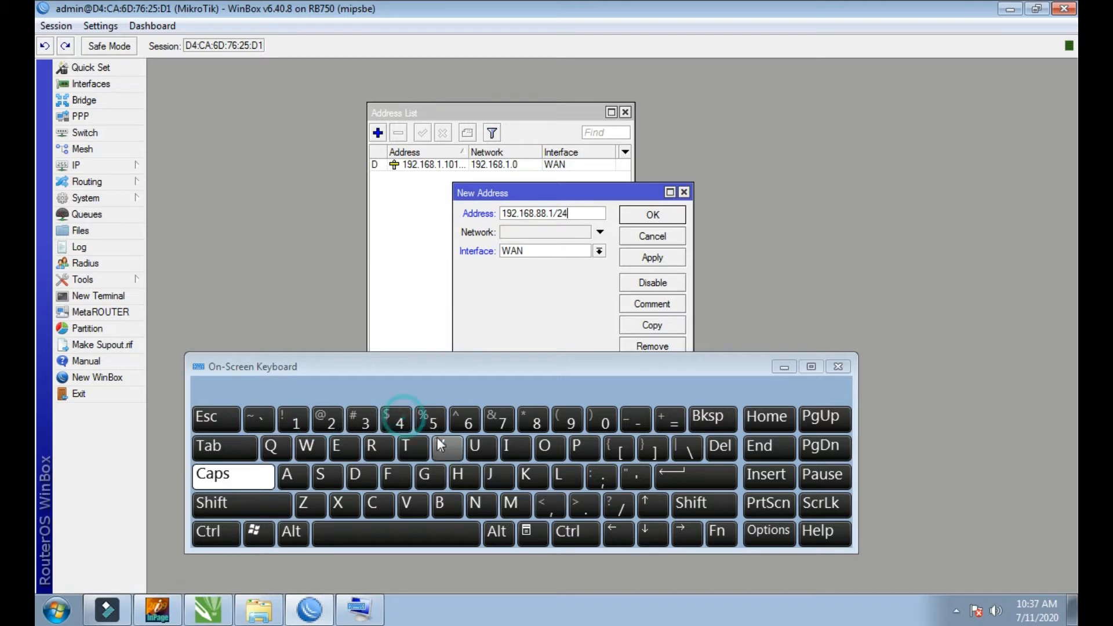
Step: Assign the new address to the LAN interface, save the entry and close the address list
left_click(599, 251)
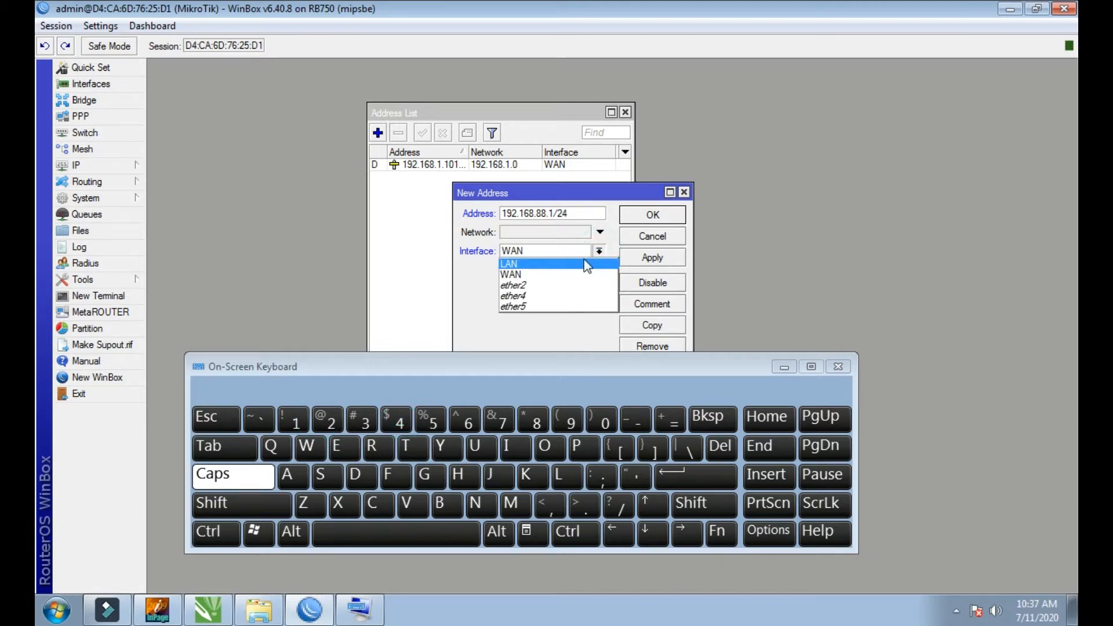
left_click(509, 264)
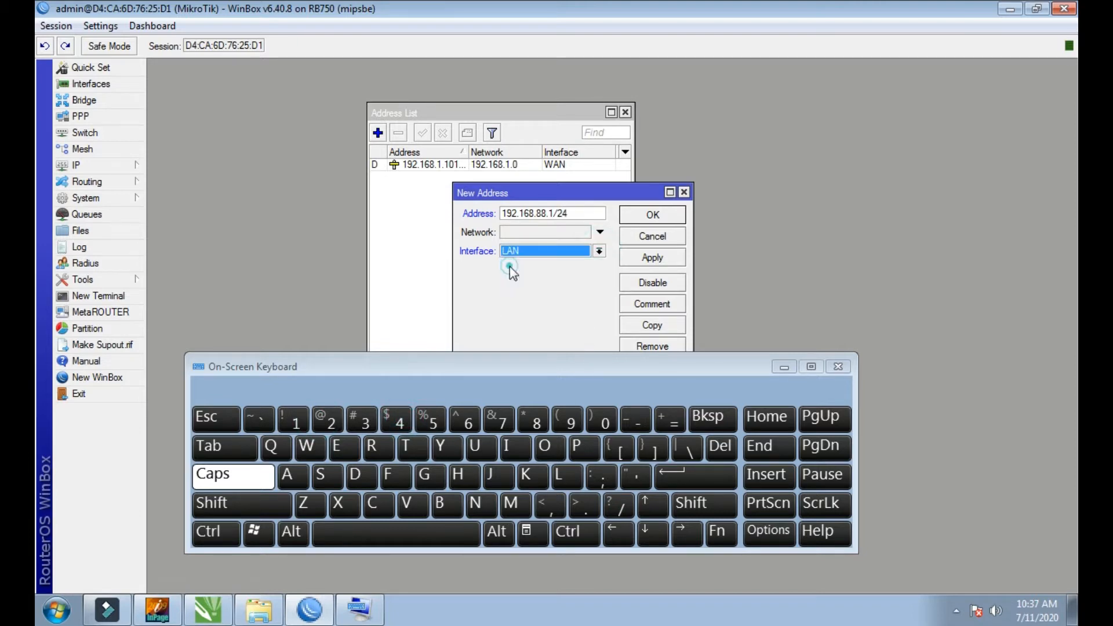
left_click(659, 258)
left_click(659, 215)
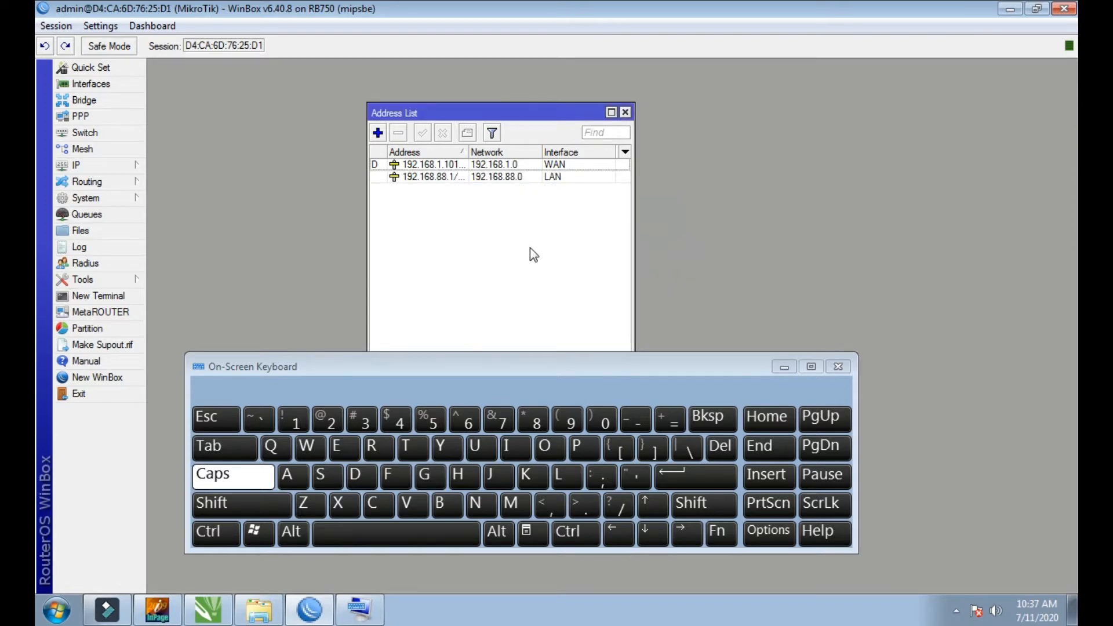
left_click(625, 112)
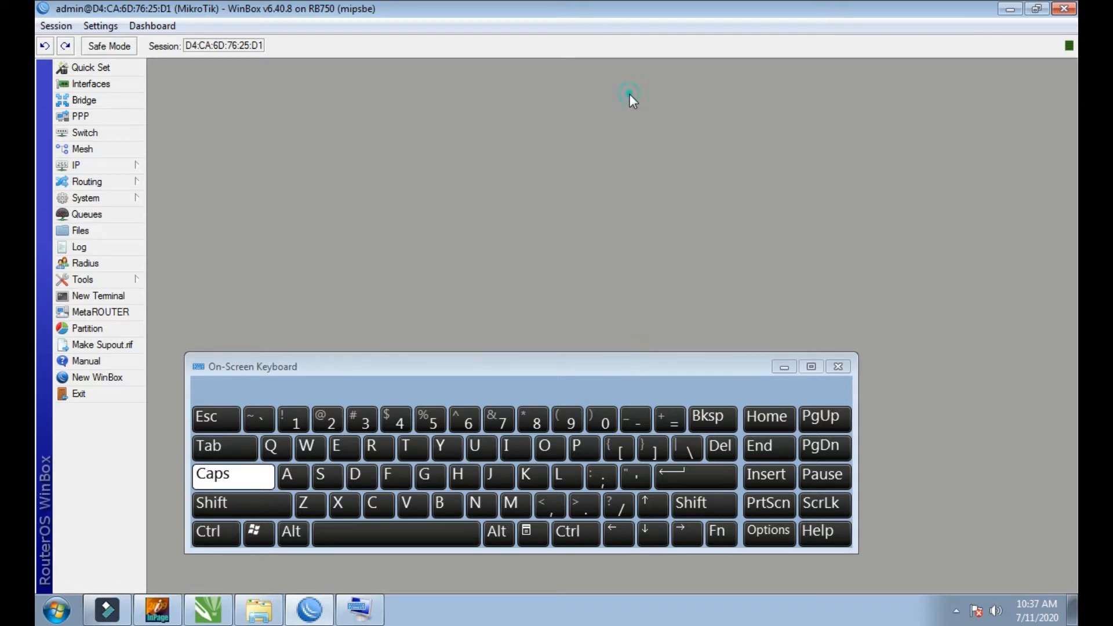
Step: Open the router's DNS settings and enter 8.8.8.8 as the first DNS server
left_click(106, 165)
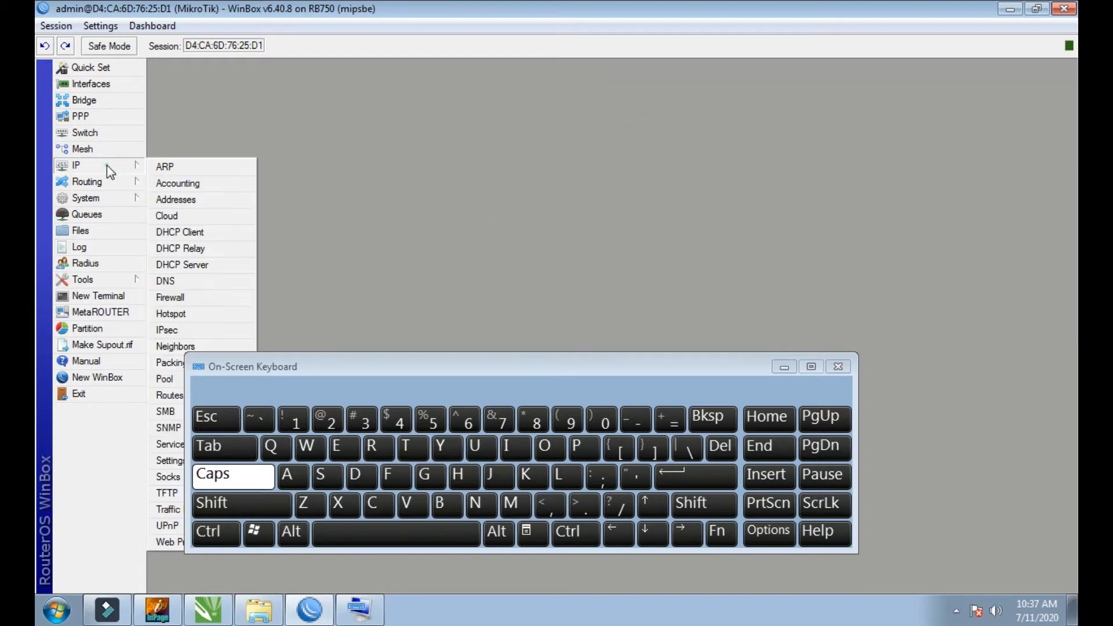
left_click(168, 281)
left_click_drag(520, 213, 413, 135)
left_click(496, 146)
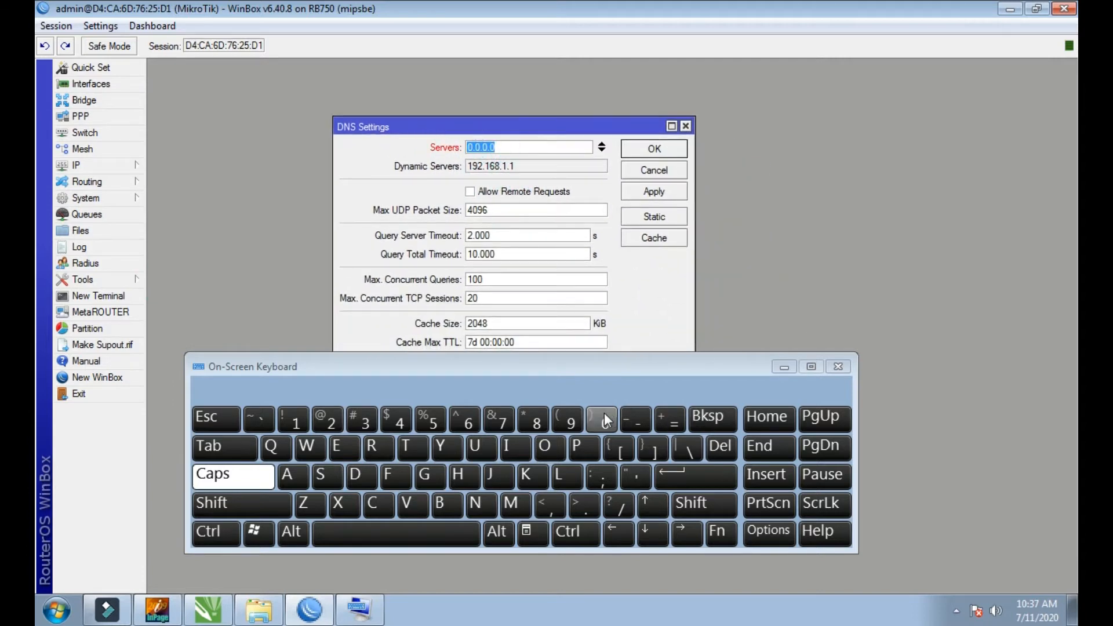
left_click(531, 417)
left_click(584, 504)
left_click(533, 420)
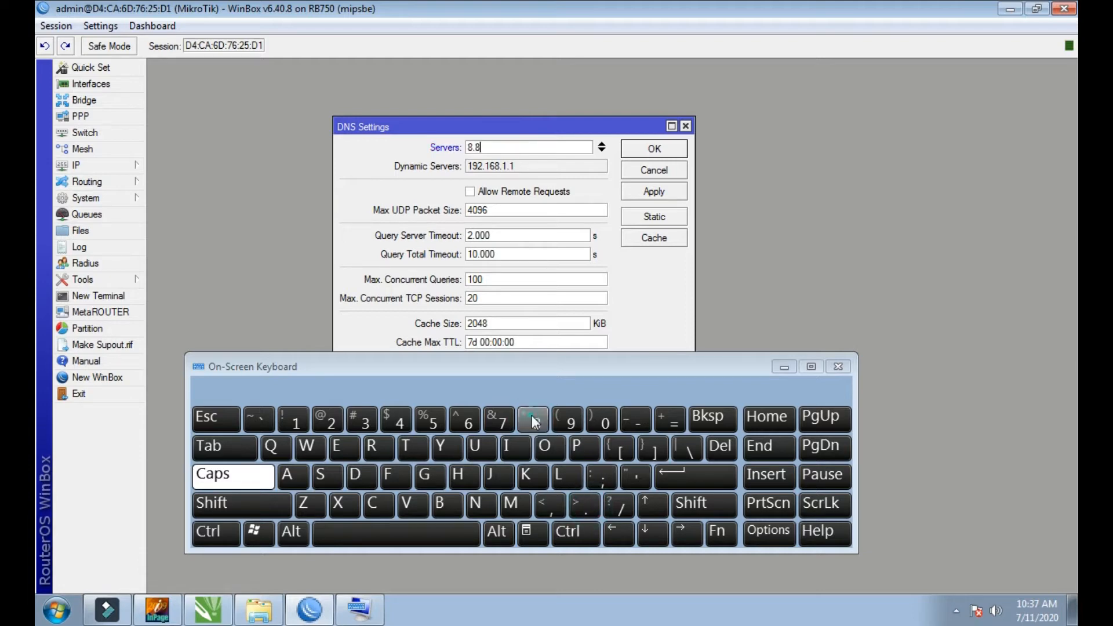
left_click(585, 505)
left_click(533, 418)
left_click(585, 506)
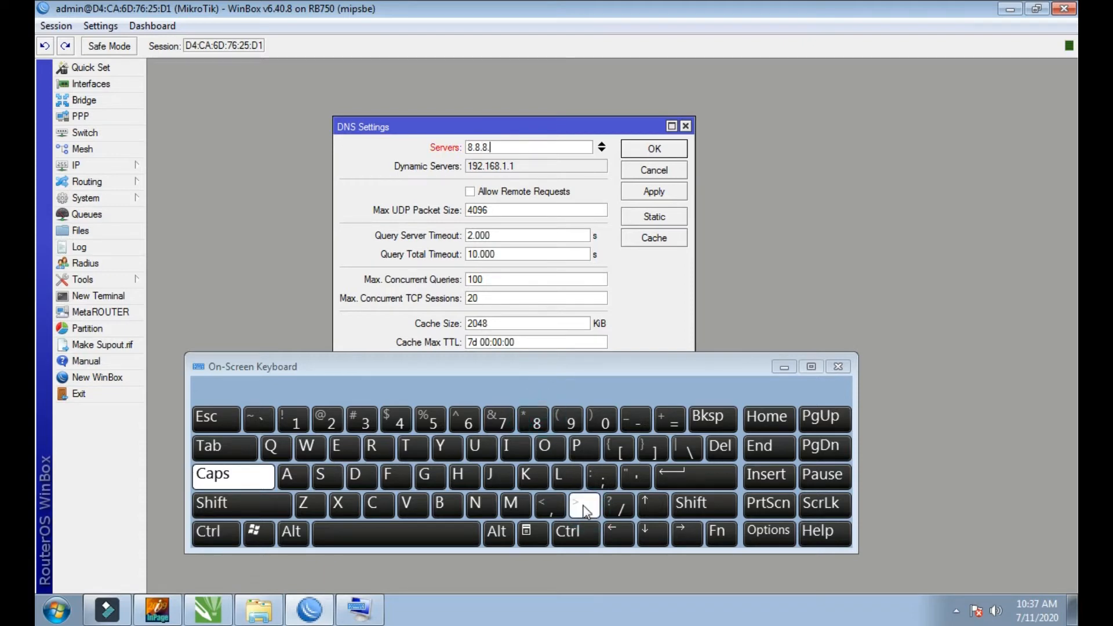
left_click(544, 426)
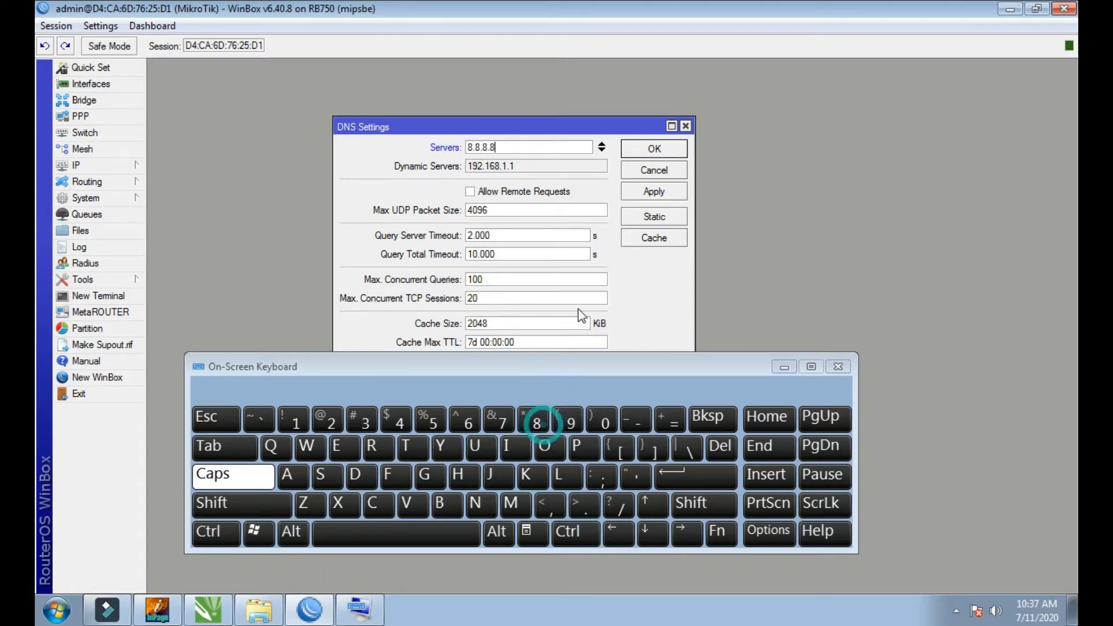
Step: Add a second DNS server entry with the address 8.8.4.4
left_click(602, 150)
left_click(542, 419)
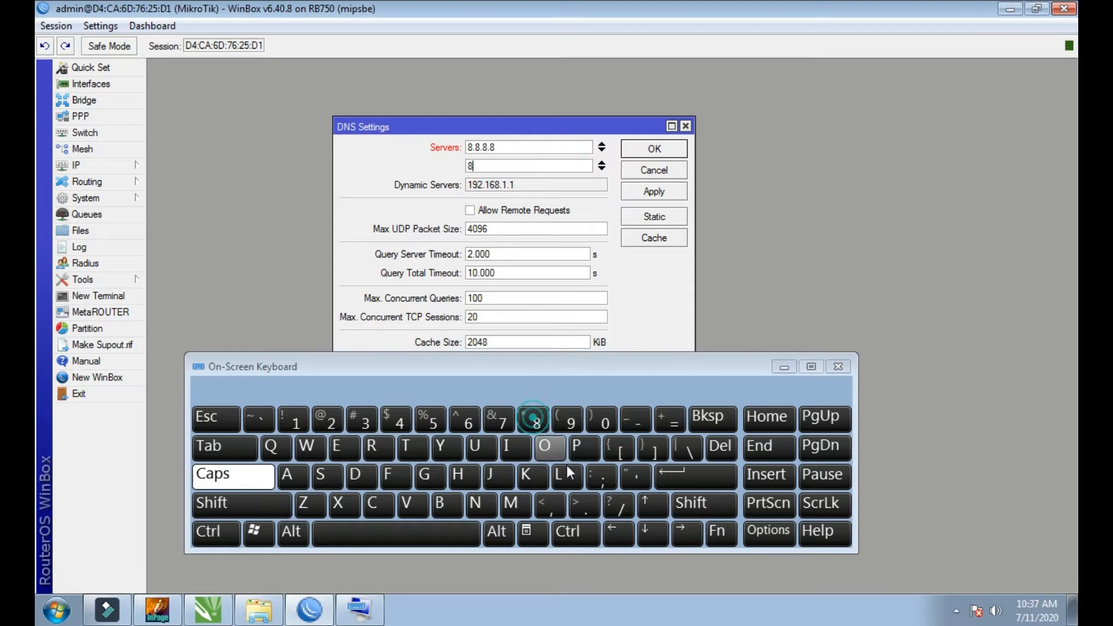
left_click(593, 510)
left_click(537, 422)
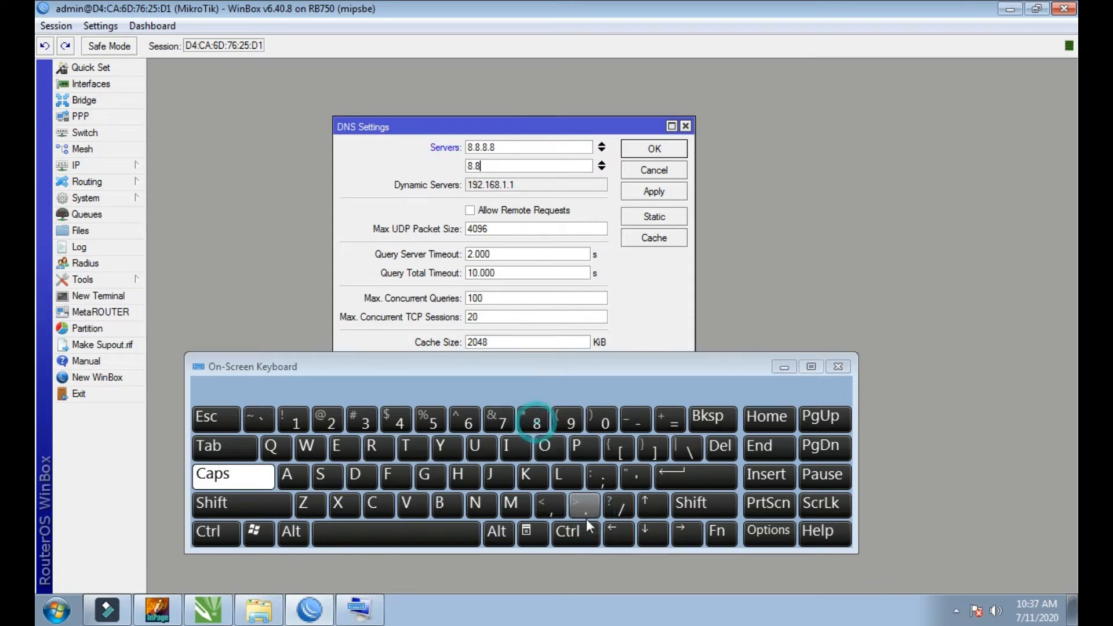
left_click(587, 509)
left_click(405, 422)
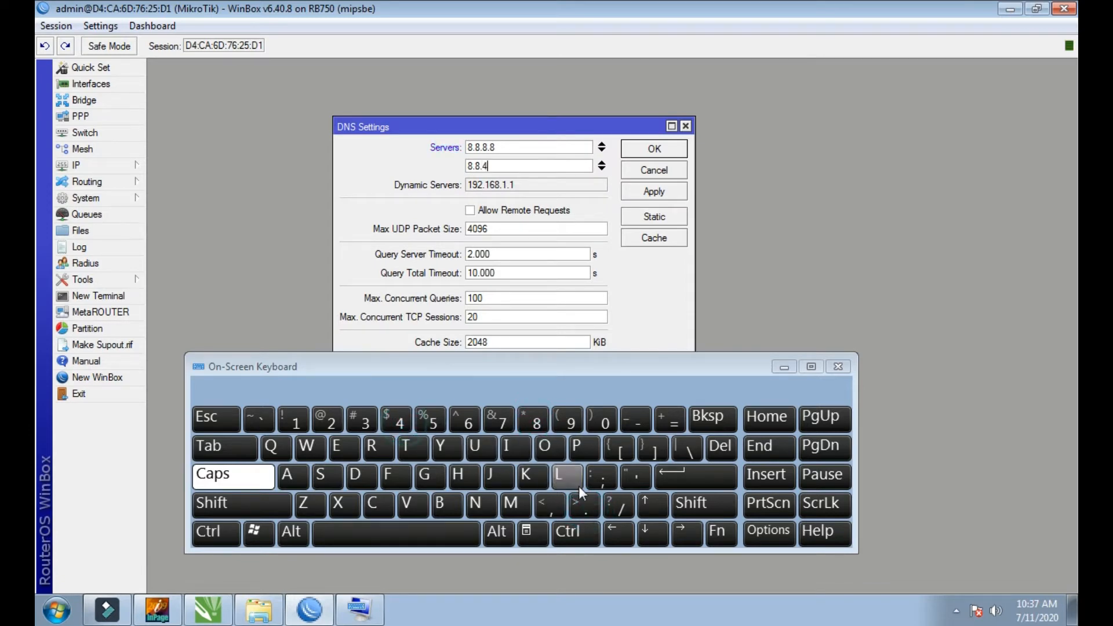
left_click(580, 506)
left_click(403, 417)
Step: Allow remote requests in the DNS settings, apply the changes and close the settings
double_click(508, 165)
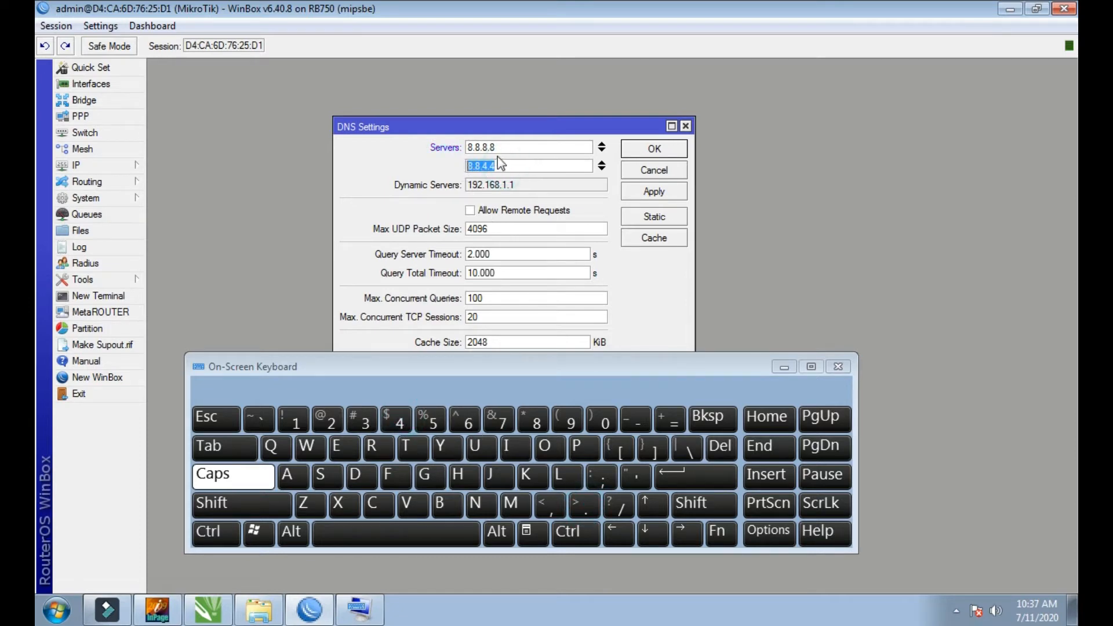
left_click(493, 147)
left_click_drag(494, 146, 471, 147)
left_click_drag(541, 168, 465, 167)
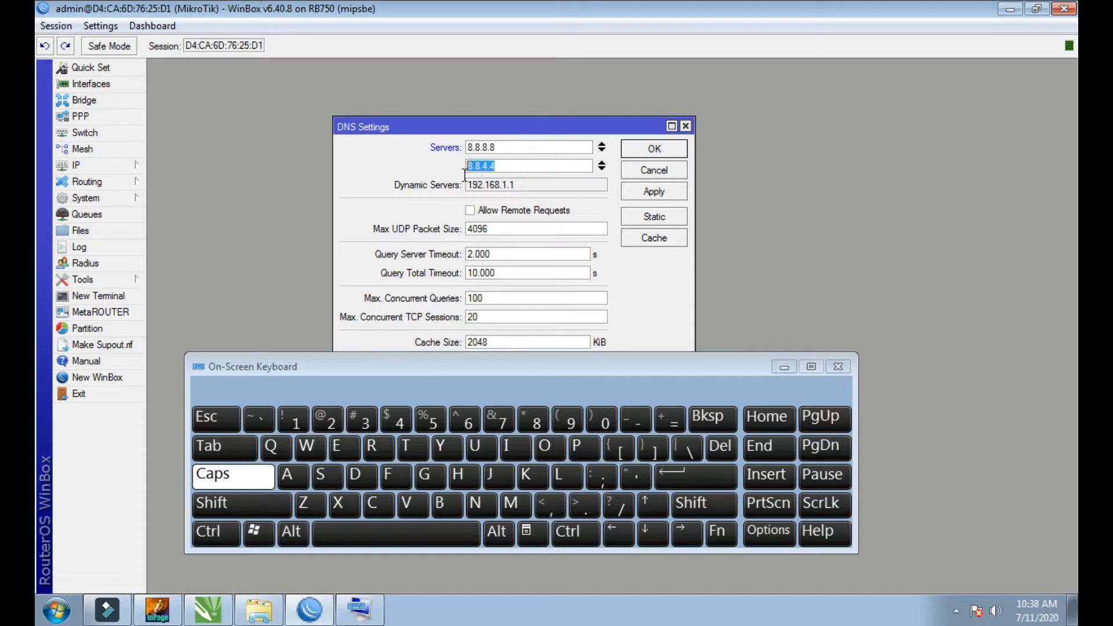
left_click(470, 211)
left_click(631, 192)
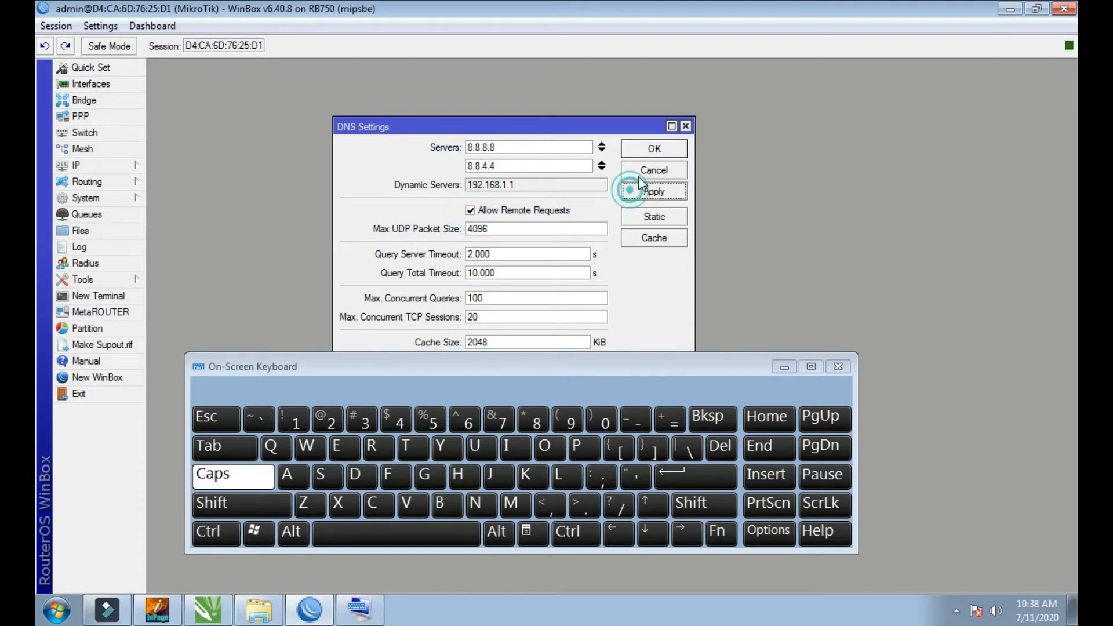
left_click(640, 153)
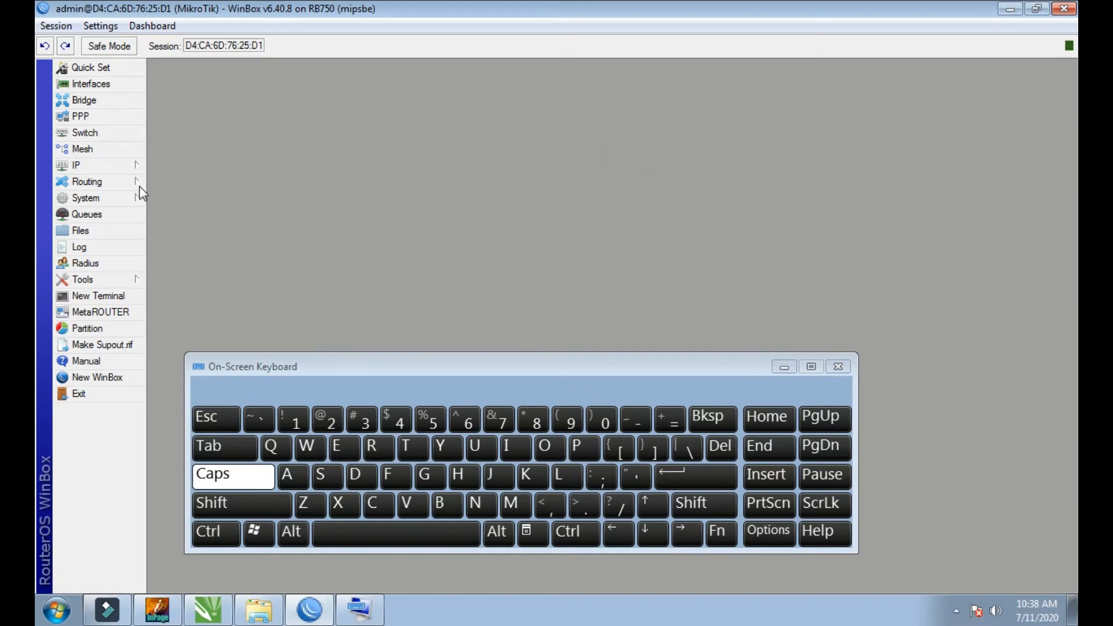
Step: Open the firewall's NAT rules, move the window clear of the on-screen keyboard and start a new NAT rule
left_click(89, 165)
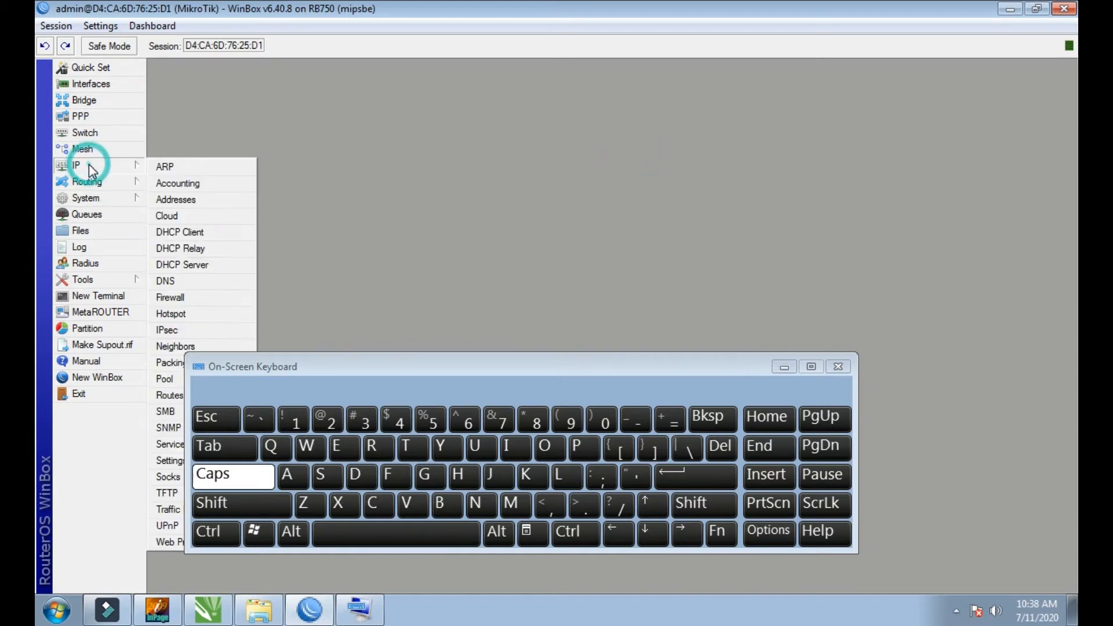
left_click(170, 298)
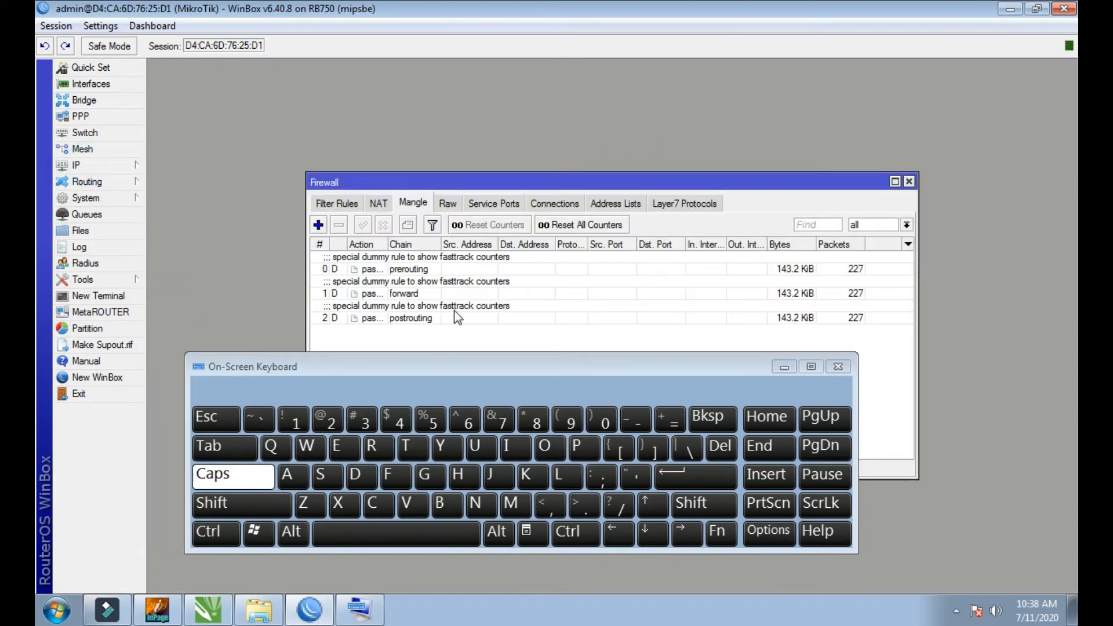
left_click_drag(536, 182, 499, 78)
left_click(332, 102)
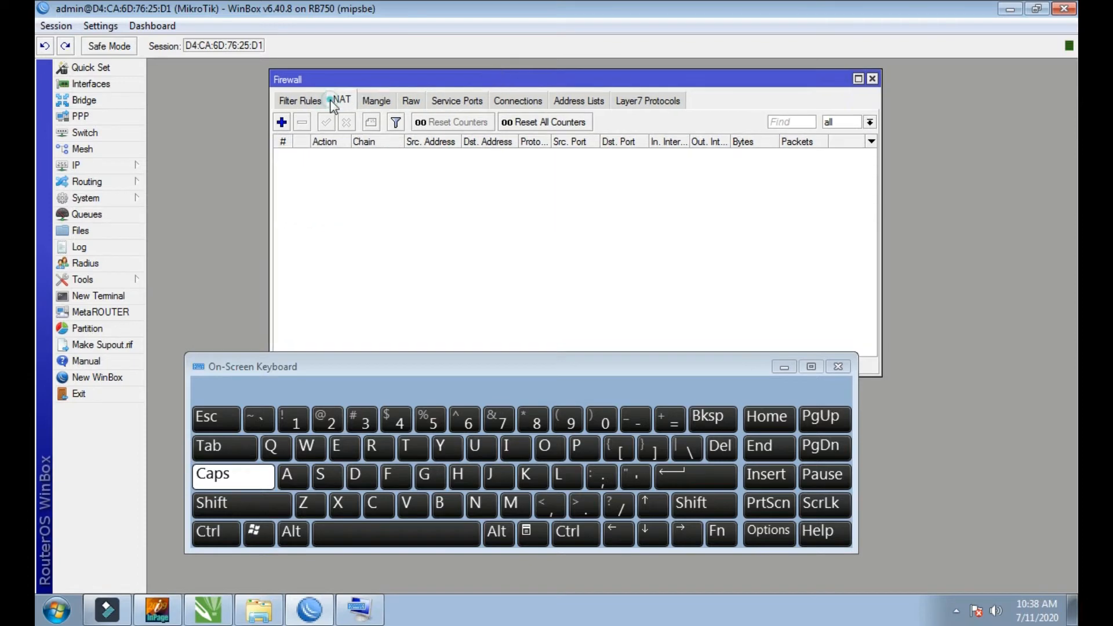
left_click(282, 122)
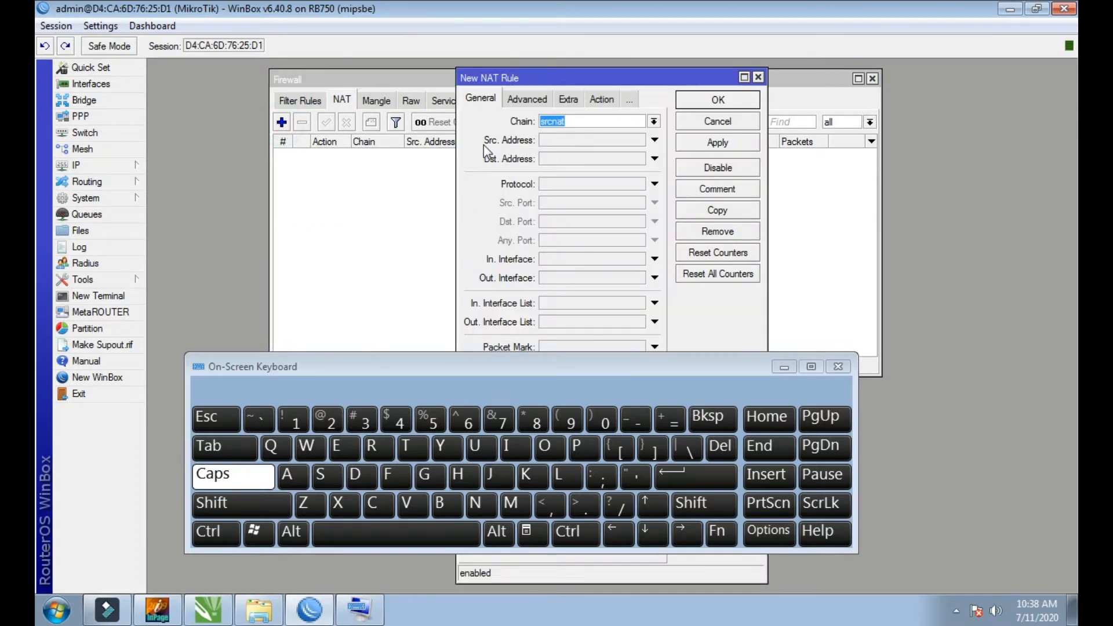
Step: Set the source address of the new srcnat rule to 192.168.88.0/24
left_click(565, 144)
left_click(300, 417)
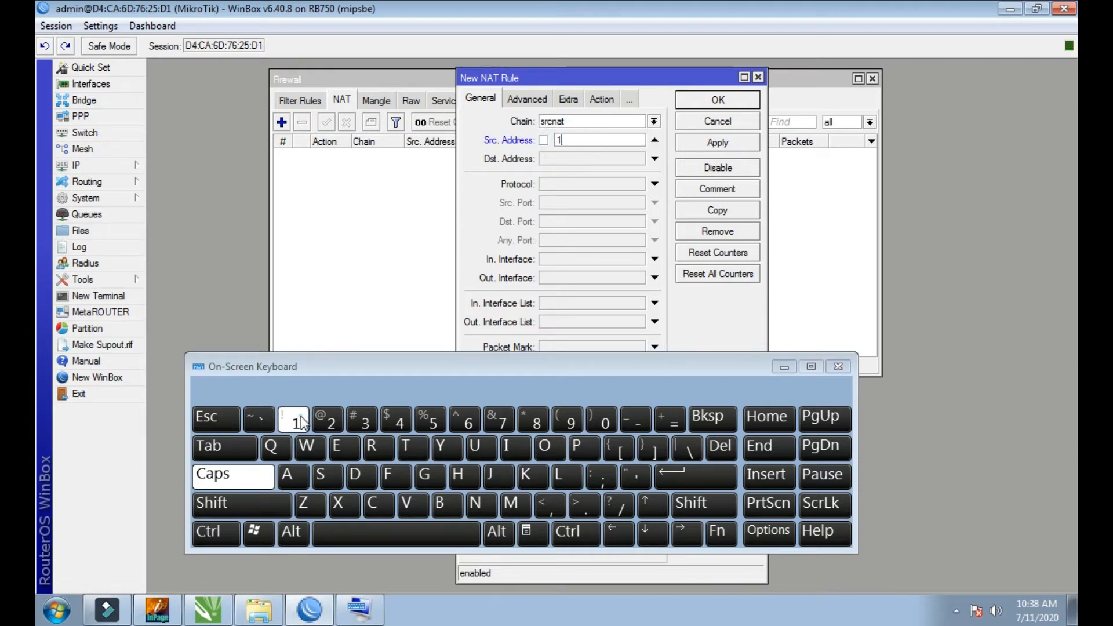
left_click(582, 426)
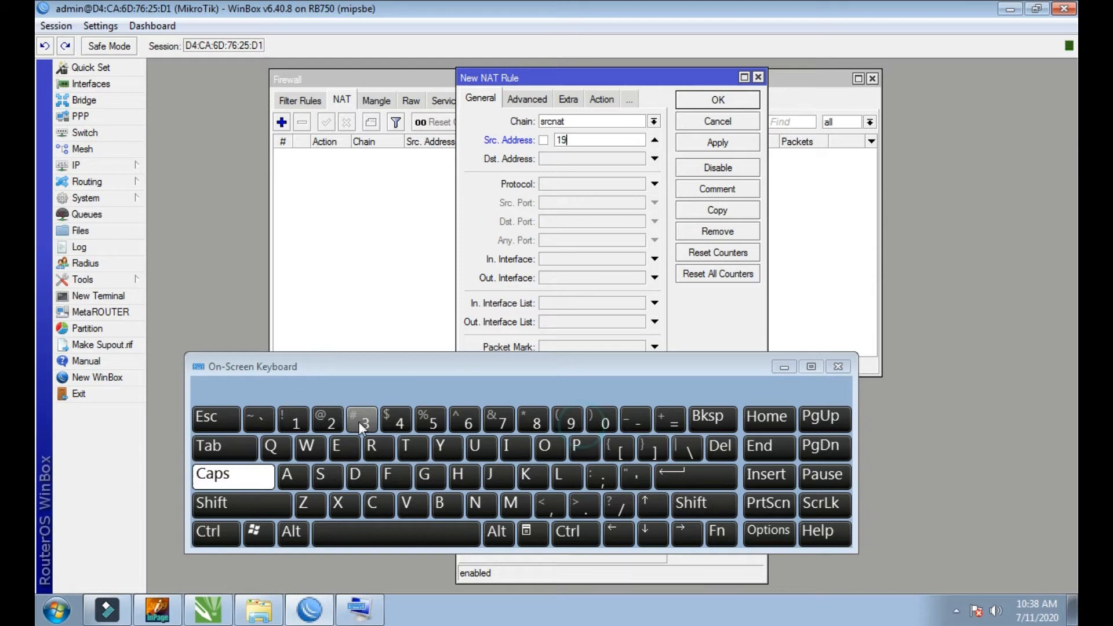
left_click(325, 419)
left_click(583, 505)
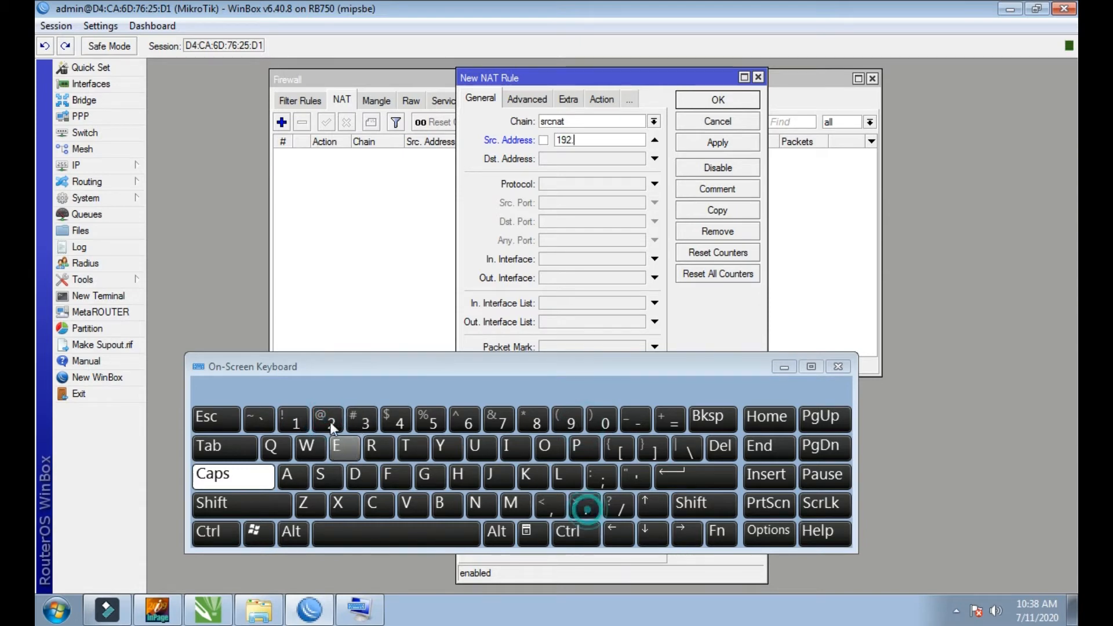
left_click(299, 412)
left_click(467, 422)
left_click(533, 419)
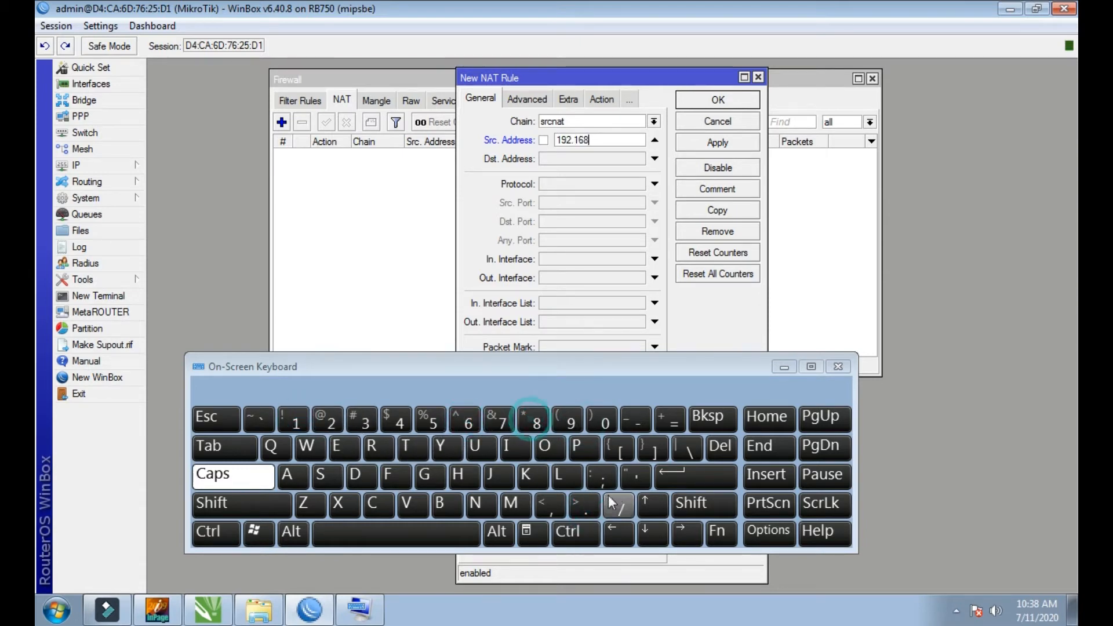
left_click(583, 504)
left_click(539, 420)
left_click(539, 419)
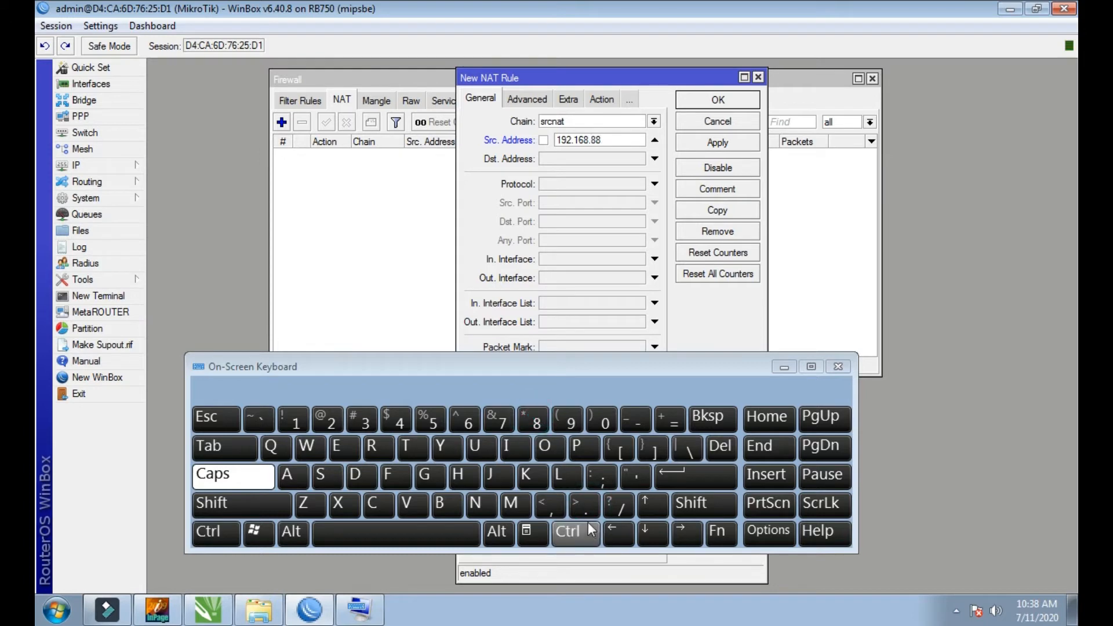
left_click(583, 504)
left_click(605, 422)
left_click(618, 504)
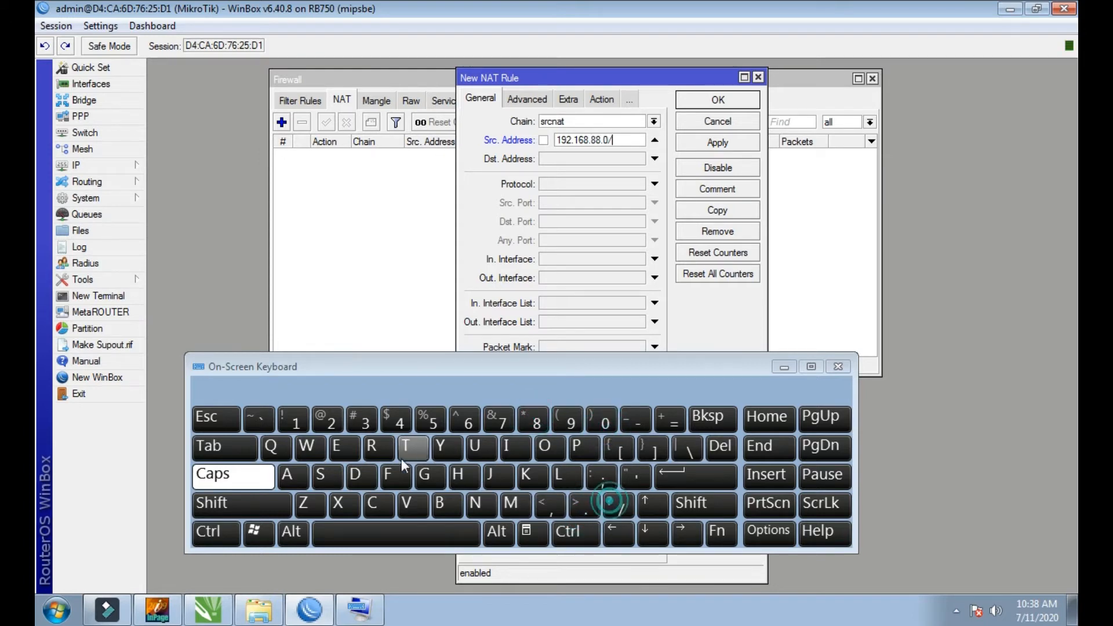
left_click(391, 420)
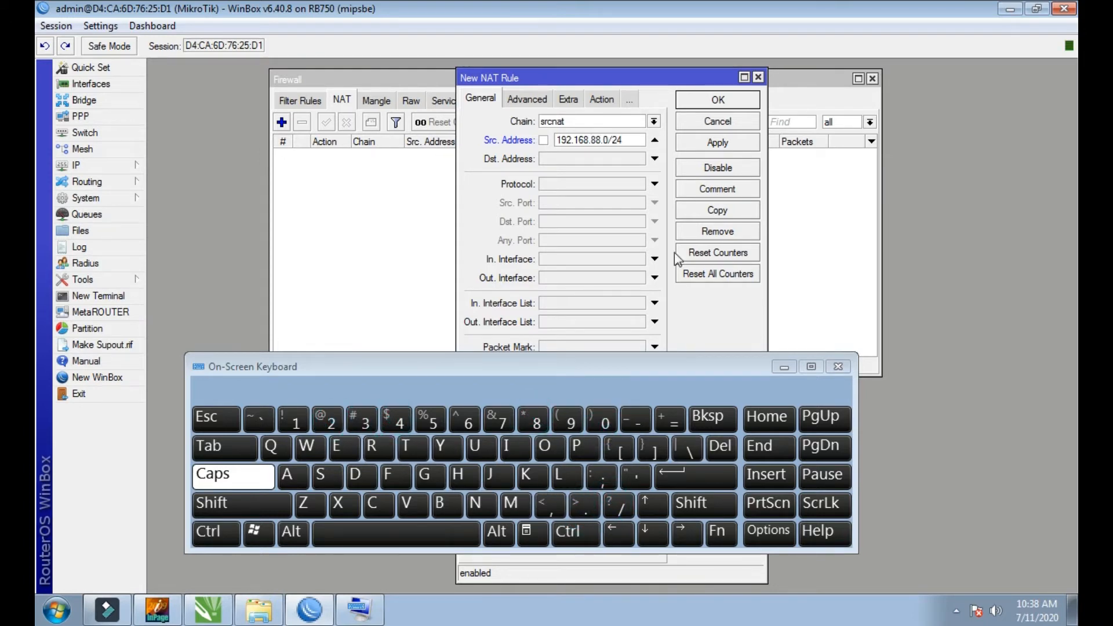
Step: Set the NAT rule's action to masquerade, save the rule and close the firewall window
left_click(598, 101)
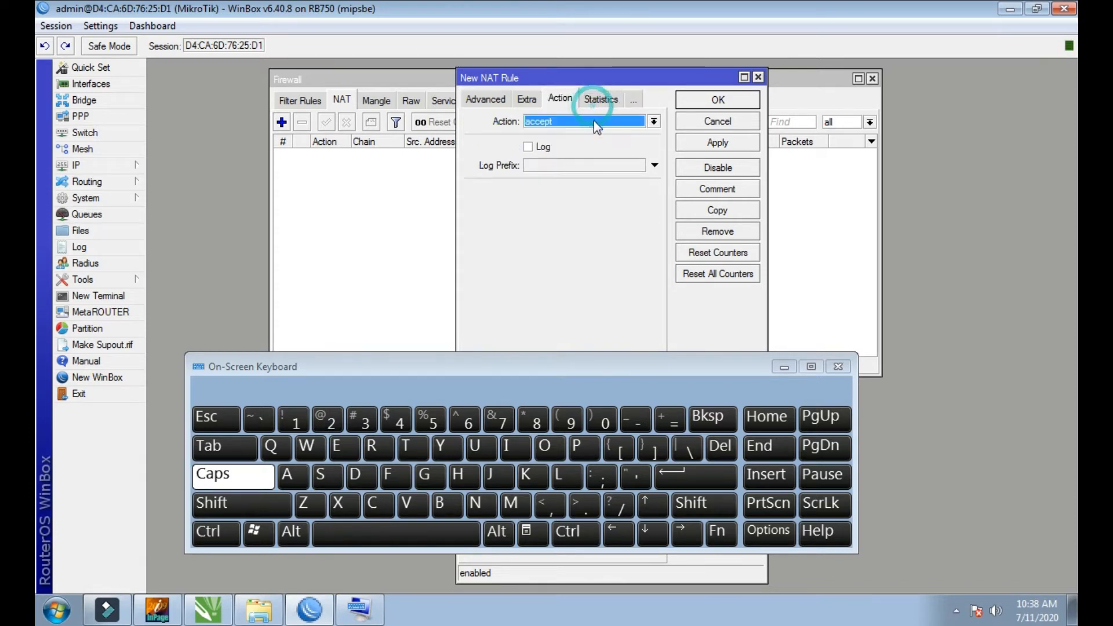
left_click(596, 122)
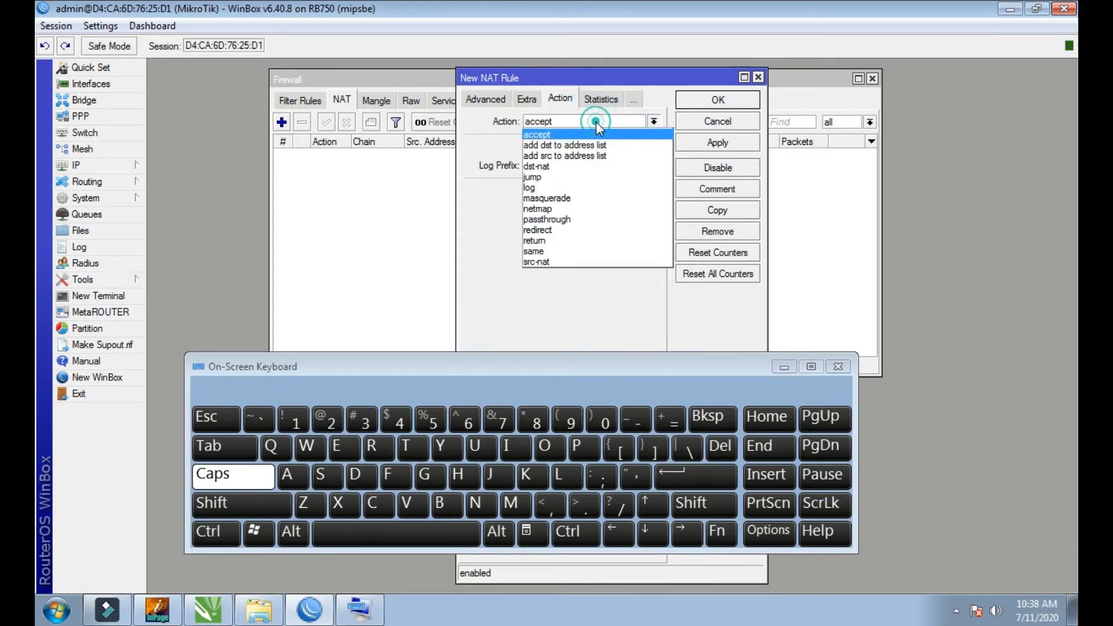
left_click(581, 199)
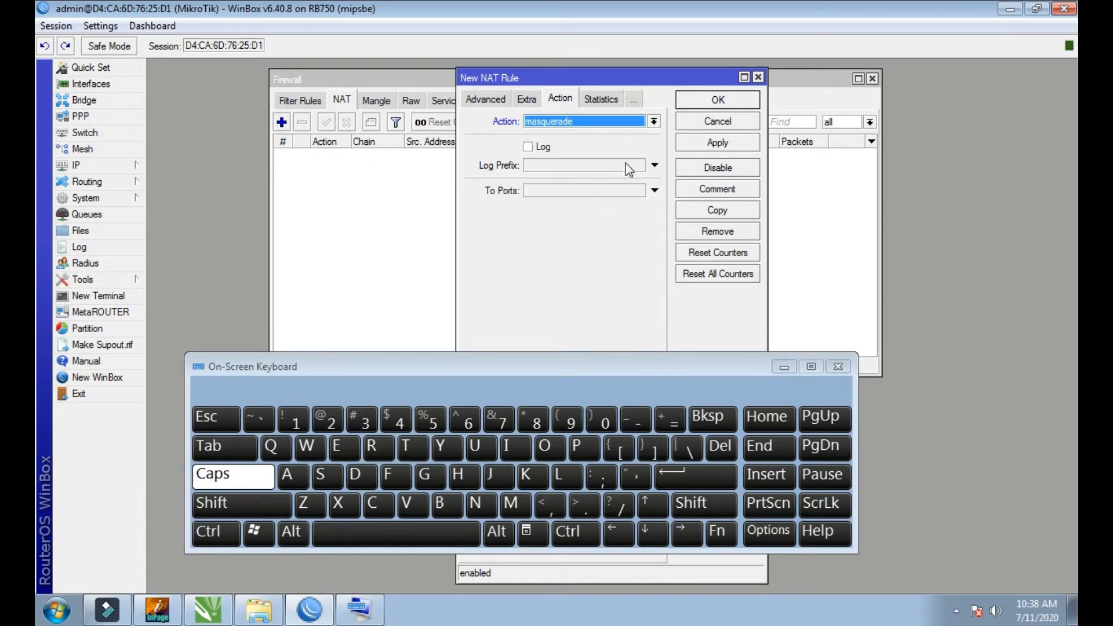
left_click(719, 144)
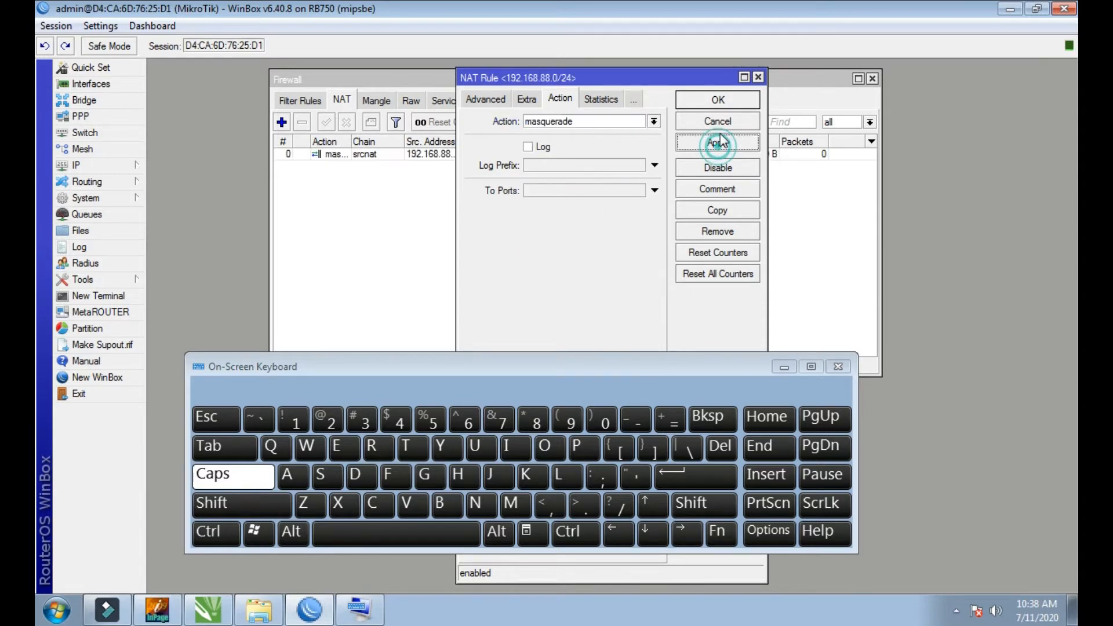
left_click(719, 102)
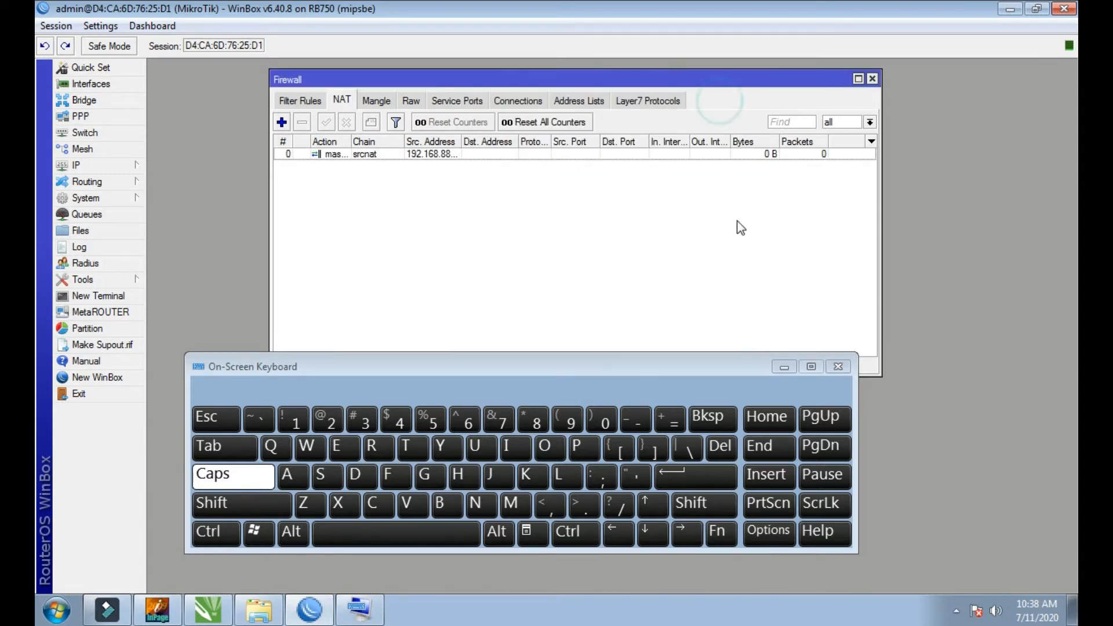
left_click(872, 79)
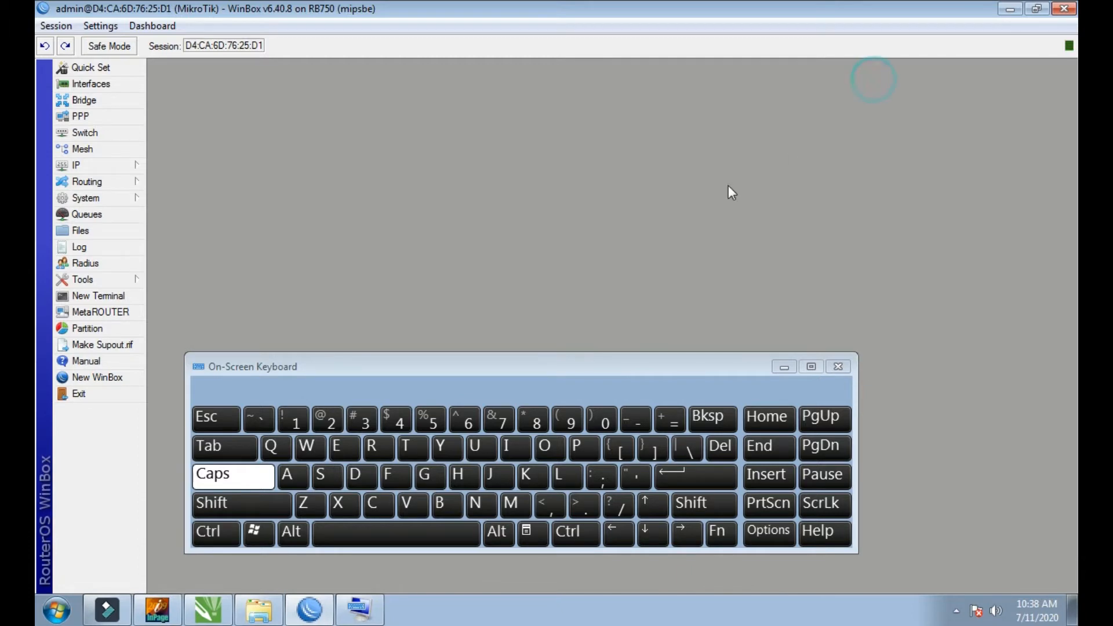
Step: Start the DHCP server setup wizard and choose LAN as the interface the server runs on
left_click(96, 165)
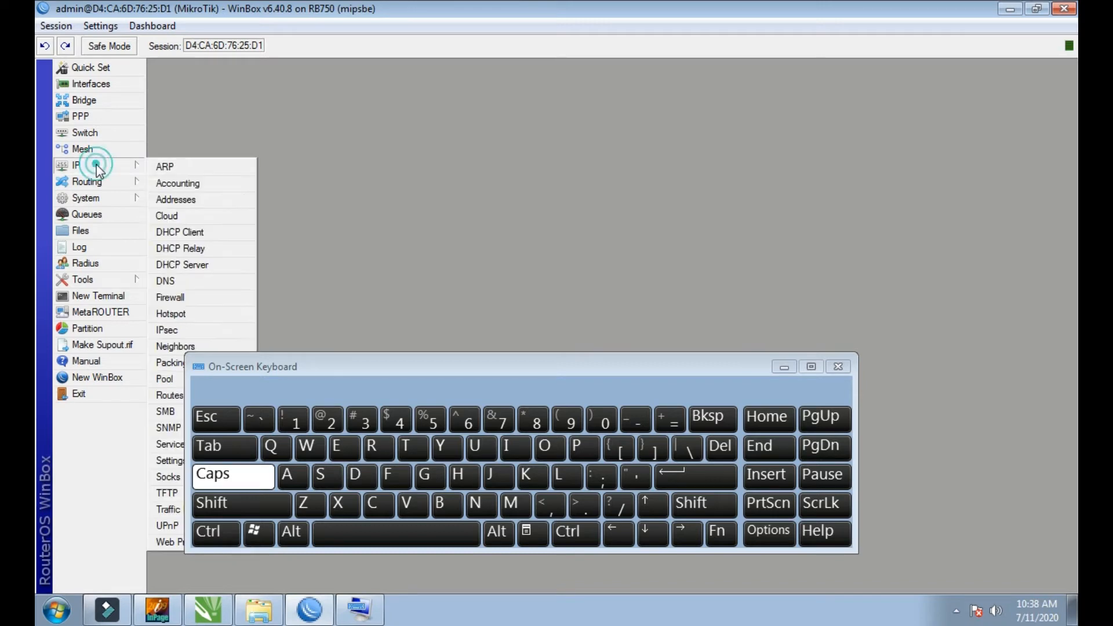
left_click(179, 267)
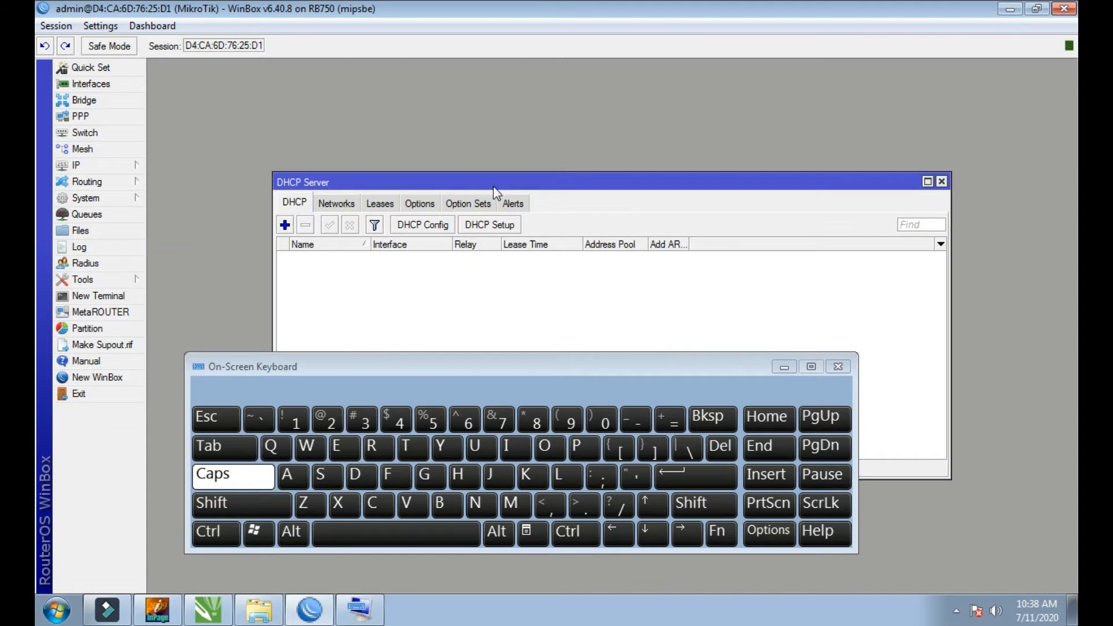
left_click_drag(494, 192, 460, 98)
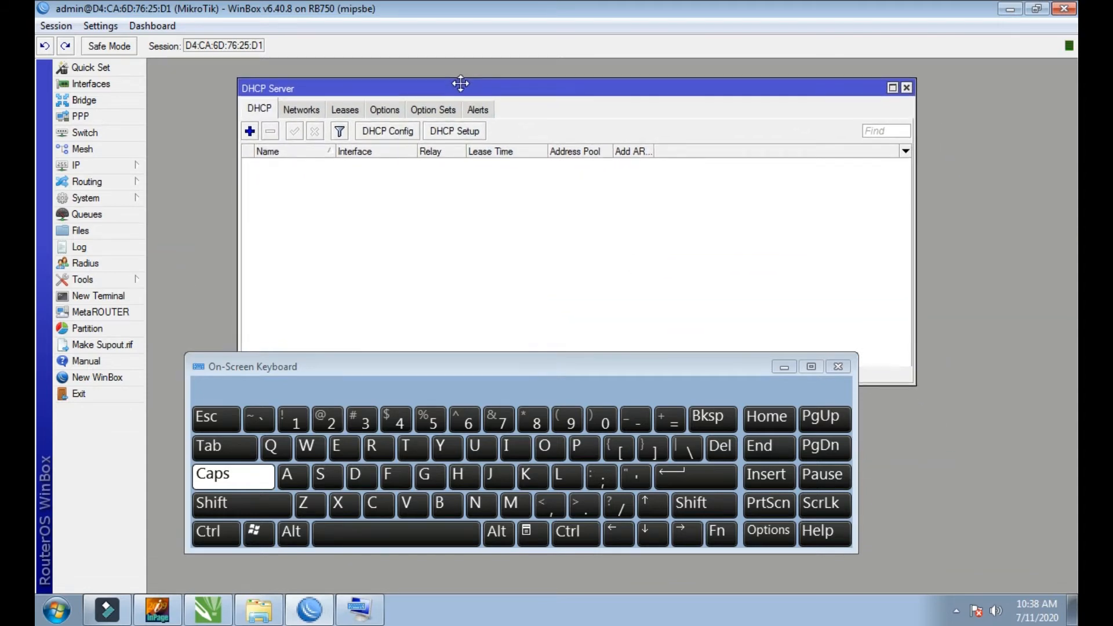
left_click(460, 132)
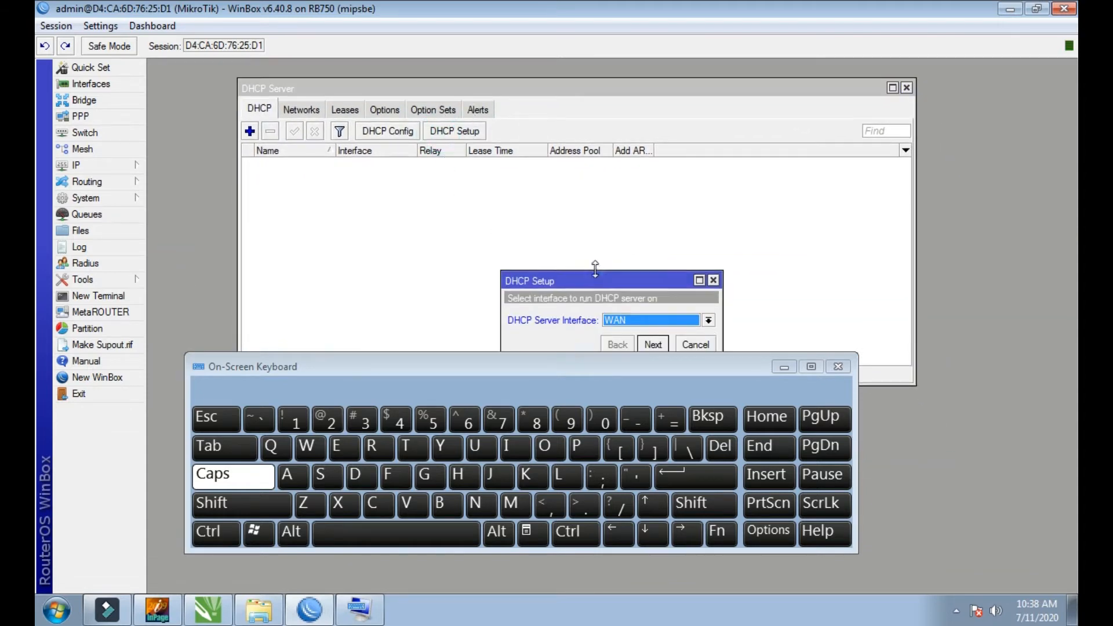
left_click_drag(596, 268, 580, 252)
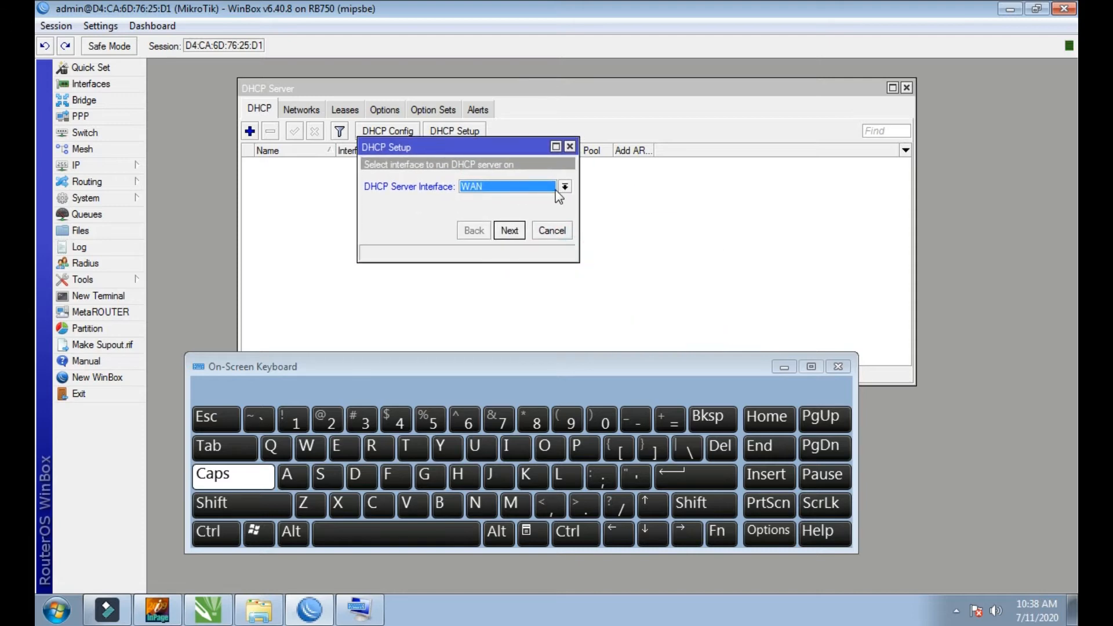
left_click(564, 186)
left_click(513, 199)
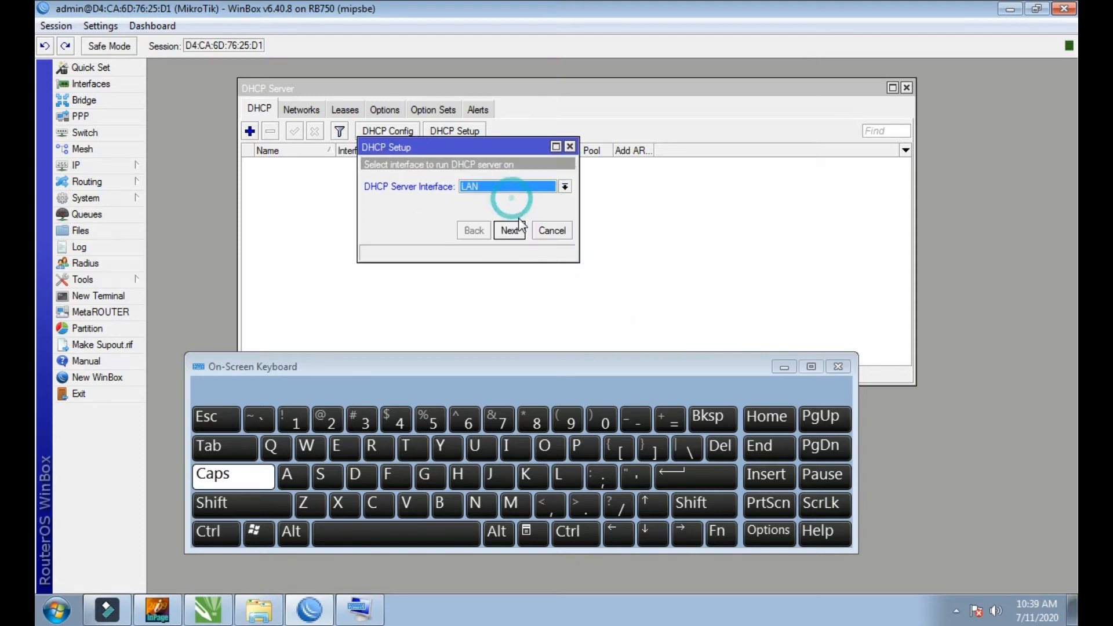
left_click(509, 230)
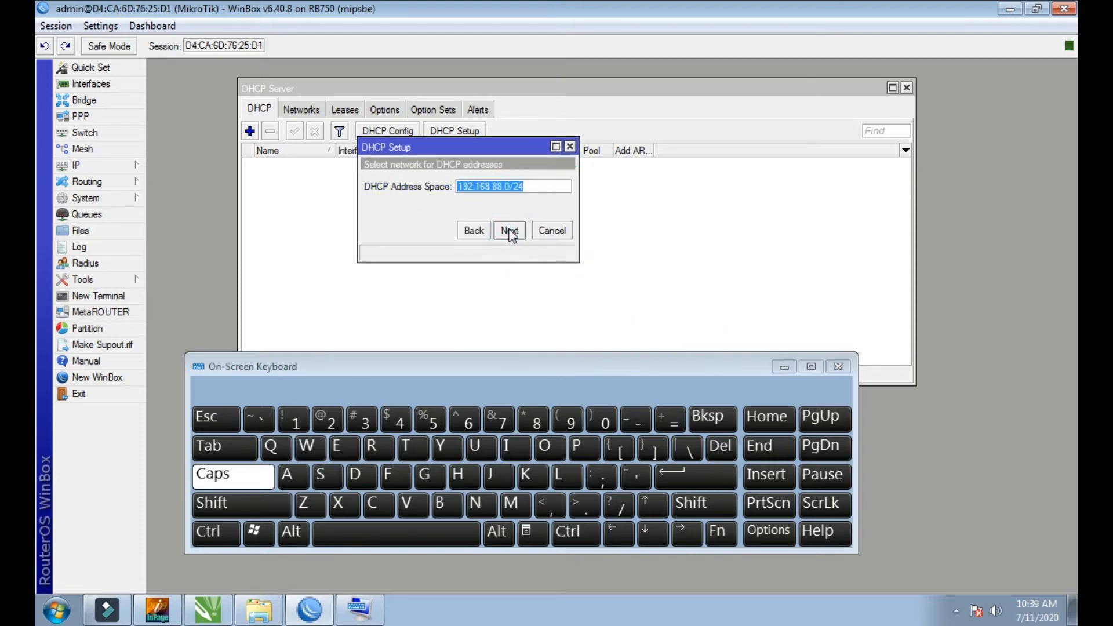
Step: Accept the DHCP address space 192.168.88.0/24, gateway 192.168.88.1 and the address pool 192.168.88.2-192.168.88.254
left_click(509, 230)
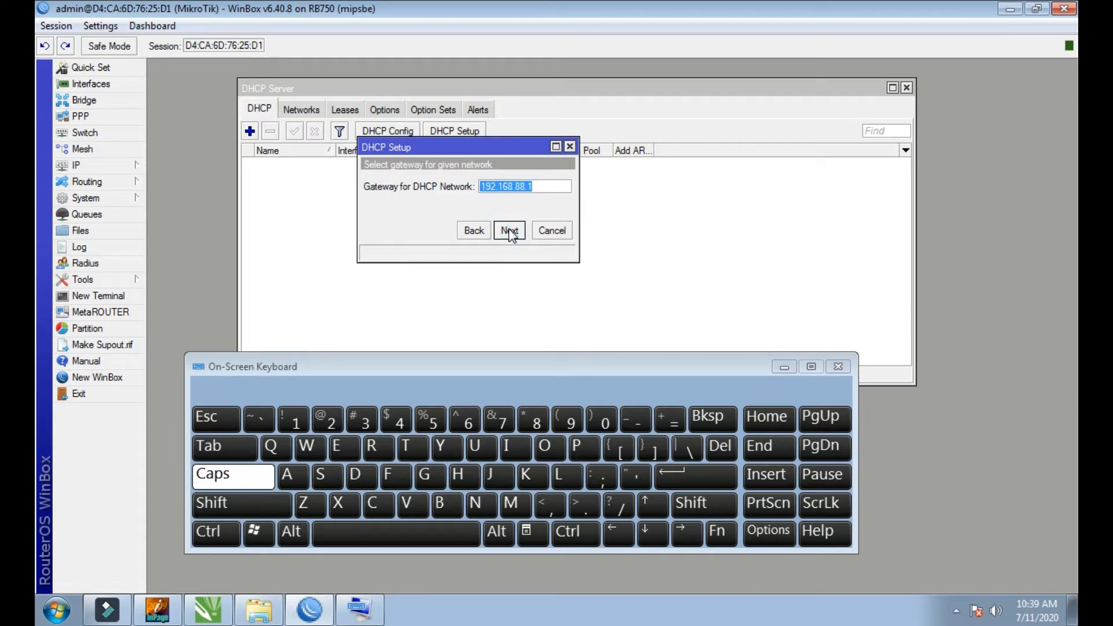
left_click(509, 230)
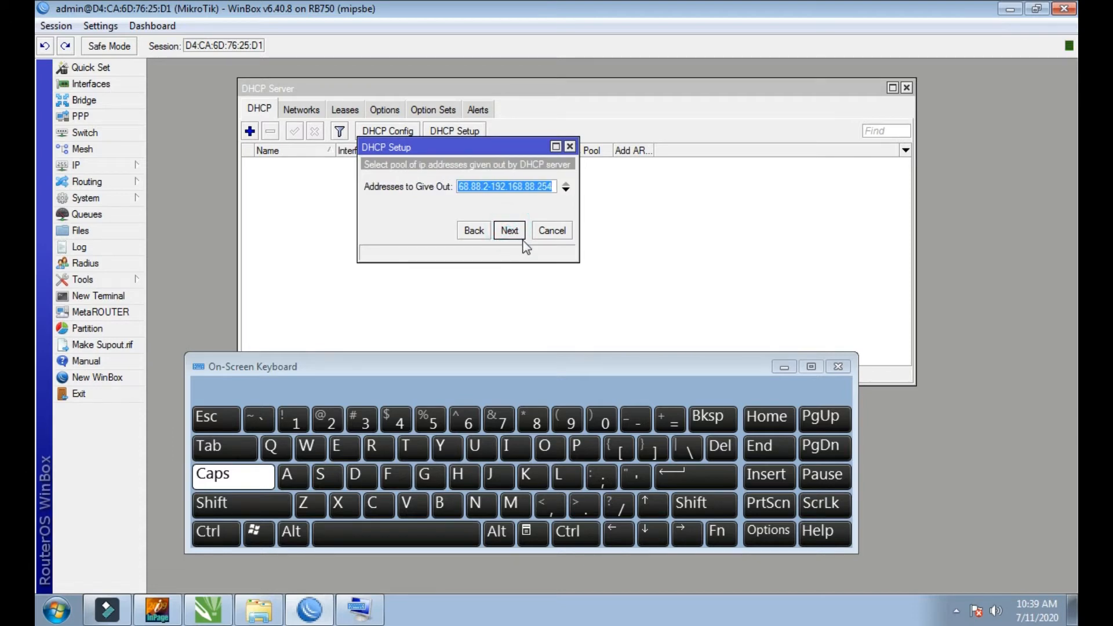
left_click_drag(555, 187, 447, 189)
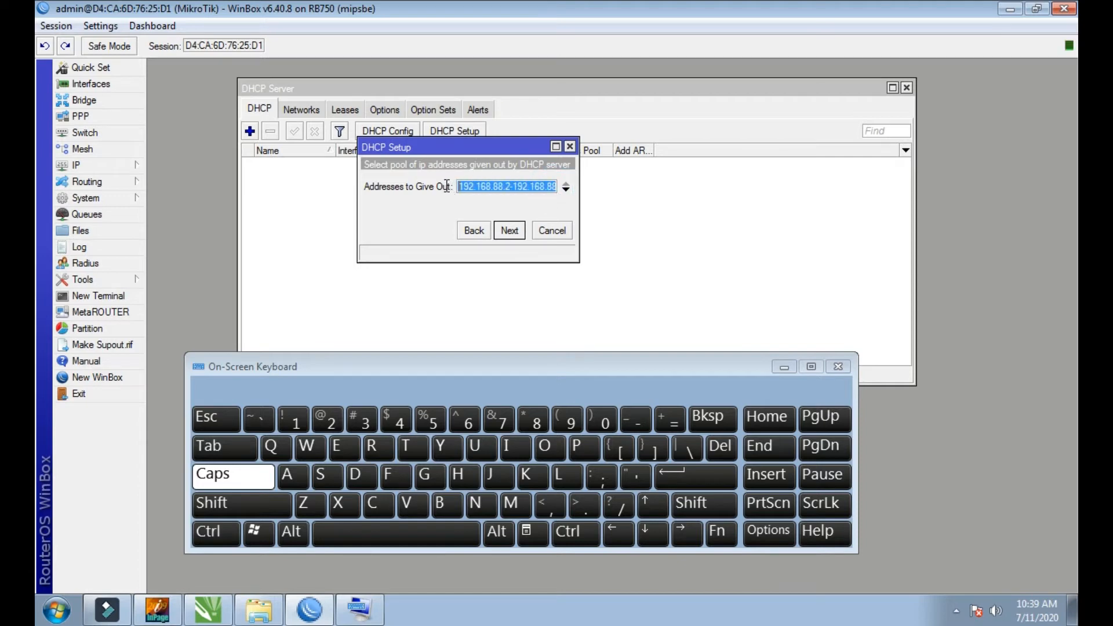
left_click(510, 231)
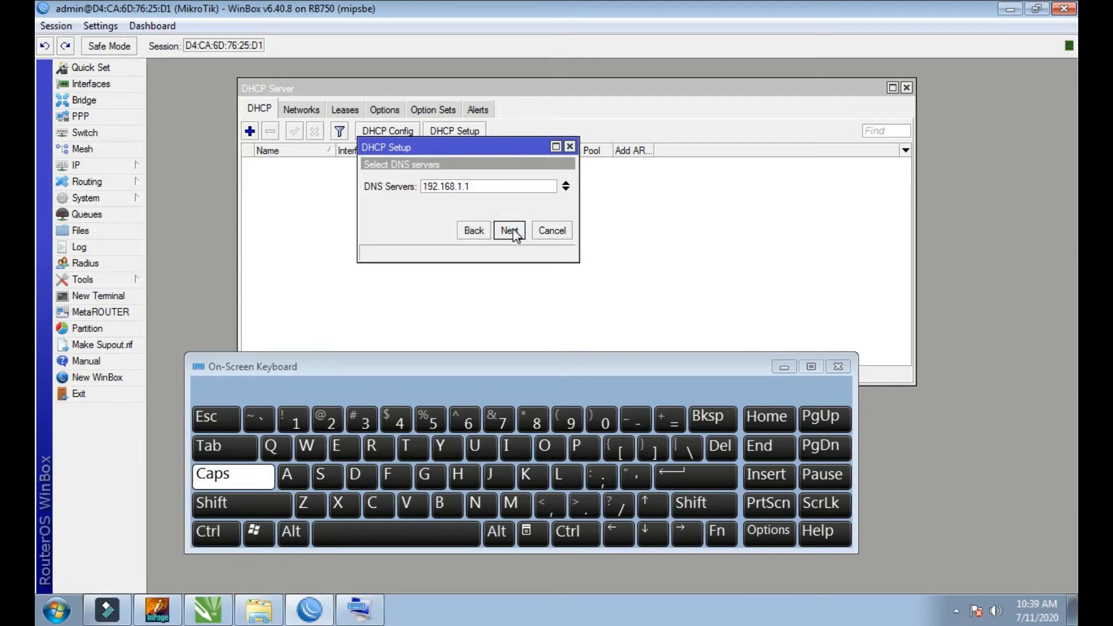
Step: Accept DNS server 192.168.1.1 and lease time 00:10:00, finish the DHCP setup and close the DHCP server window
double_click(494, 185)
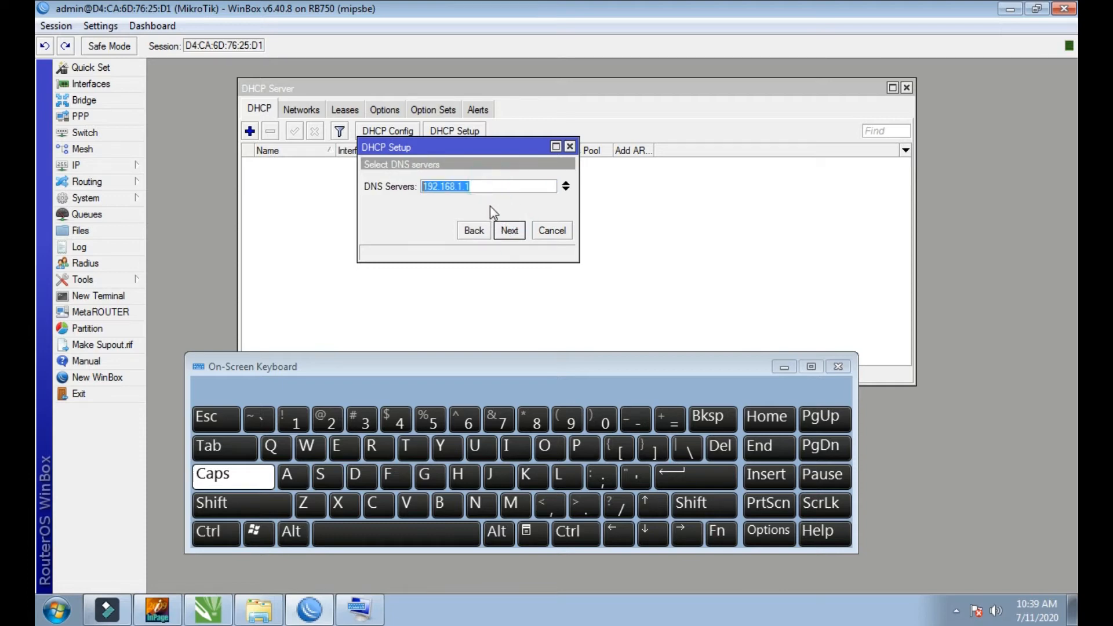
left_click(510, 231)
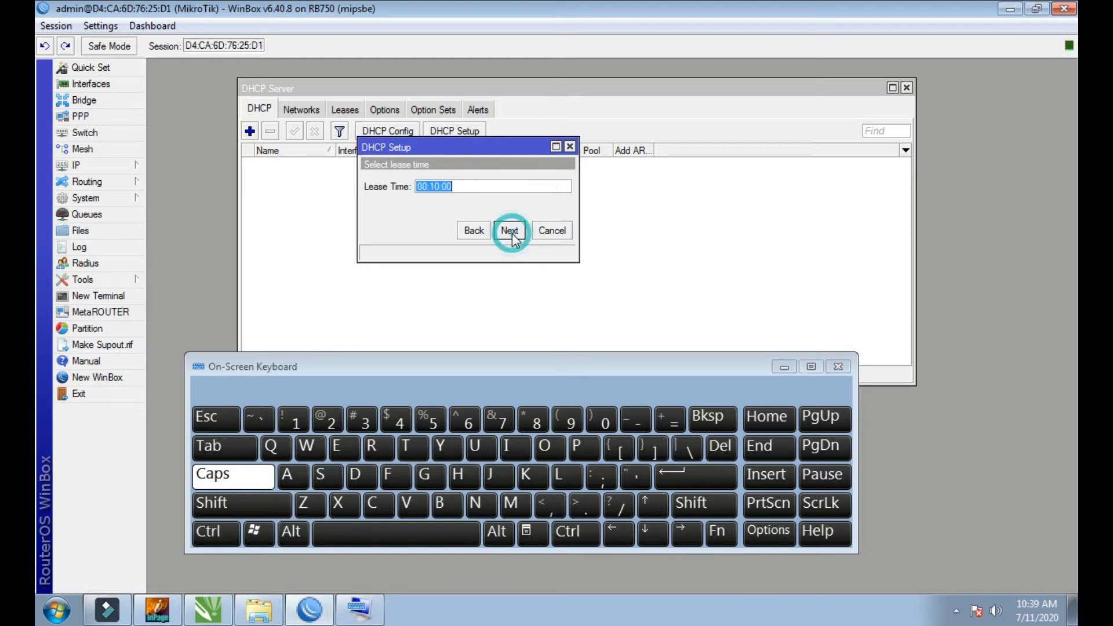
left_click(510, 230)
left_click(616, 321)
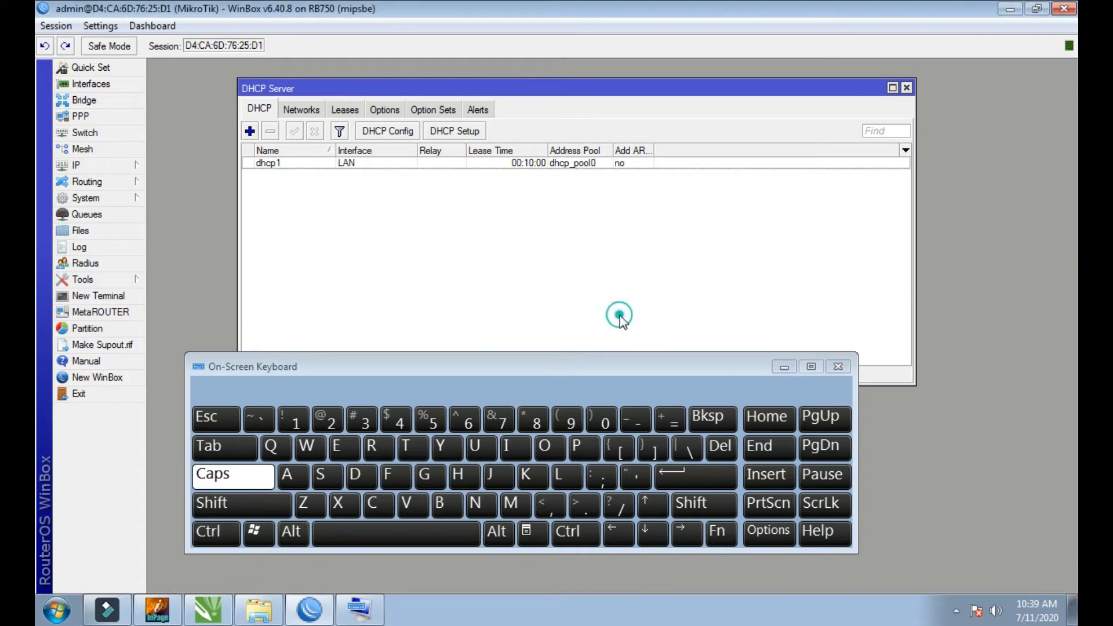
left_click_drag(773, 88, 736, 69)
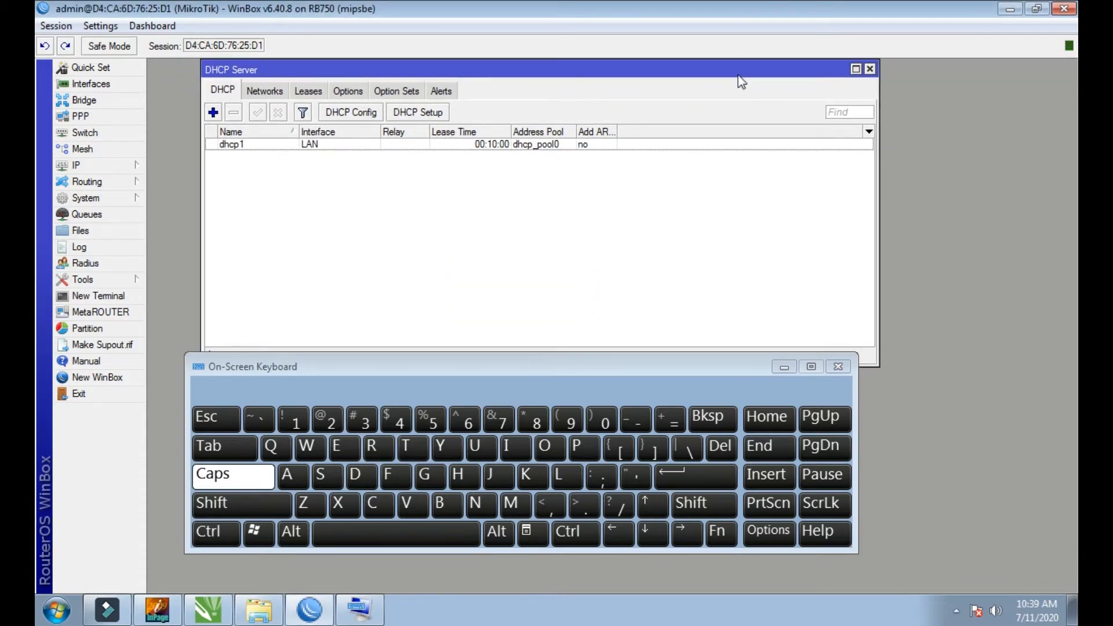
left_click(871, 71)
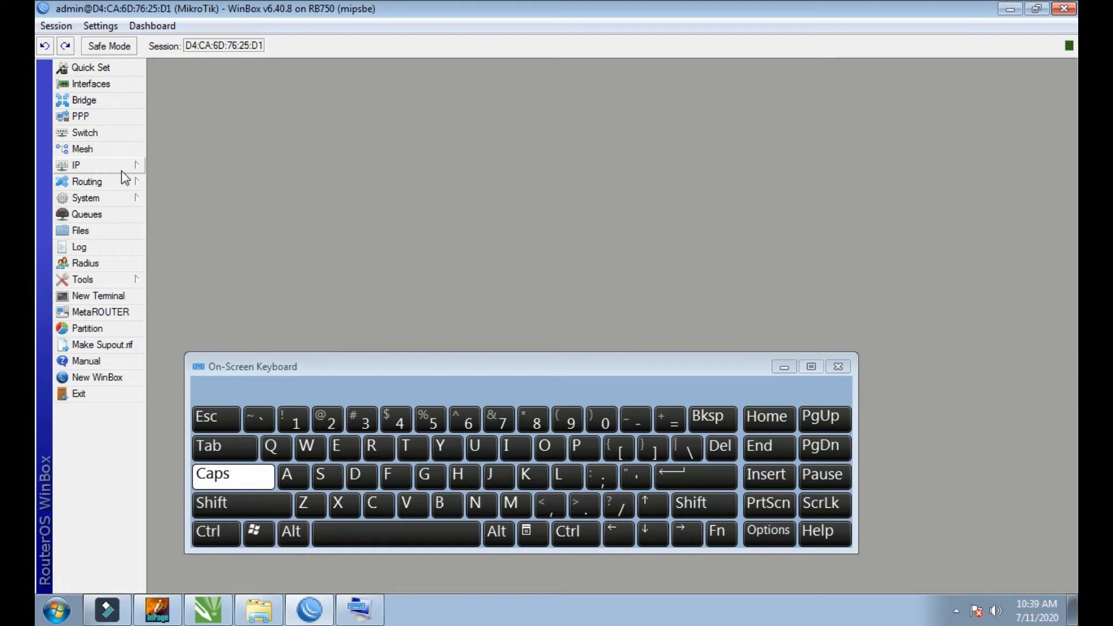
Step: Minimise WinBox to the desktop, open Google Chrome and return to WinBox
left_click(957, 611)
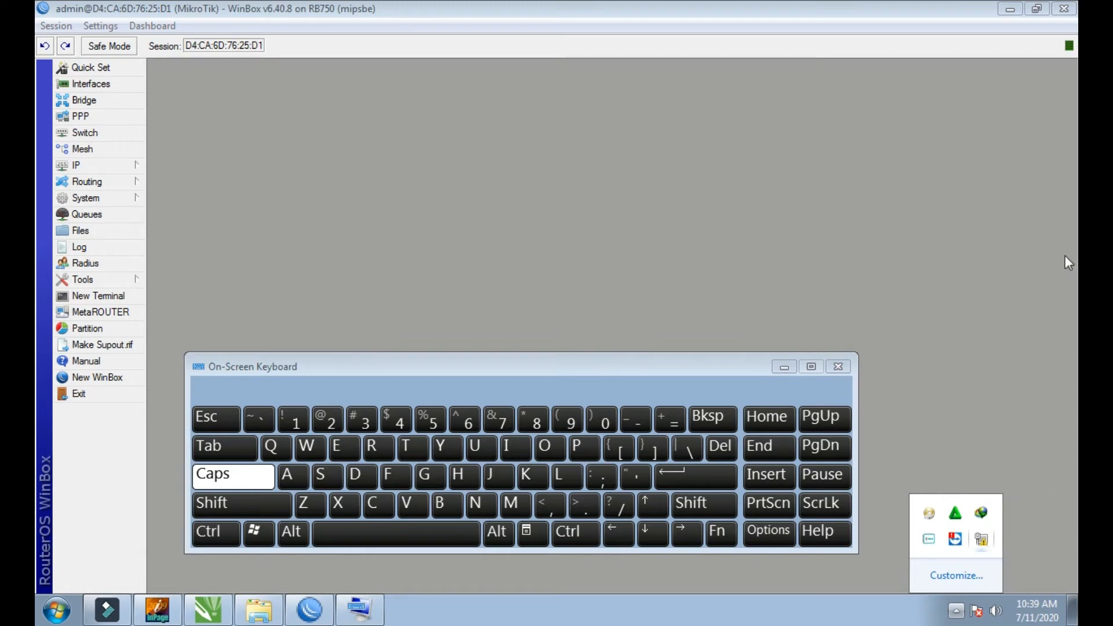
left_click(1011, 8)
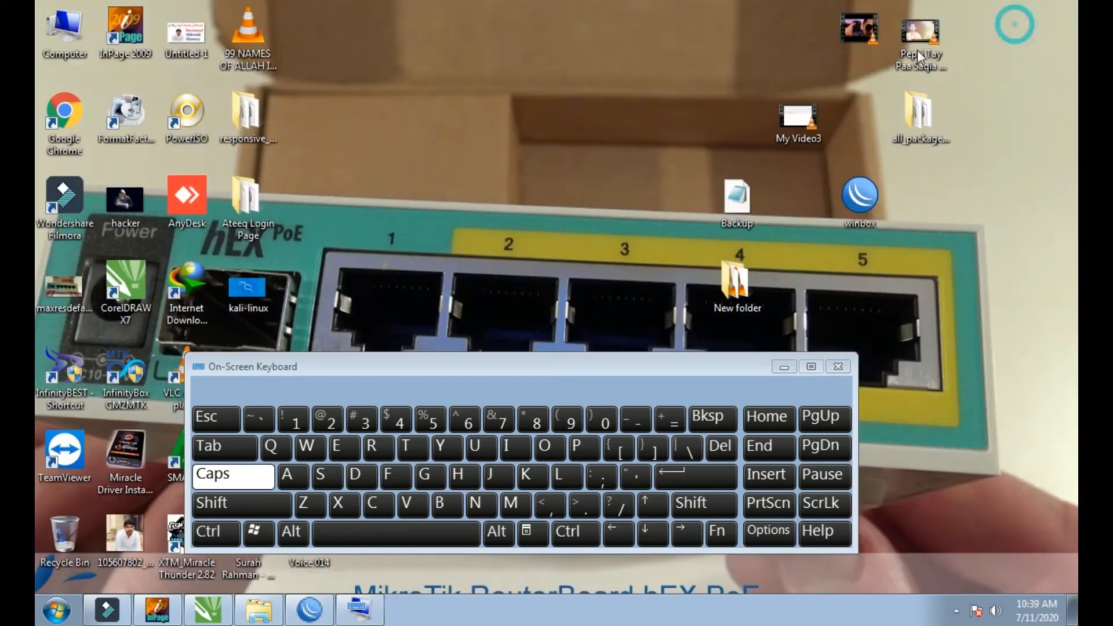
double_click(67, 127)
left_click(133, 68)
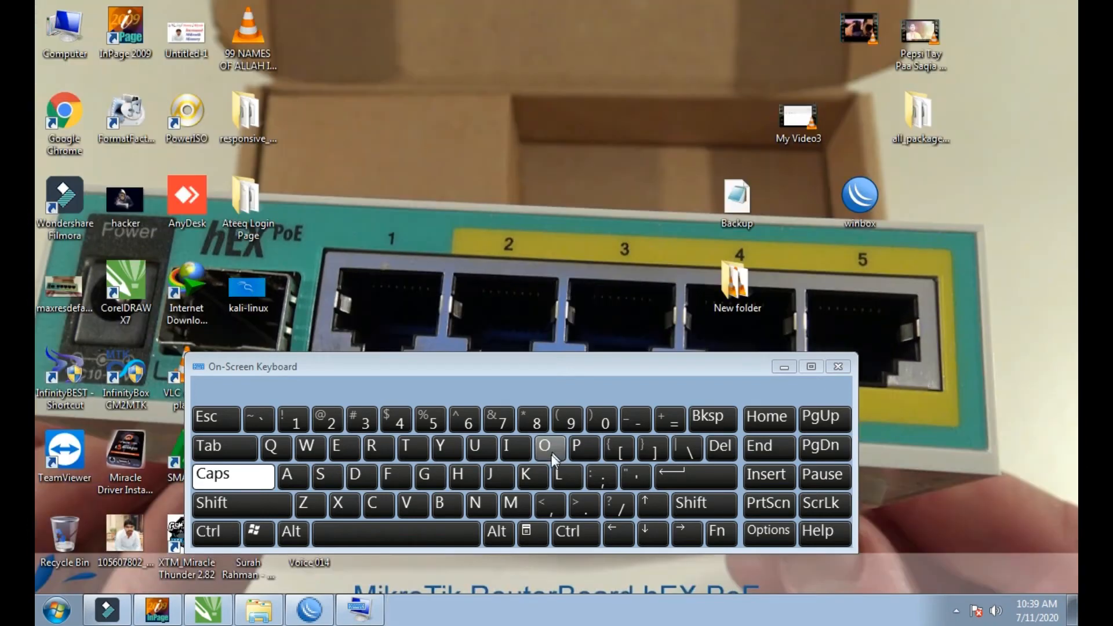
left_click(312, 611)
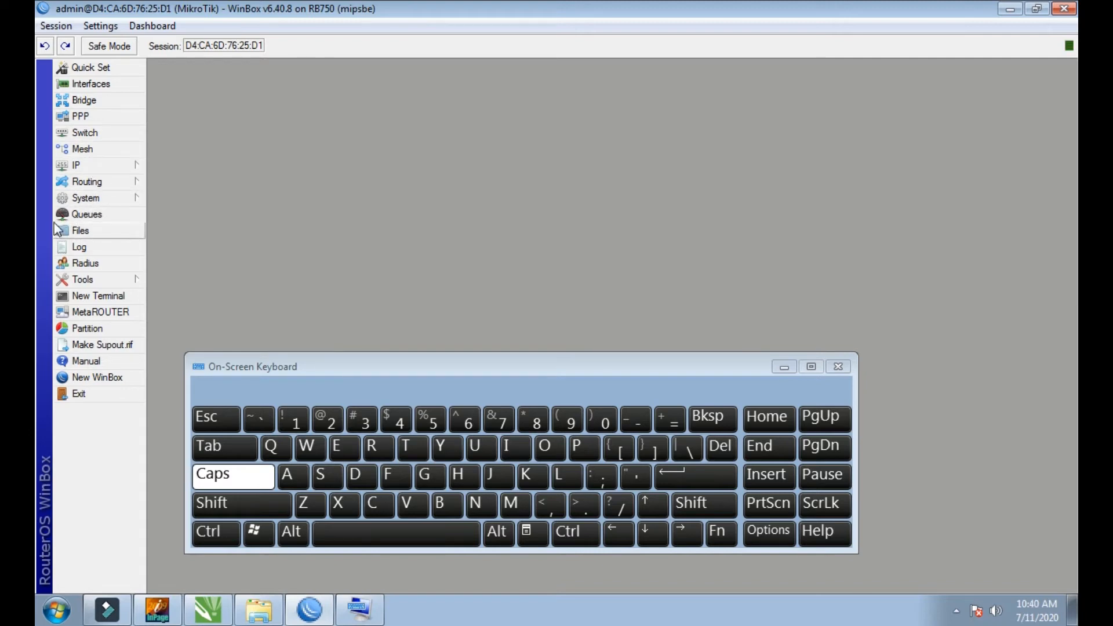
Step: Start a new simple queue in the queue list and name it with the computer owner's name followed by -PC
left_click(92, 219)
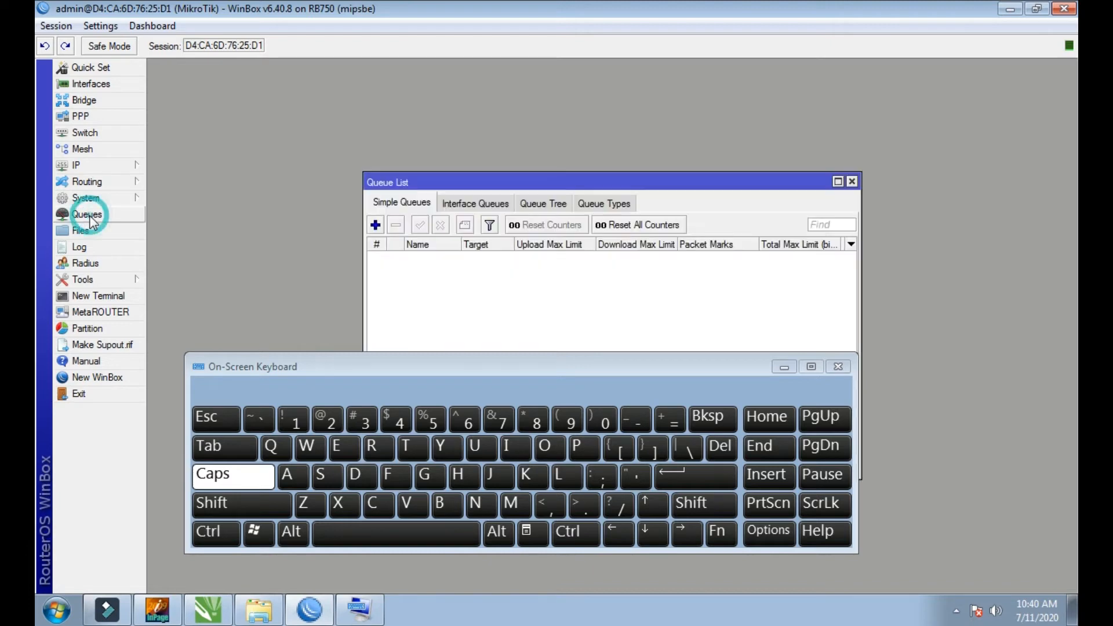
left_click(378, 225)
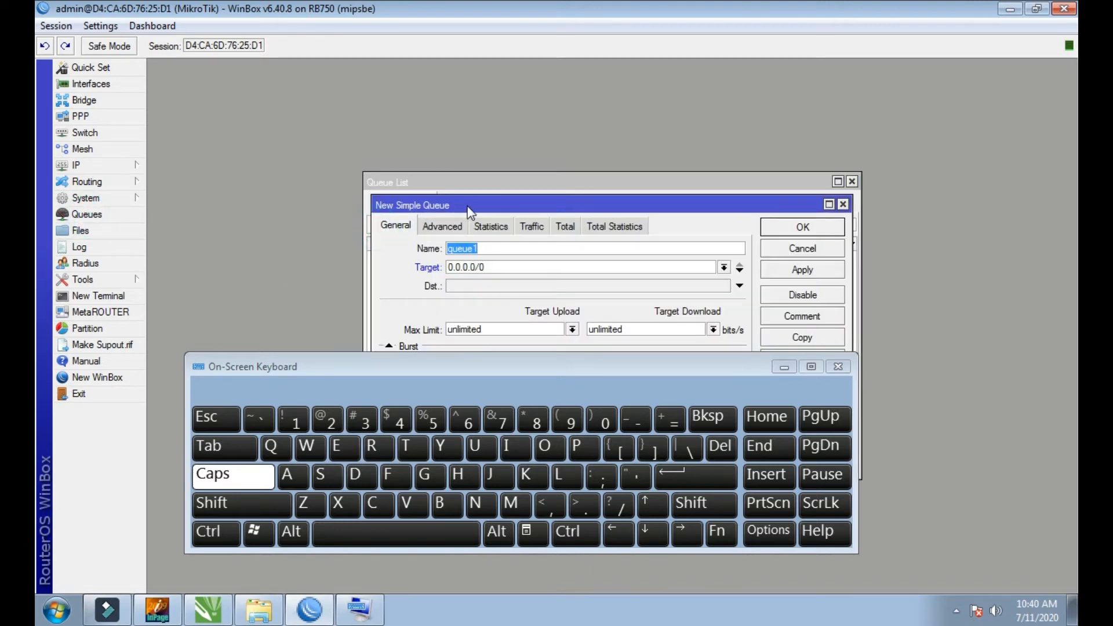
left_click_drag(470, 210, 440, 122)
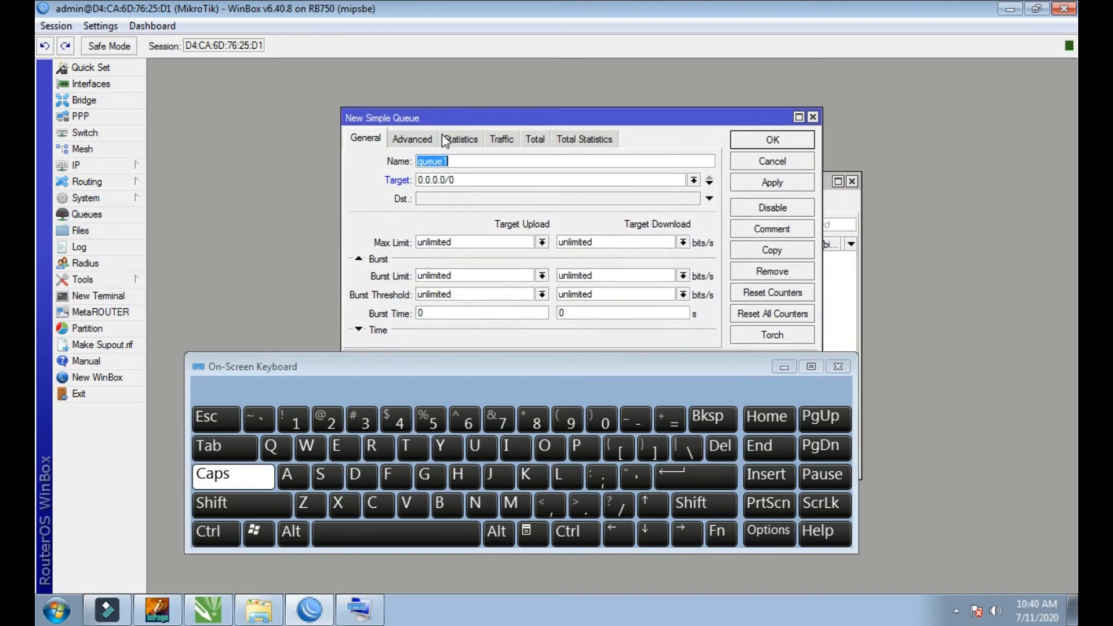
left_click(464, 180)
left_click_drag(464, 180, 398, 159)
left_click(287, 475)
left_click(406, 446)
left_click(338, 446)
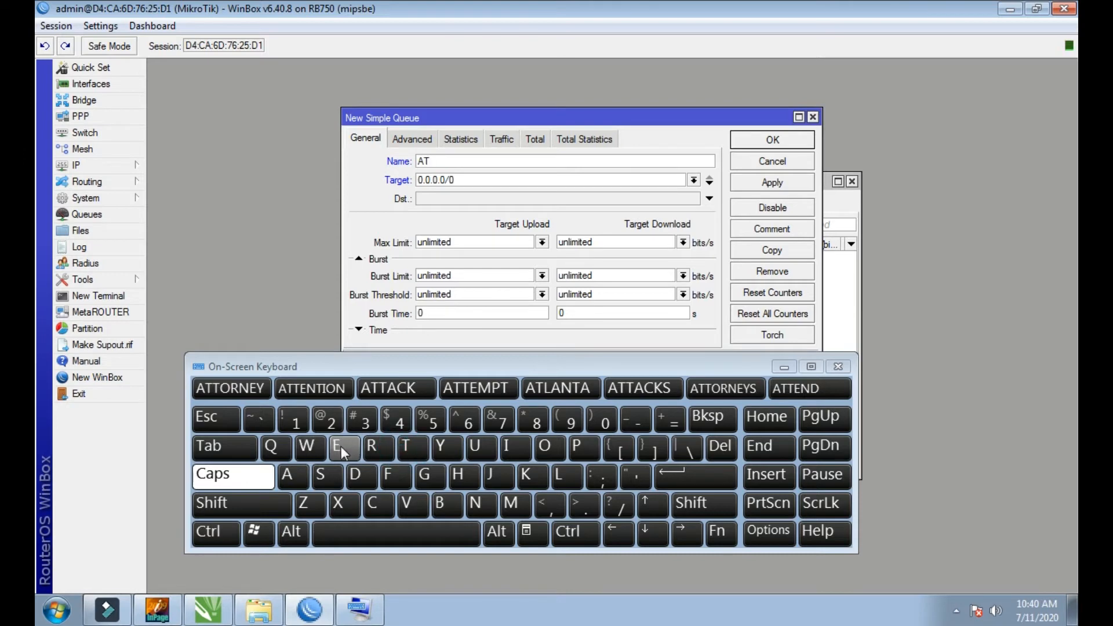
left_click(339, 446)
left_click(270, 446)
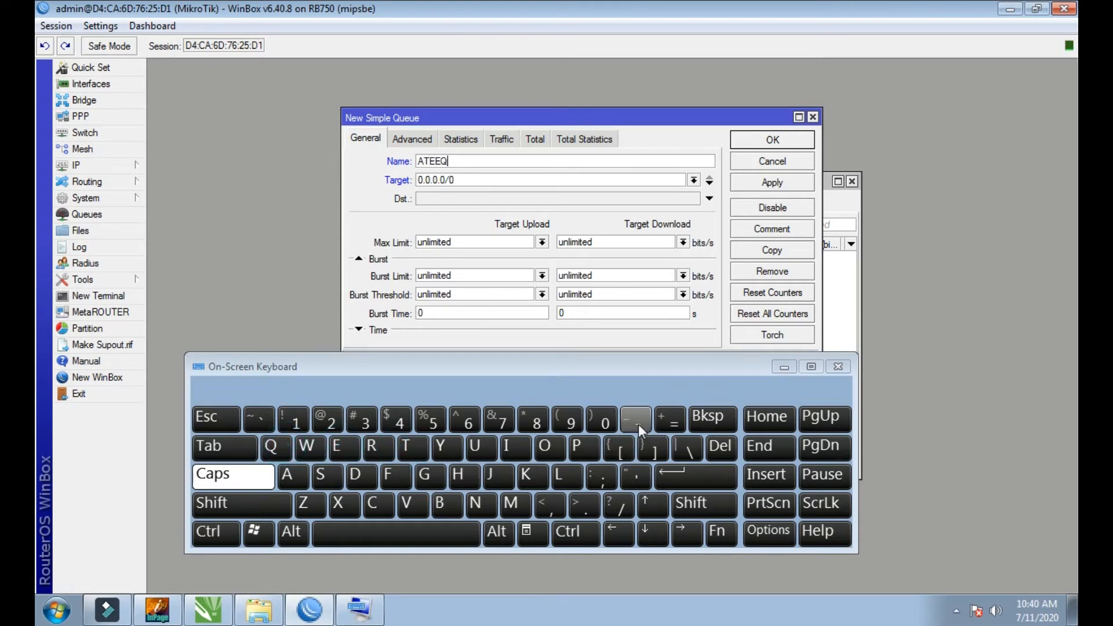
left_click(639, 423)
left_click(578, 447)
left_click(382, 509)
Step: Set the target of the new simple queue to 192.168.88.3
left_click(520, 182)
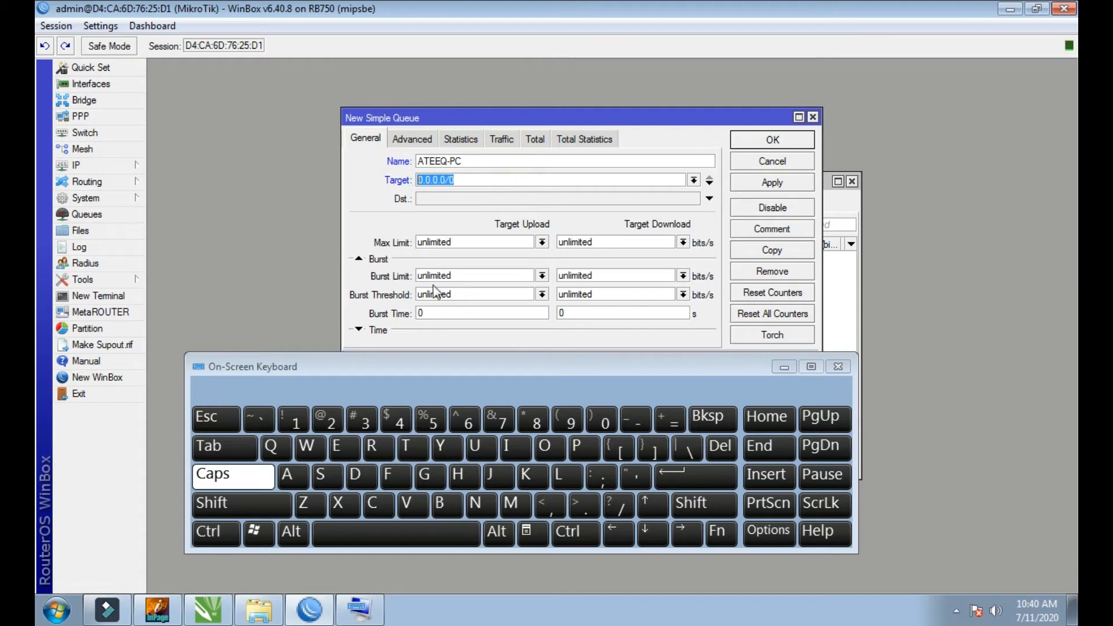
left_click(297, 413)
left_click(555, 426)
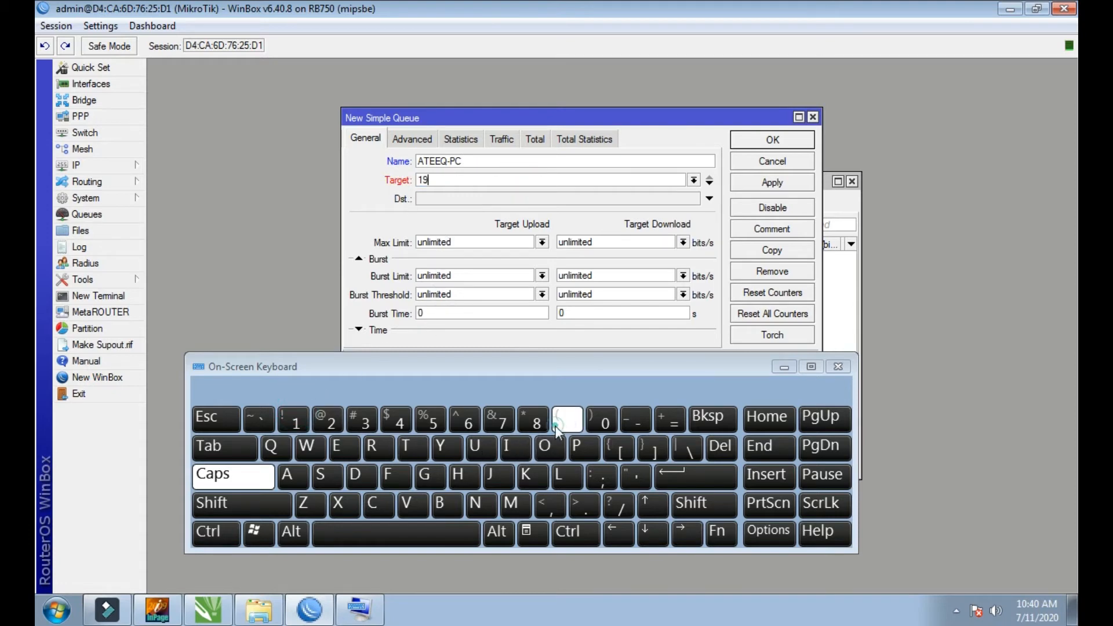
type("2")
left_click(584, 507)
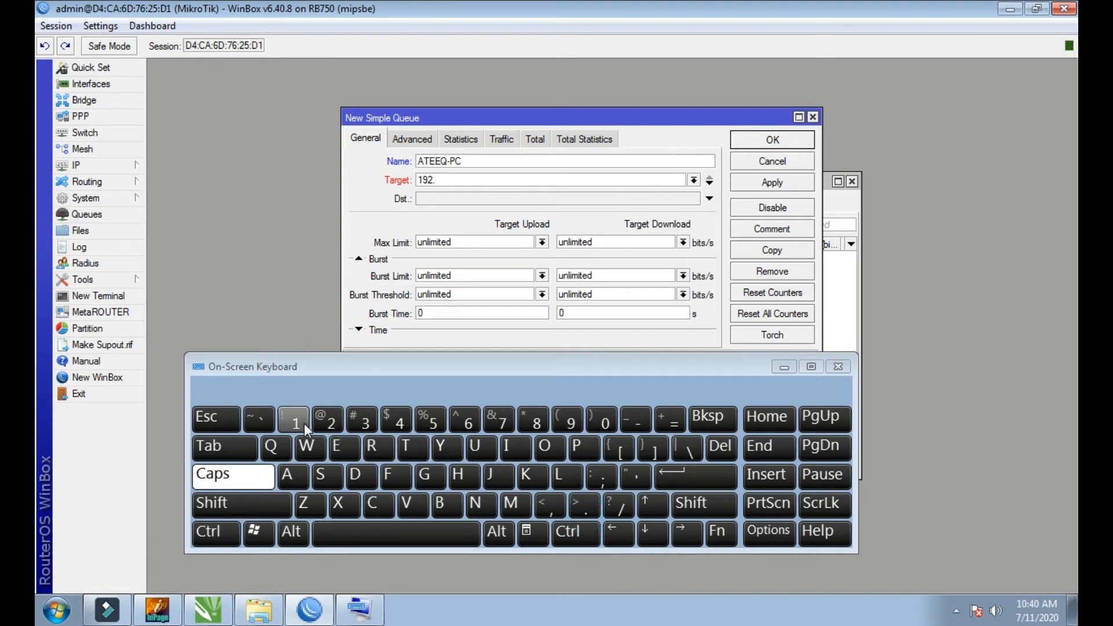
left_click(297, 421)
left_click(469, 418)
left_click(533, 420)
left_click(583, 506)
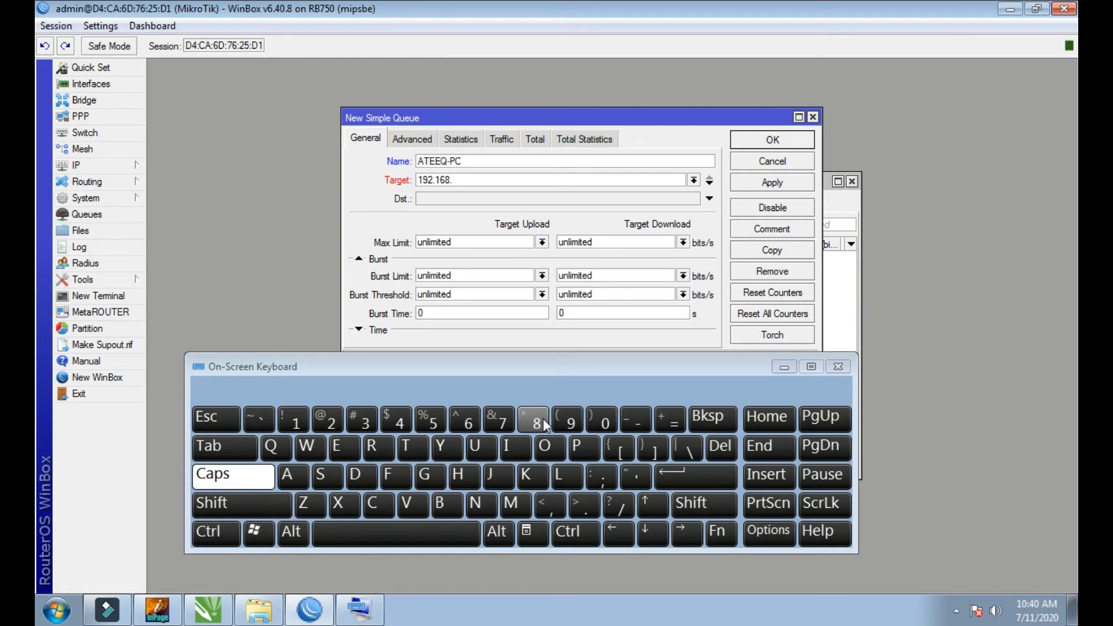
double_click(542, 419)
left_click(583, 507)
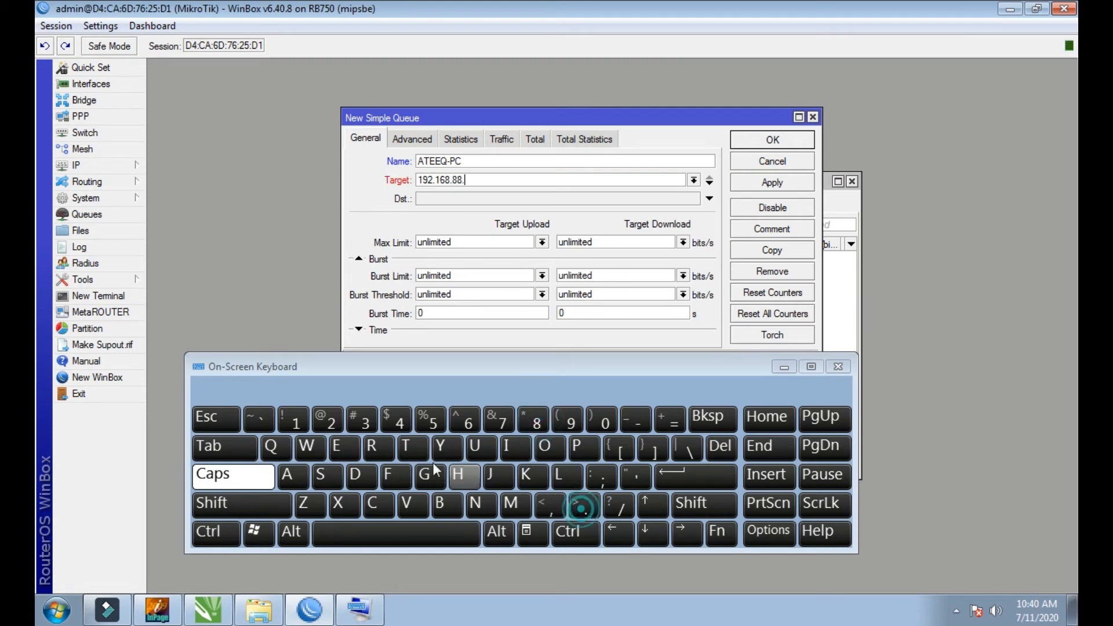
left_click(360, 426)
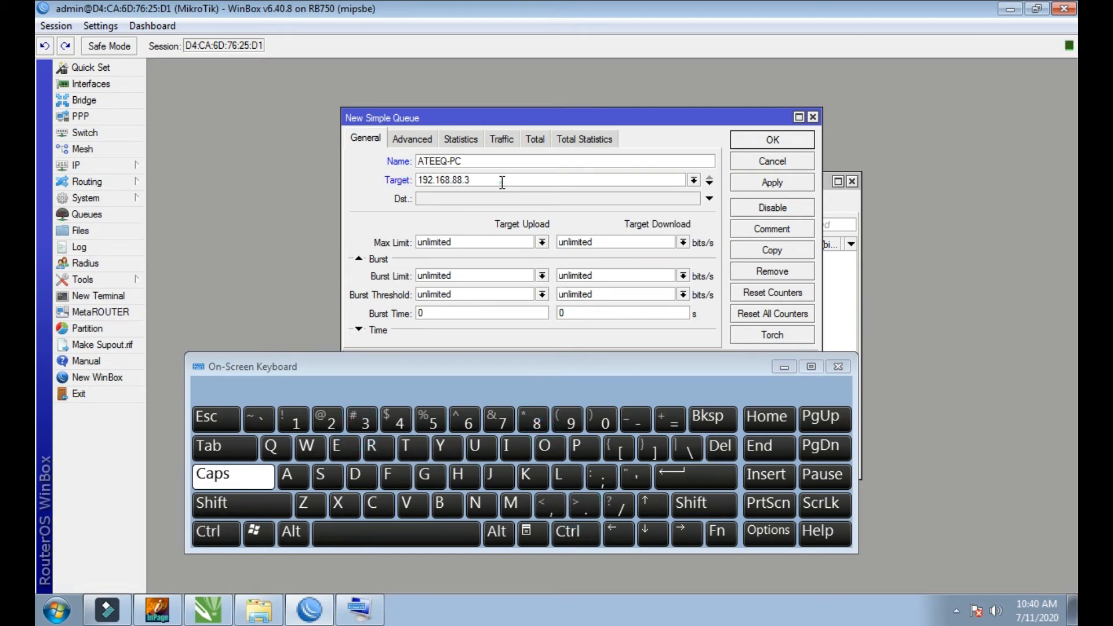
left_click_drag(502, 183, 416, 181)
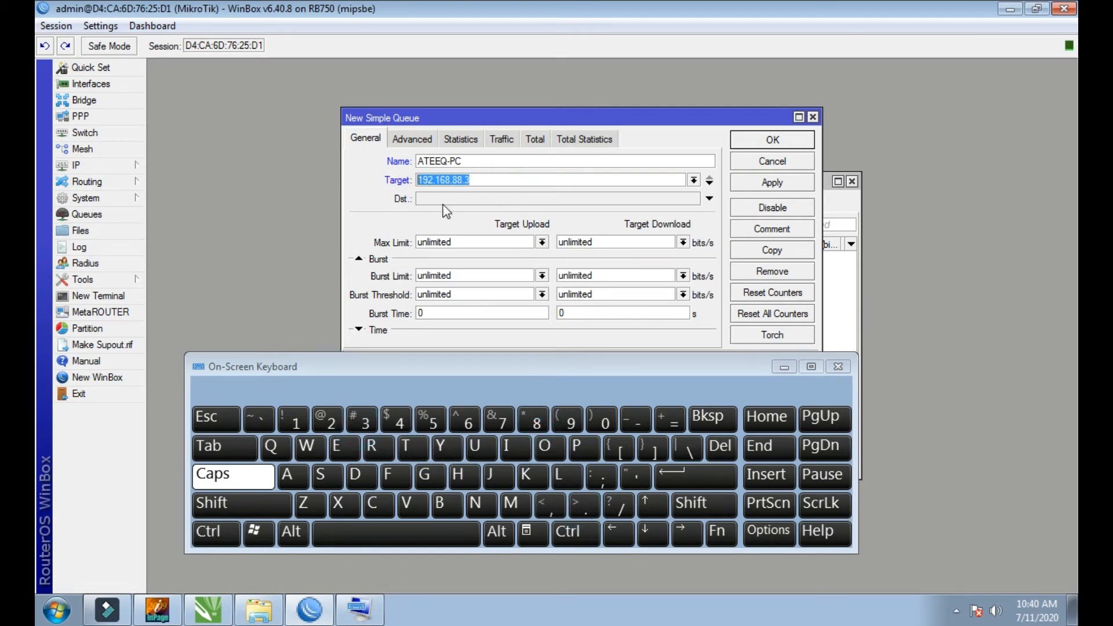
Step: Set the queue's maximum limit to 2M for both upload and download, then apply and save the queue
left_click(542, 243)
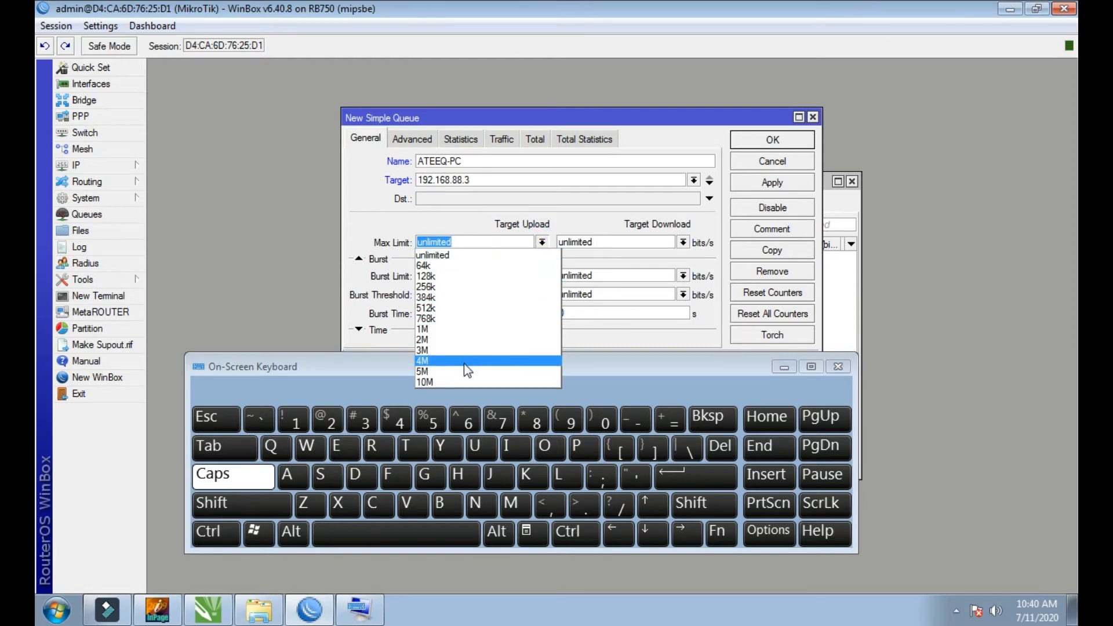
left_click(427, 339)
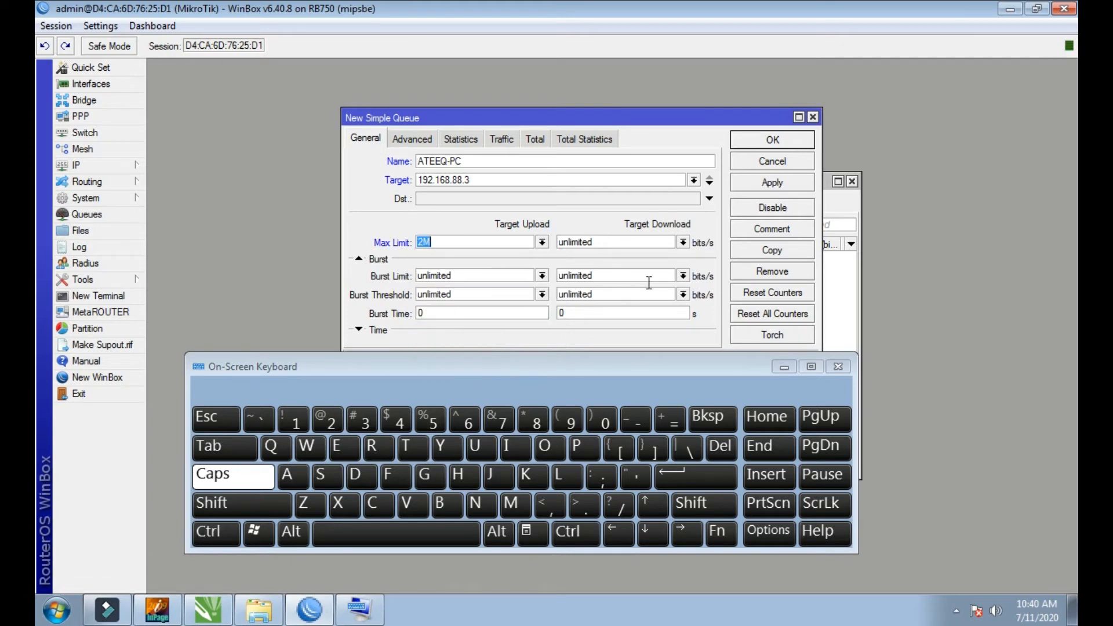
left_click(683, 242)
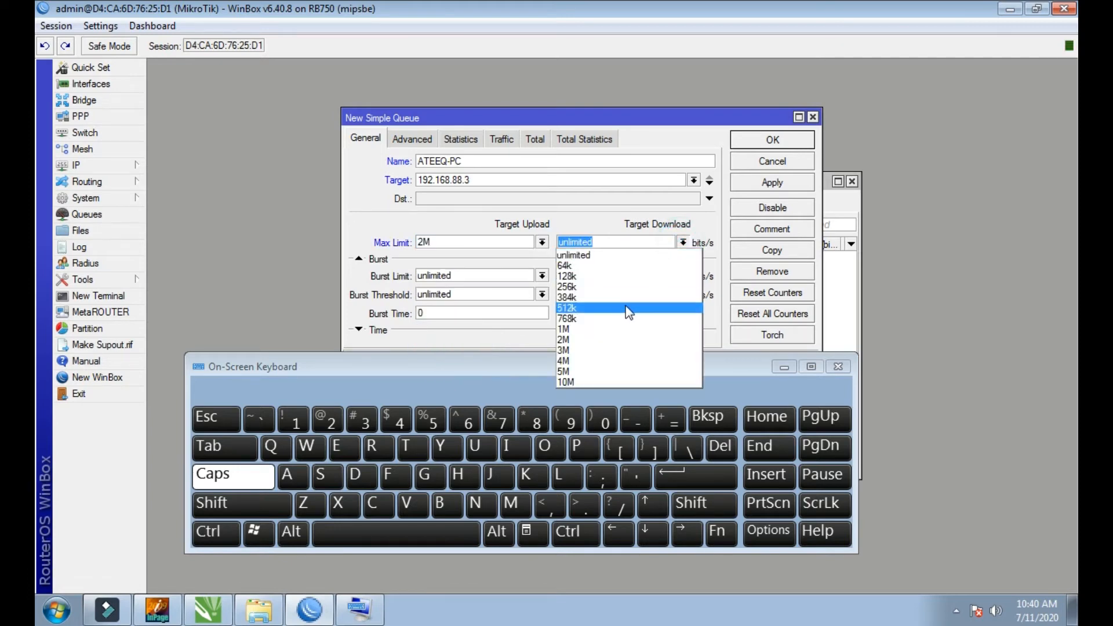
left_click(596, 341)
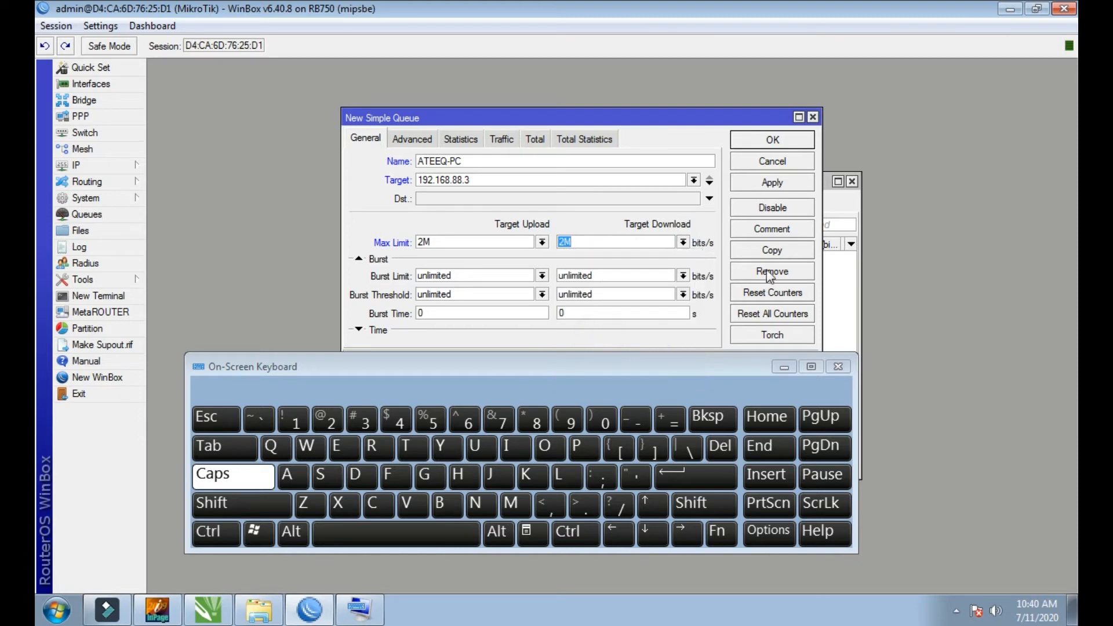
left_click(758, 181)
left_click(760, 142)
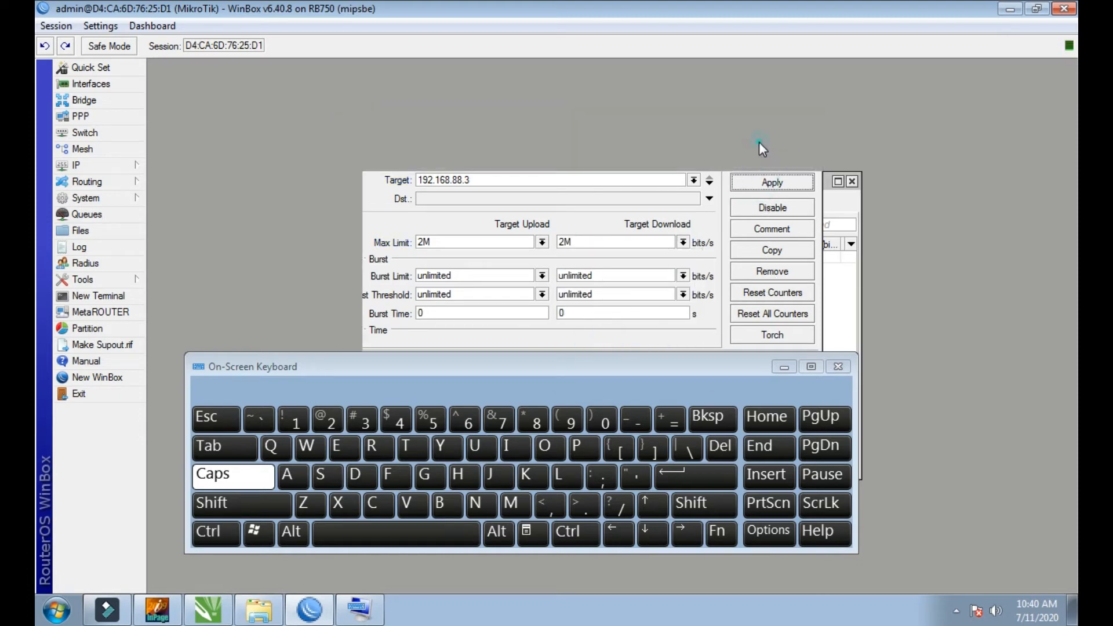
Step: Reopen the saved simple queue from the queue list to review its settings, then close it
left_click_drag(570, 178, 497, 116)
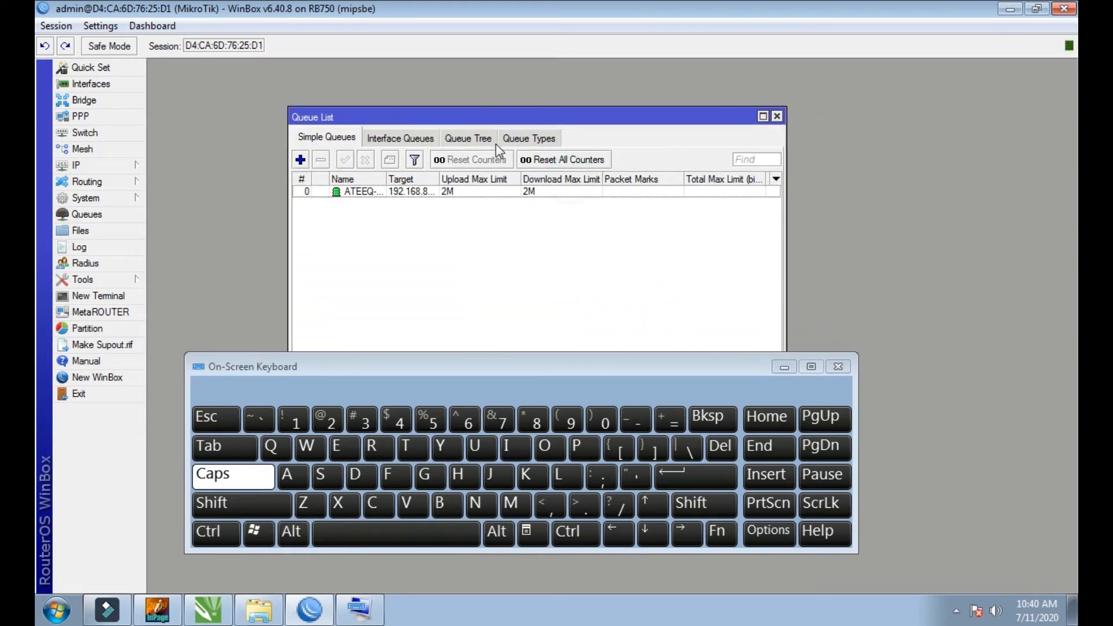
double_click(423, 193)
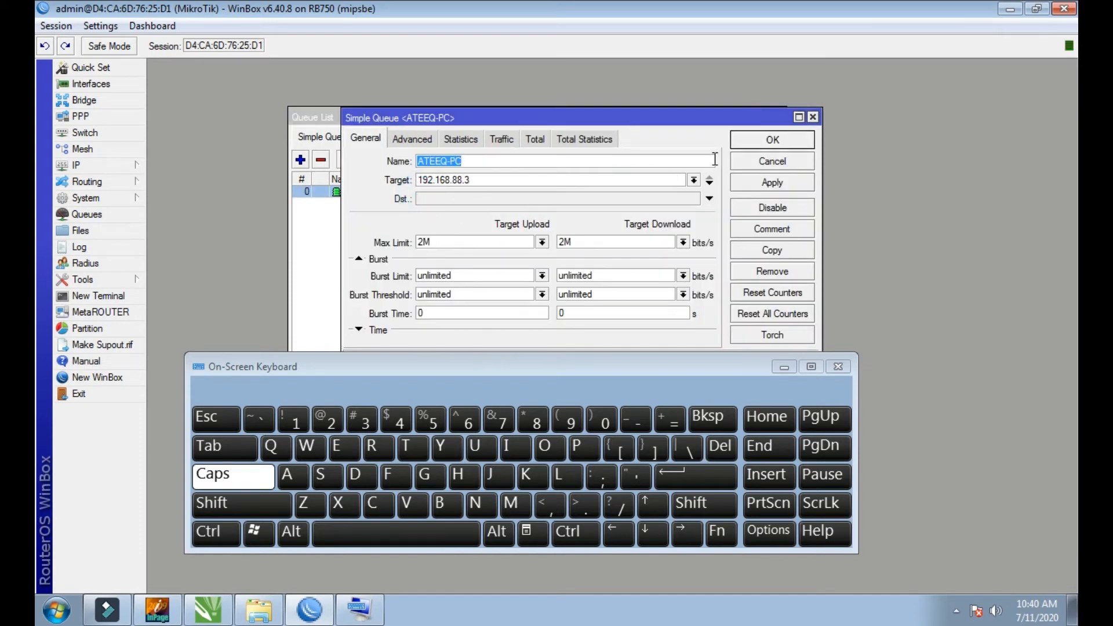
left_click(813, 119)
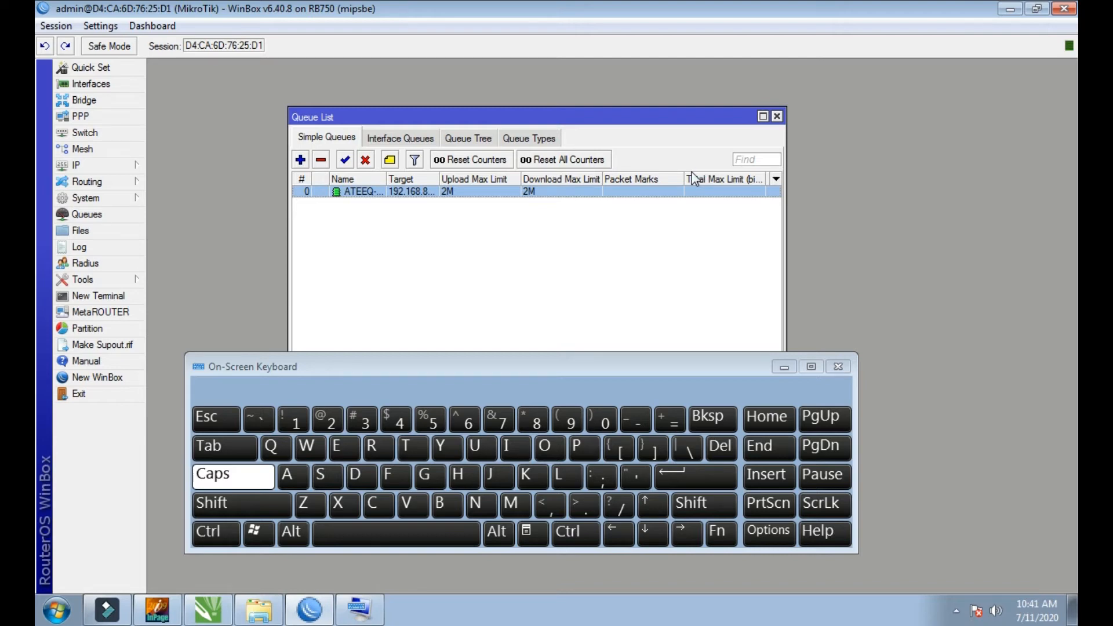
left_click(957, 612)
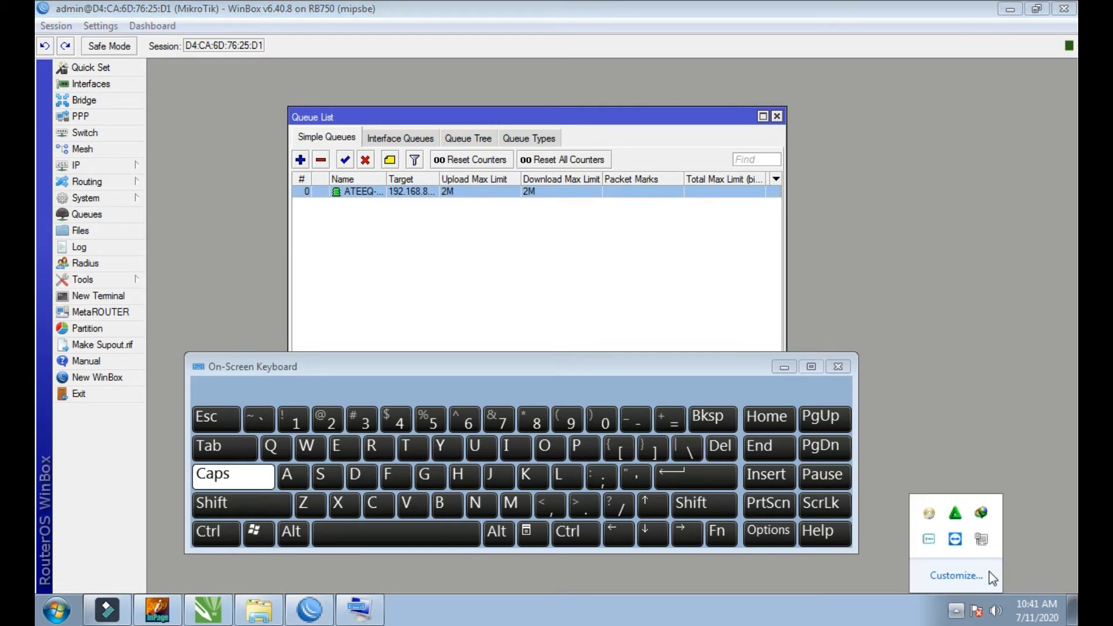
right_click(983, 542)
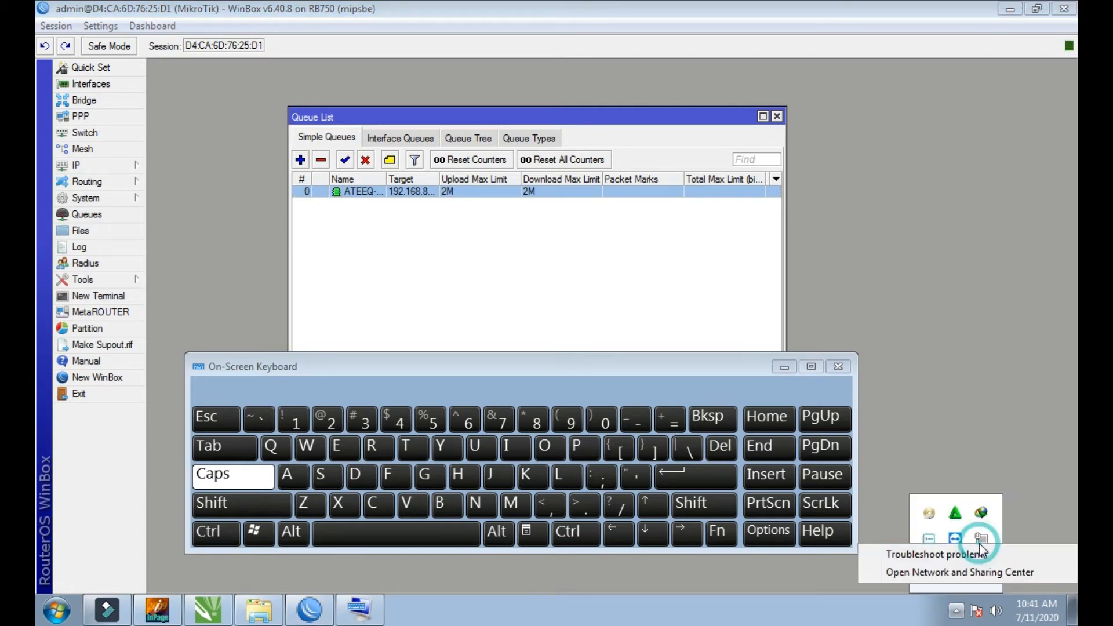
left_click(952, 575)
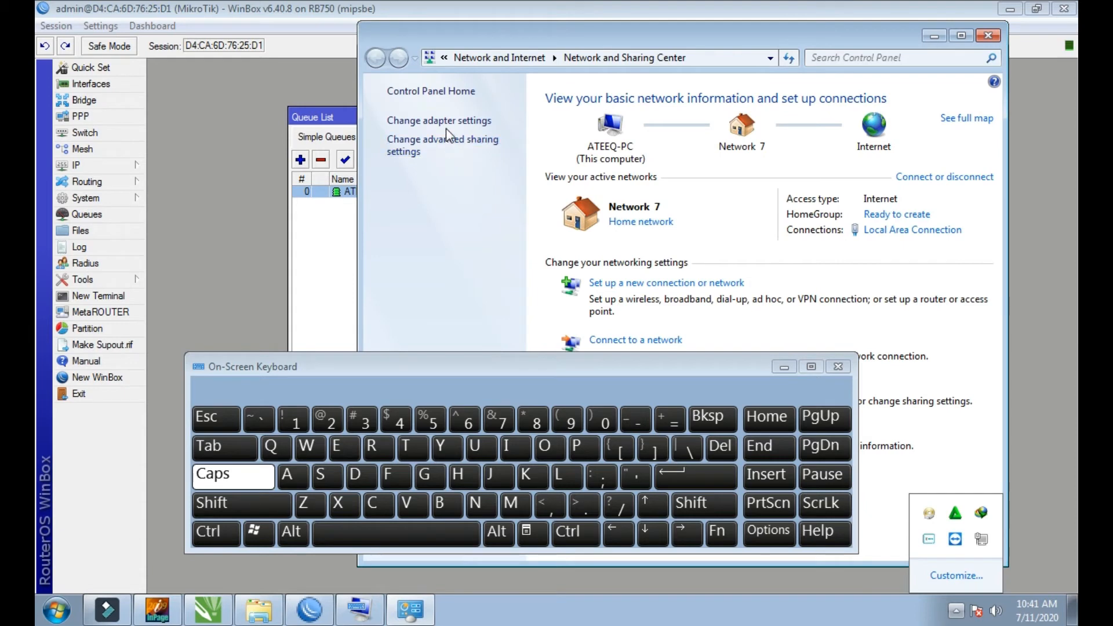
left_click(446, 122)
right_click(436, 111)
left_click(510, 280)
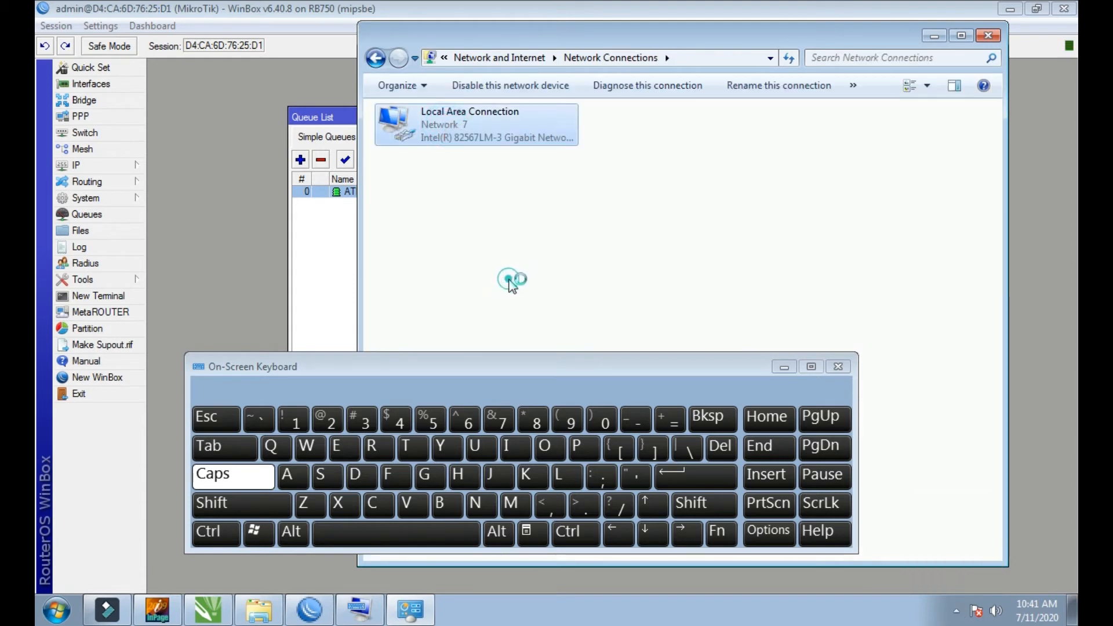
left_click(663, 102)
left_click(995, 41)
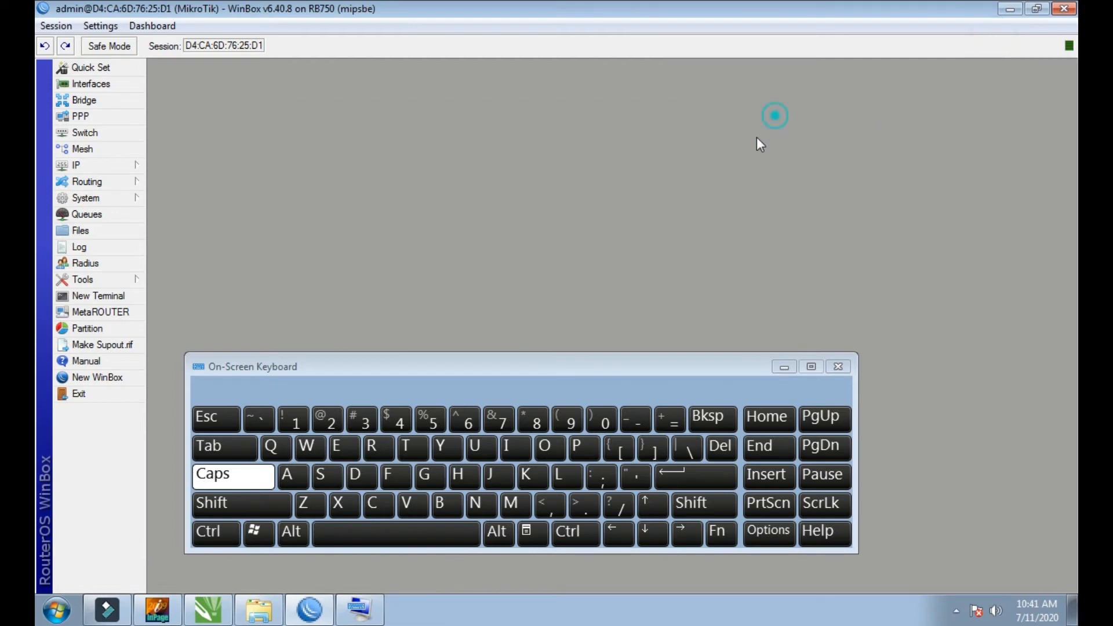
Step: Close the queue list and delete the dhcp_pool0 address pool from the router's IP pools
left_click(776, 114)
left_click(100, 164)
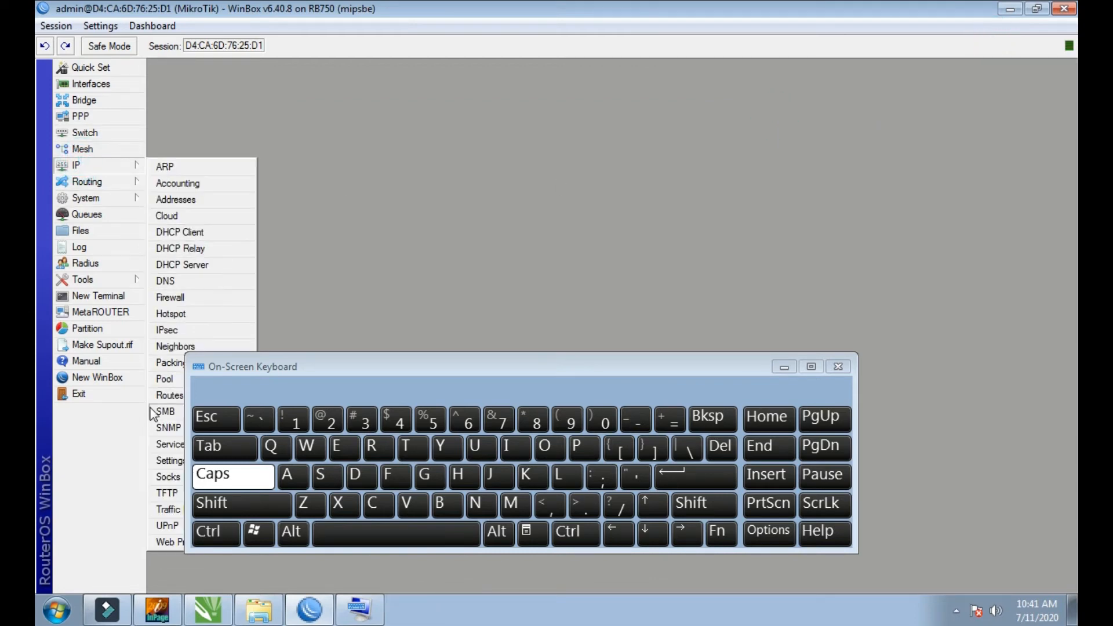
left_click(163, 384)
left_click(546, 259)
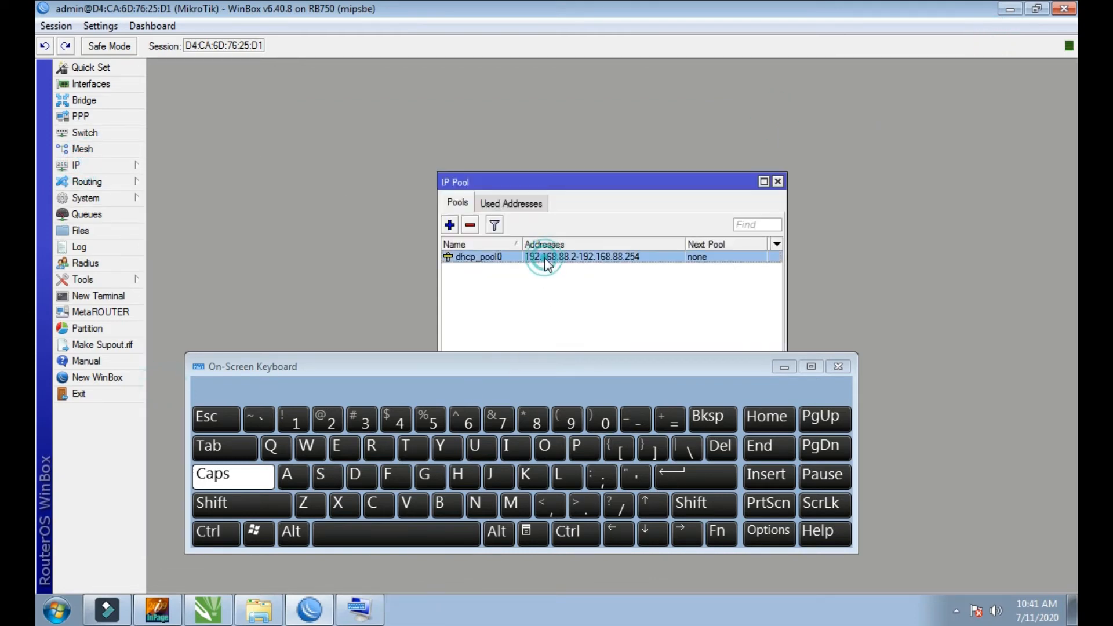
left_click(471, 226)
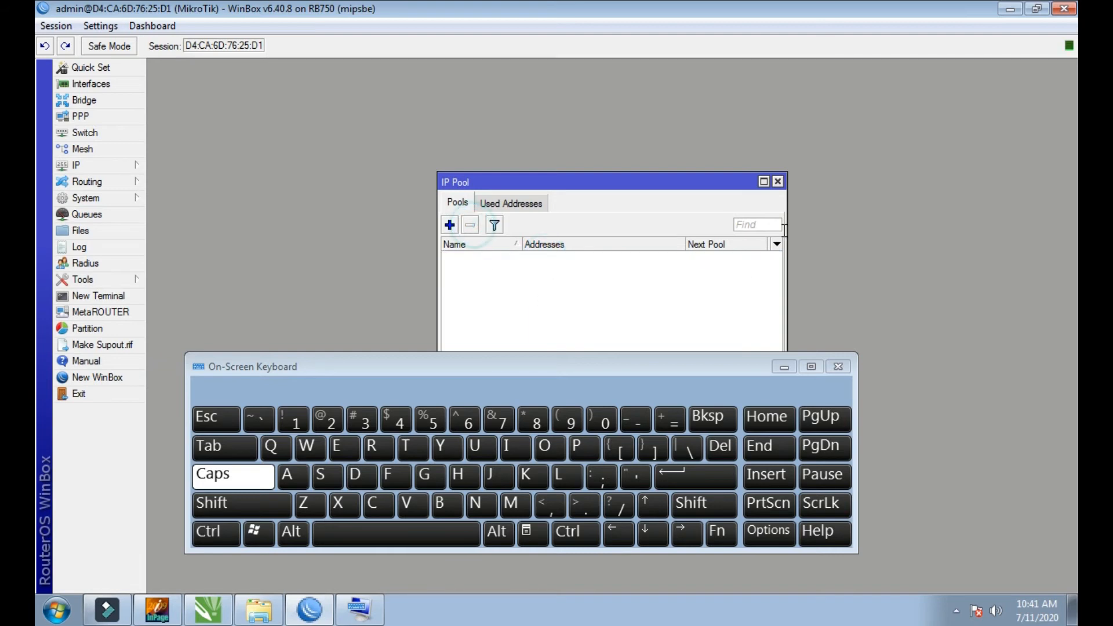
left_click(778, 181)
Step: Open the Internet Protocol Version 4 properties of the computer's Local Area Connection
left_click(956, 611)
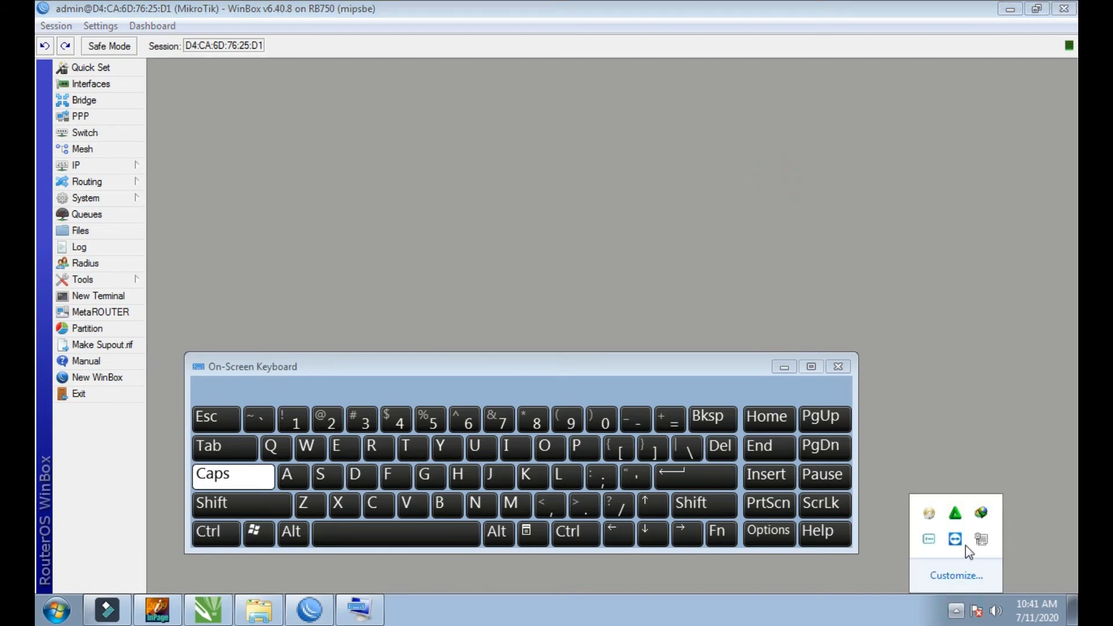
right_click(981, 517)
left_click(980, 561)
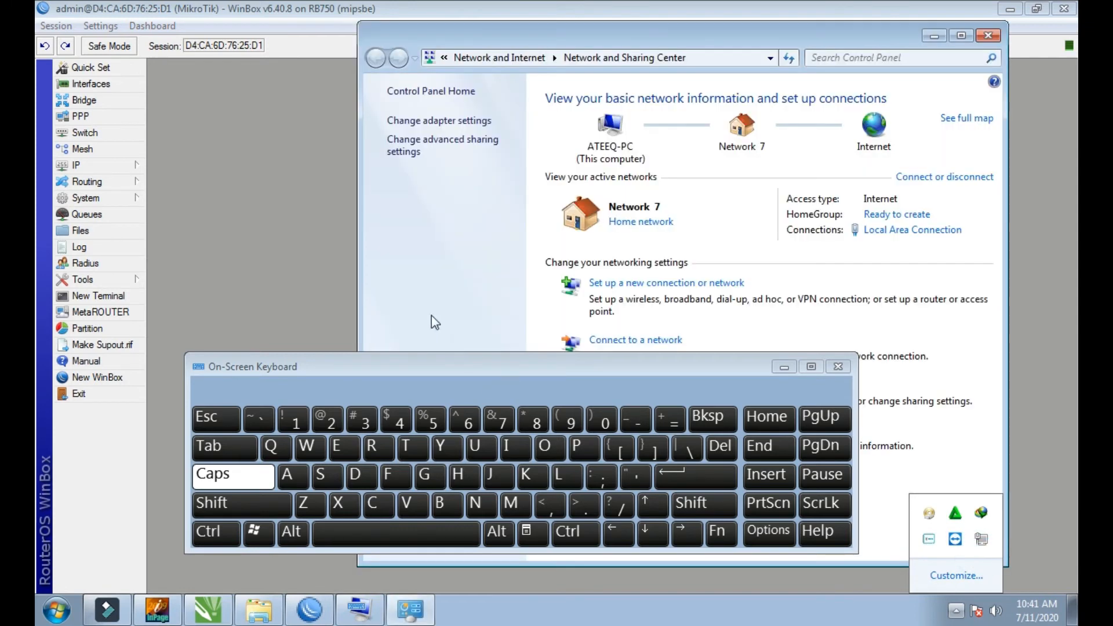
left_click(436, 119)
right_click(436, 119)
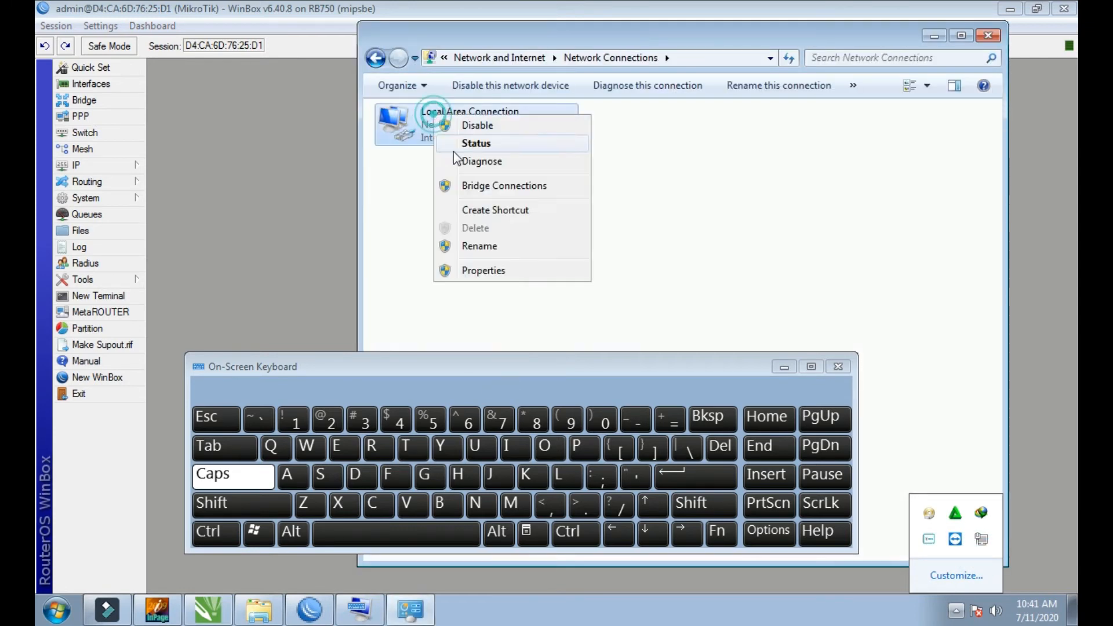
left_click(458, 267)
double_click(509, 286)
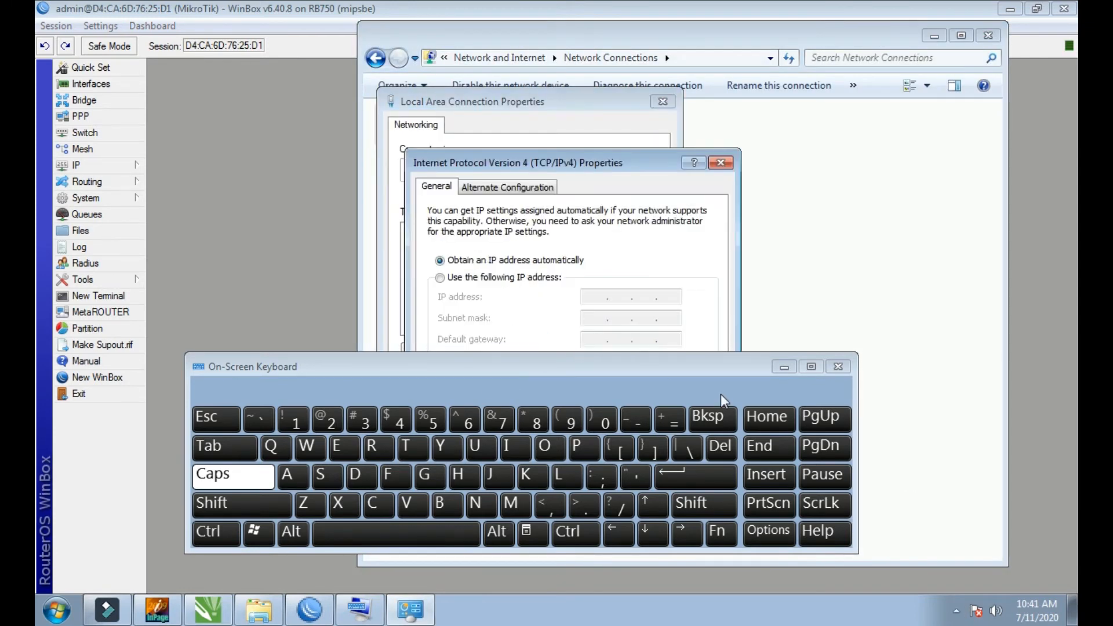
Step: Assign the connection the static IP address 192.168.88.3 with subnet mask 255.255.255.0
left_click(442, 278)
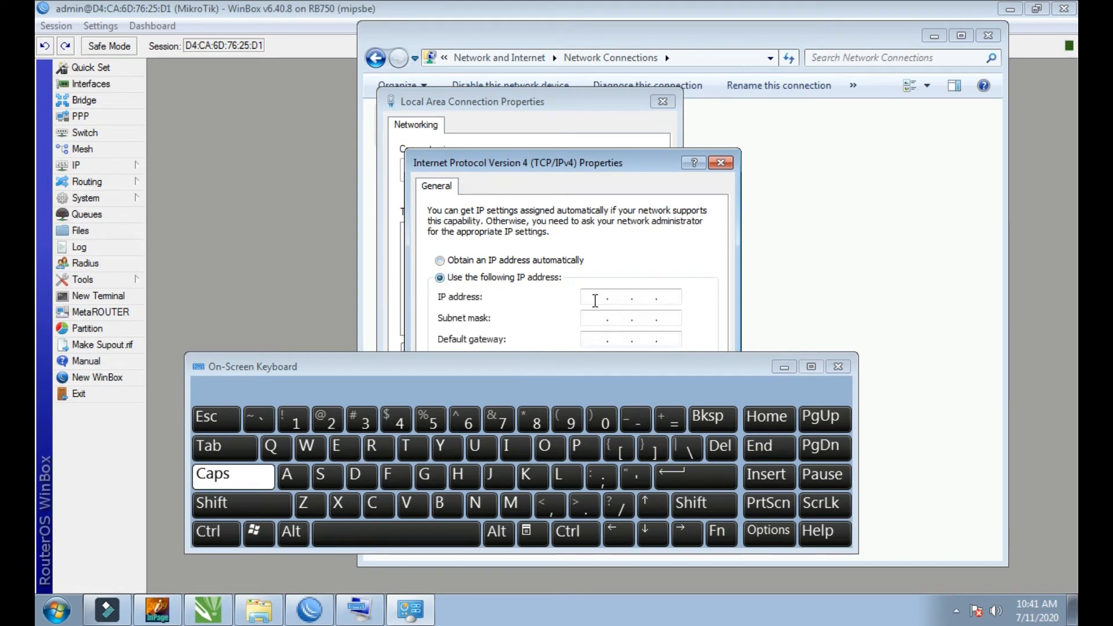
left_click(592, 298)
left_click(292, 421)
left_click(567, 420)
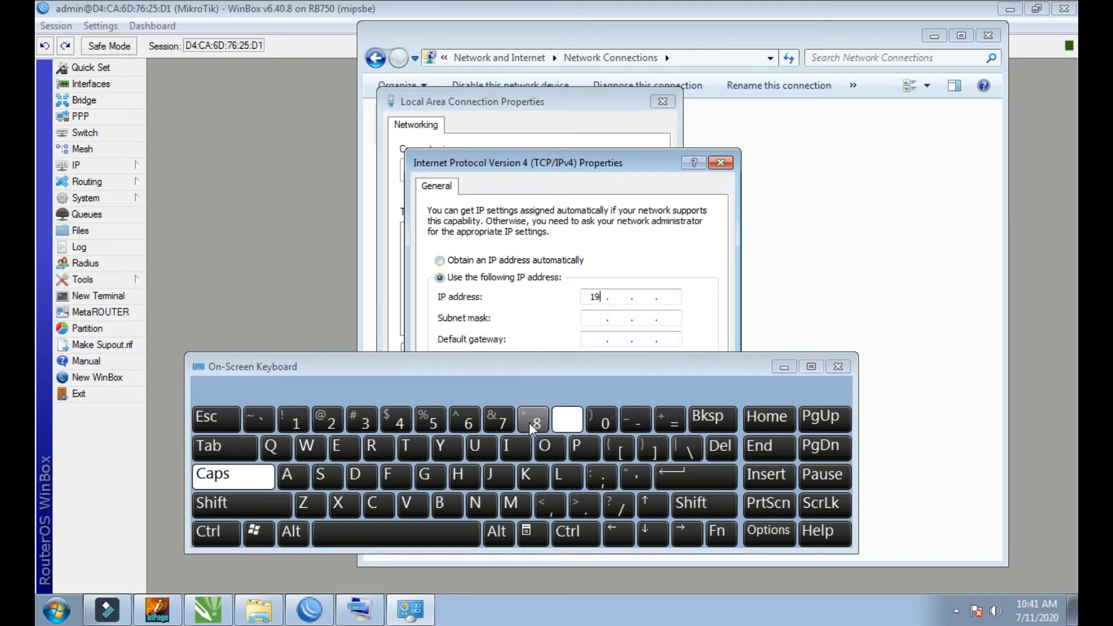
left_click(328, 420)
left_click_drag(565, 368, 645, 388)
left_click(374, 439)
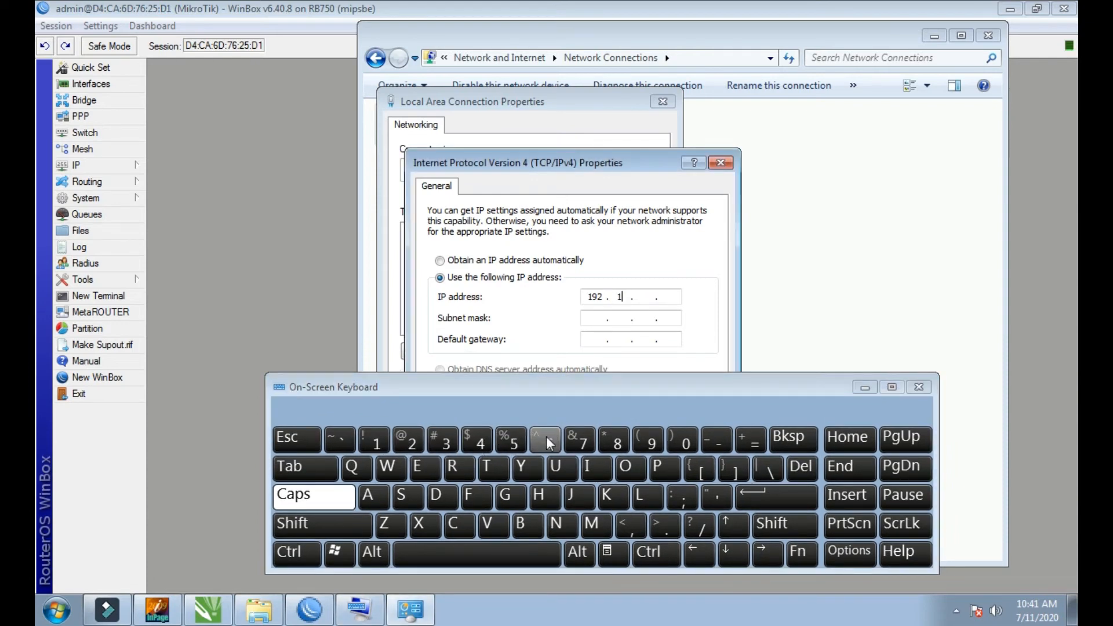
left_click(545, 439)
left_click(614, 439)
left_click(615, 439)
left_click(614, 439)
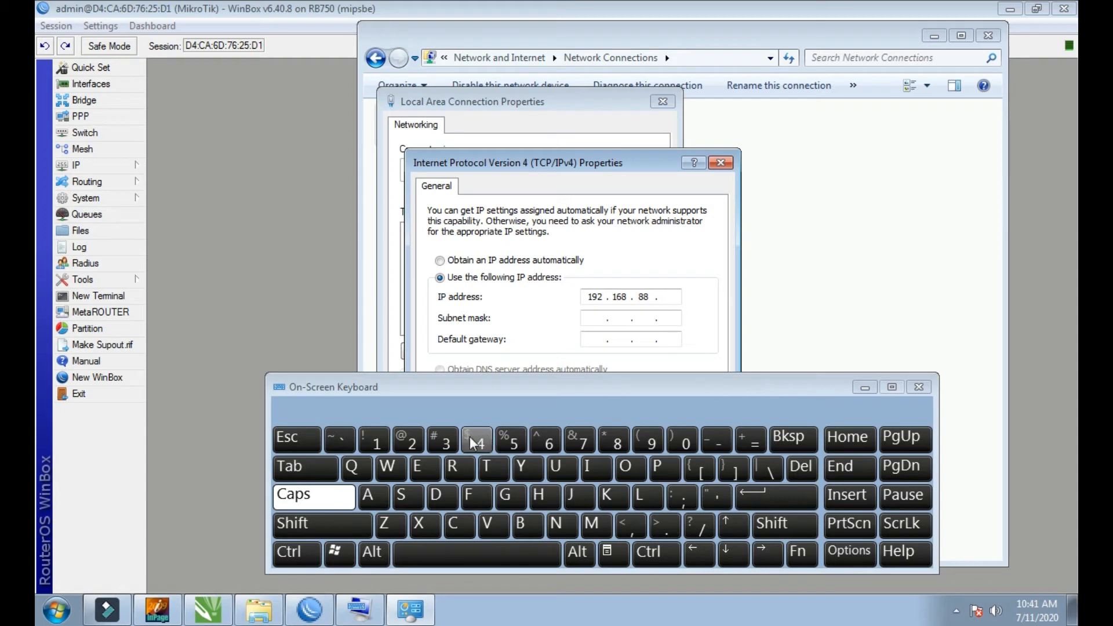
left_click(446, 439)
left_click(591, 320)
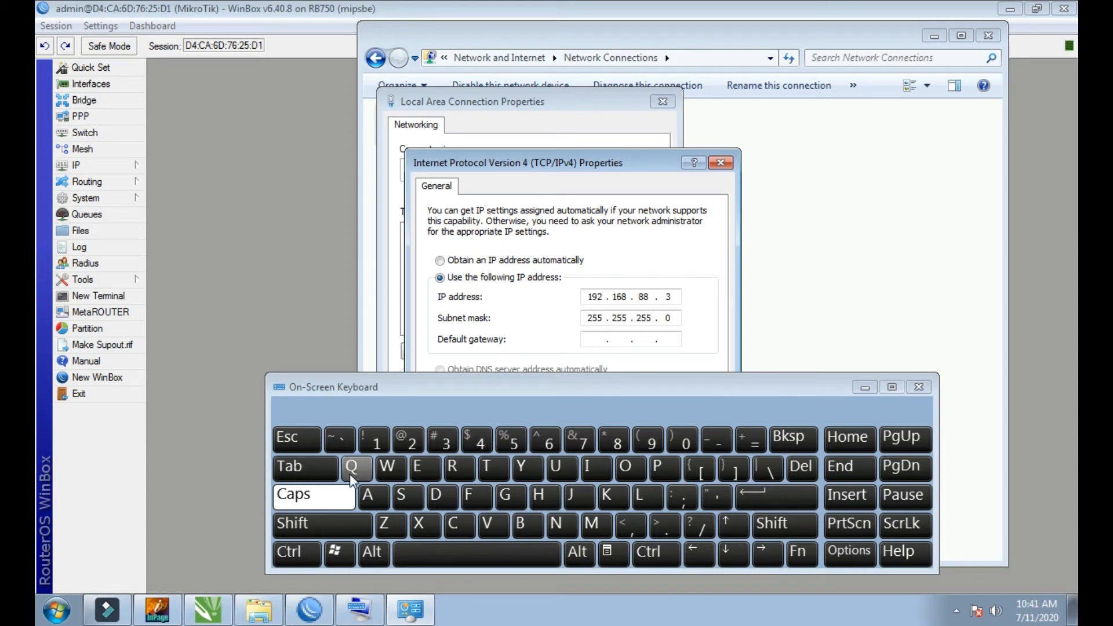
Step: Set the connection's default gateway to 192.168.88.1
left_click(374, 441)
left_click(649, 445)
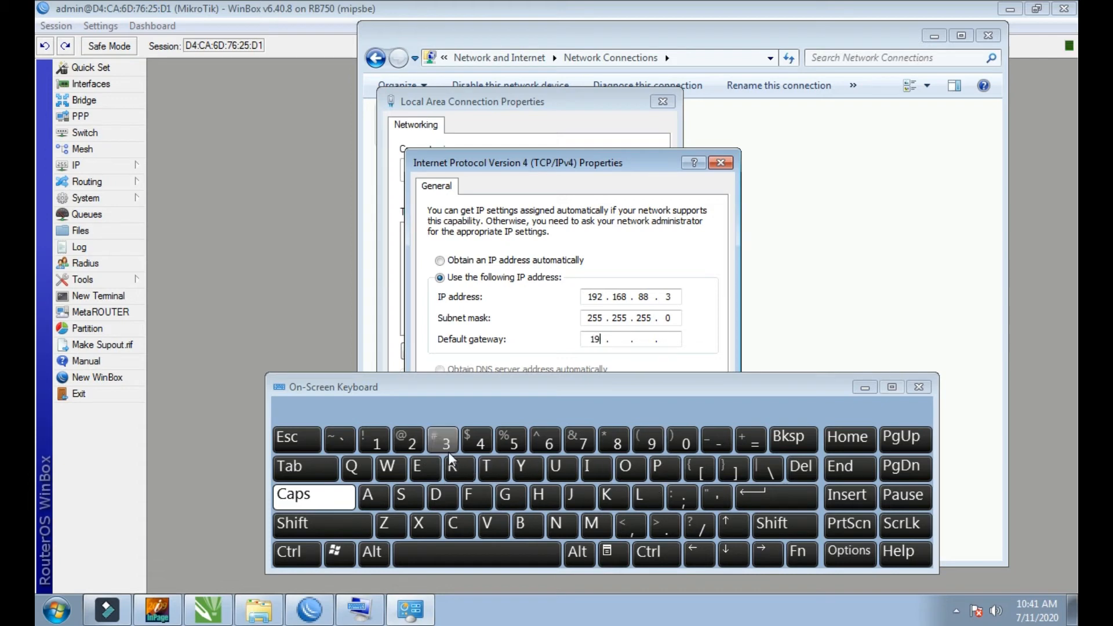
left_click(410, 442)
left_click(375, 442)
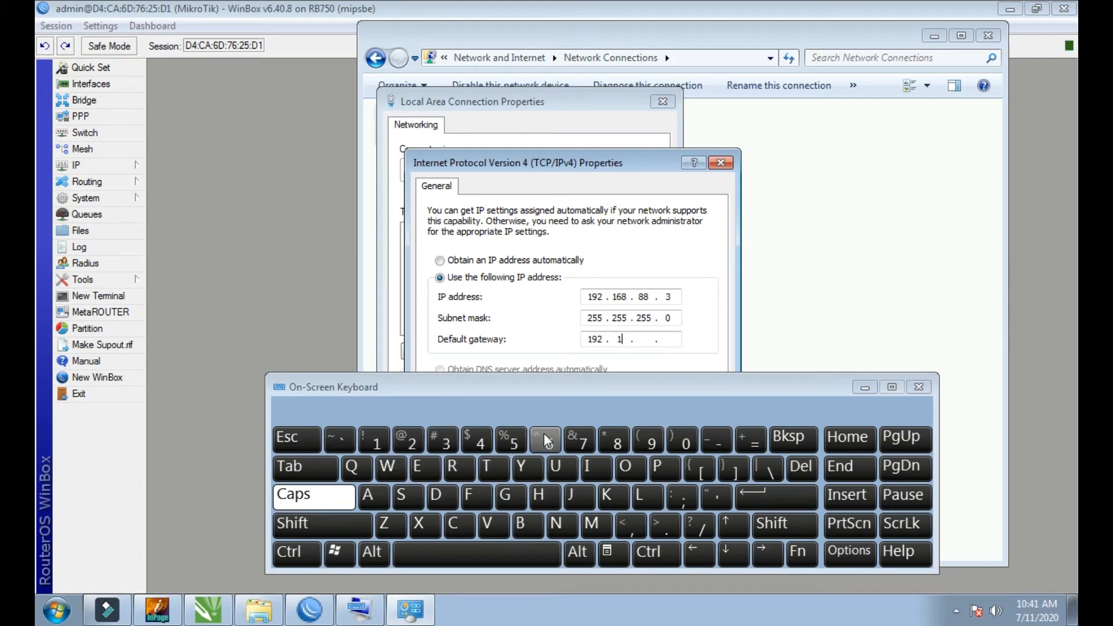
left_click(546, 441)
left_click(615, 442)
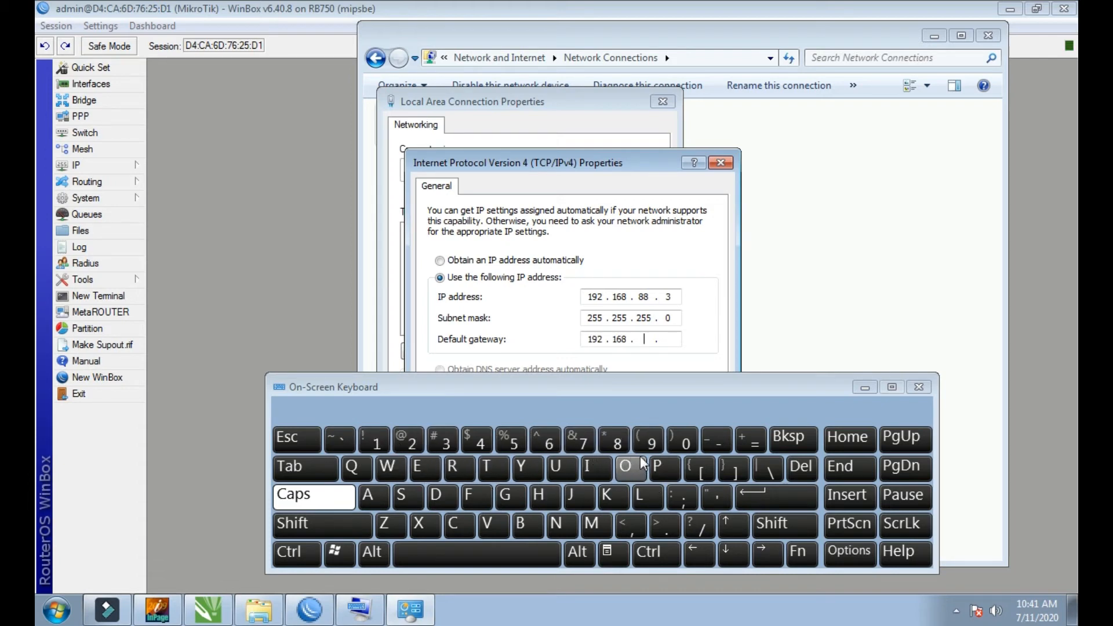
left_click(615, 442)
left_click(614, 442)
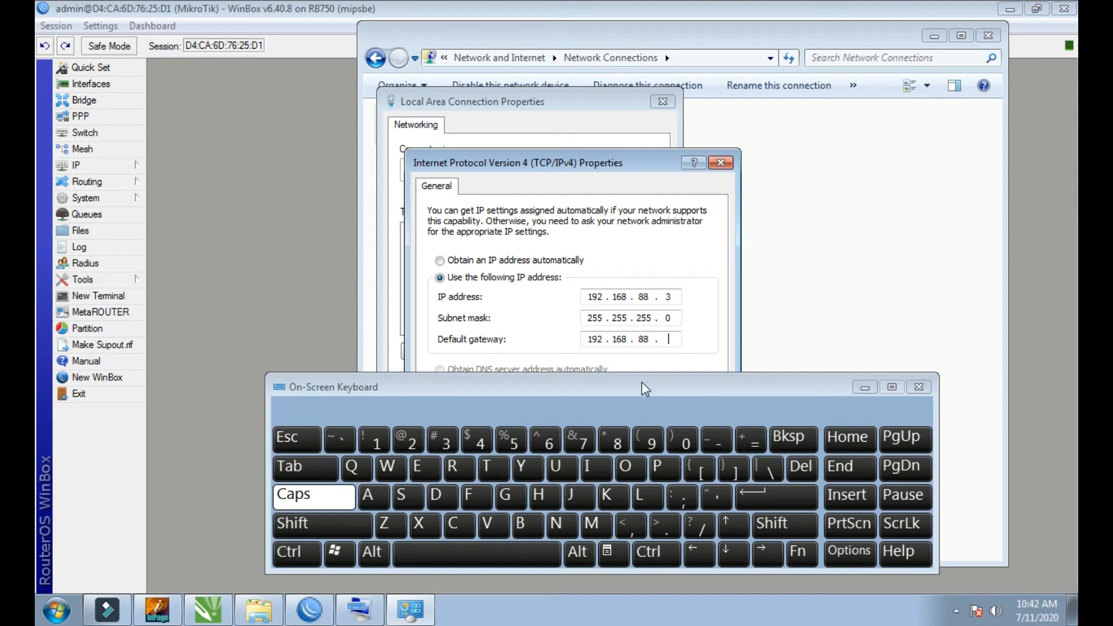
left_click(375, 442)
Step: Uncover the DNS fields and set the preferred DNS server to 192.168.88.1
left_click_drag(716, 382, 712, 500)
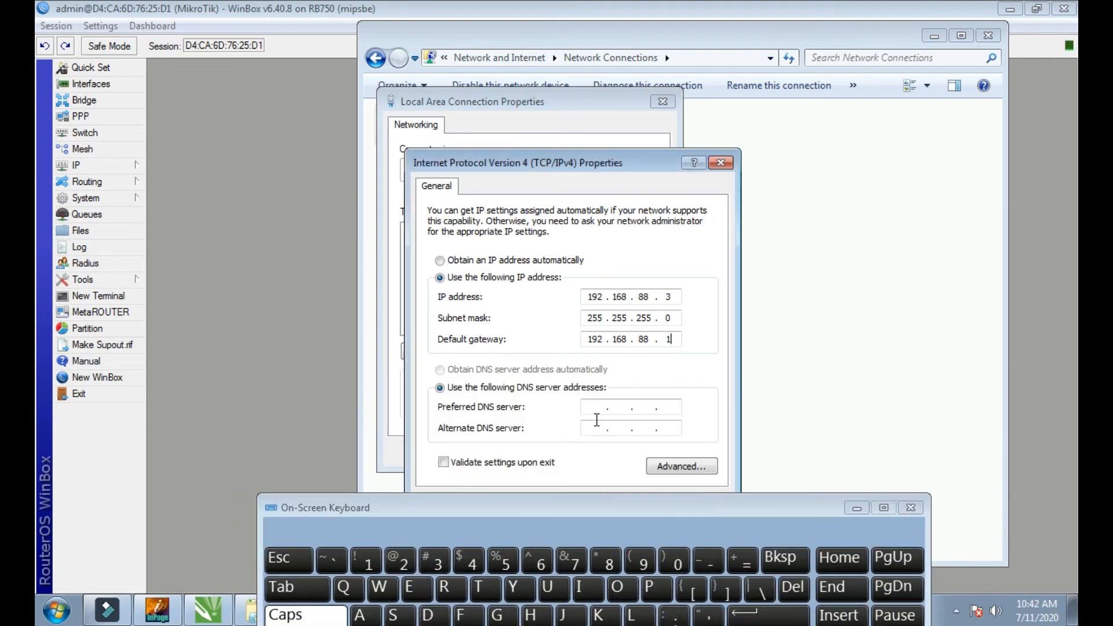
left_click_drag(496, 506, 558, 446)
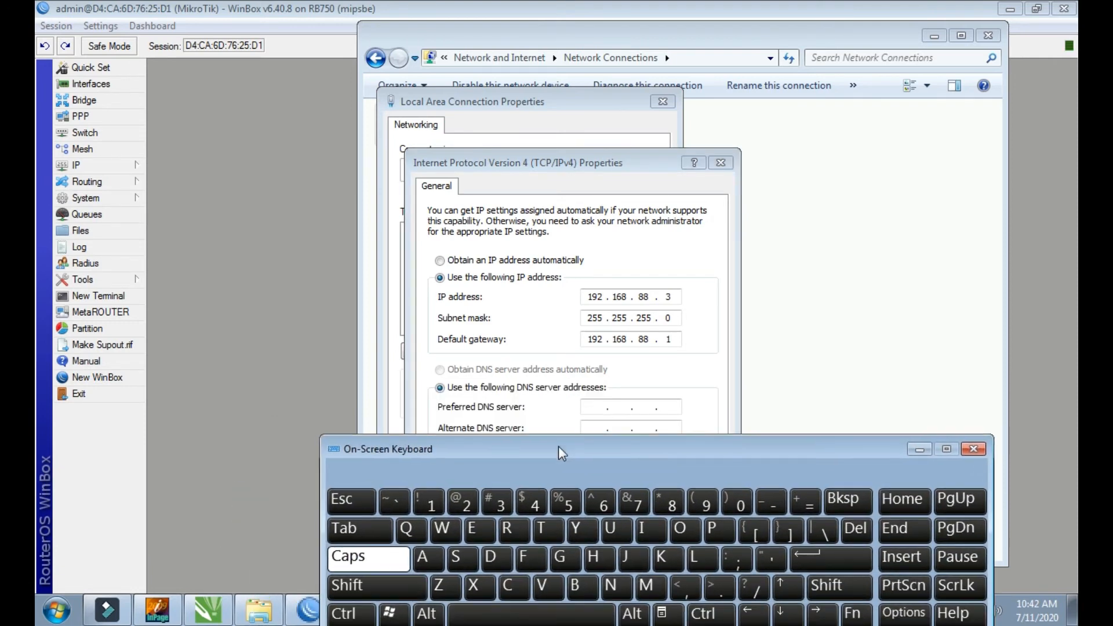
left_click(433, 508)
left_click(705, 510)
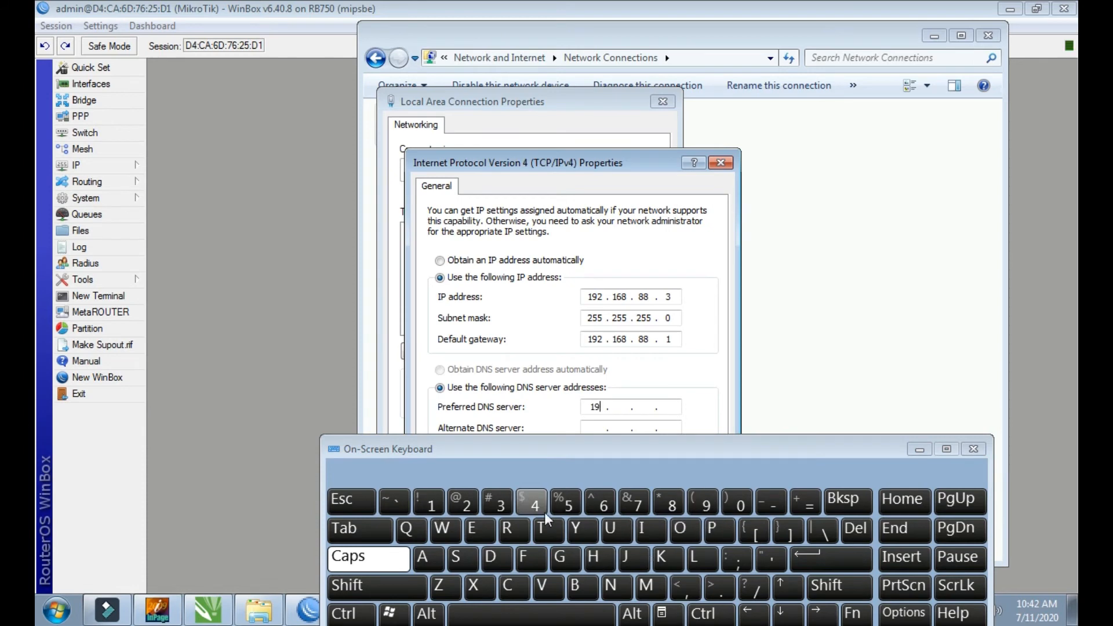
left_click(473, 503)
left_click(431, 503)
left_click(603, 502)
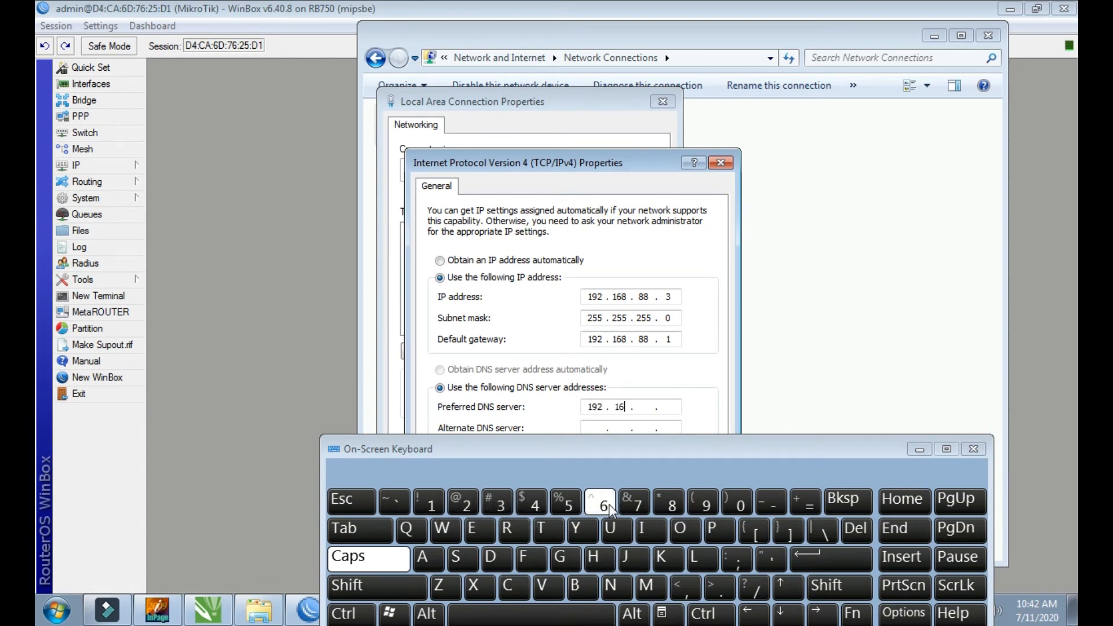
left_click(679, 505)
left_click(679, 506)
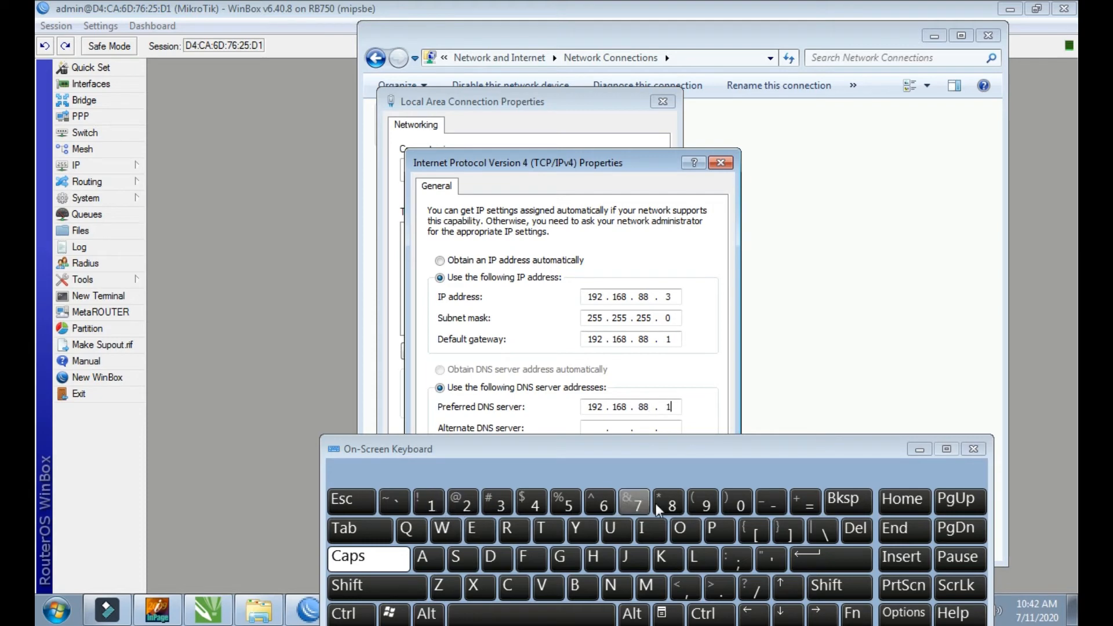
Step: Put the on-screen keyboard away, save the IPv4 settings and close the connection's properties and the Network Connections window
left_click(918, 450)
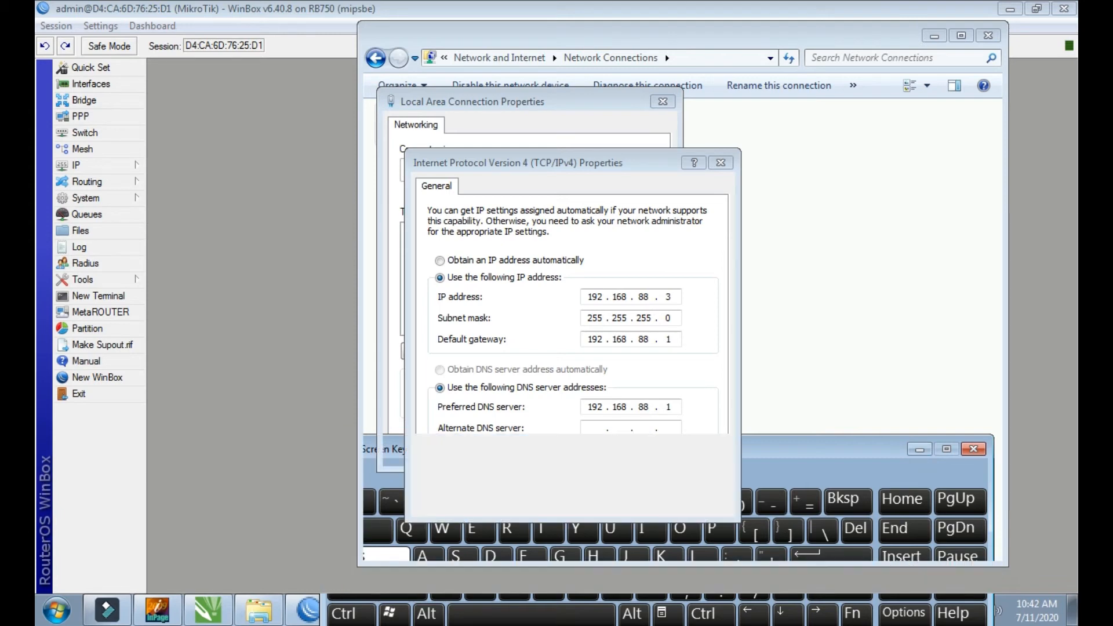
left_click(633, 508)
left_click(586, 457)
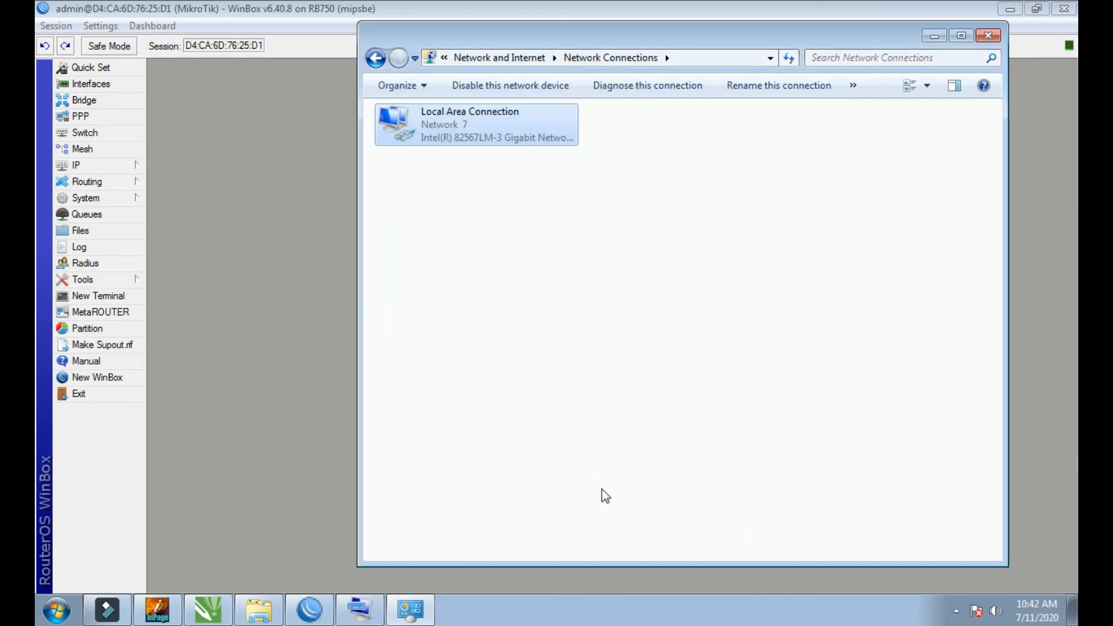
left_click(988, 37)
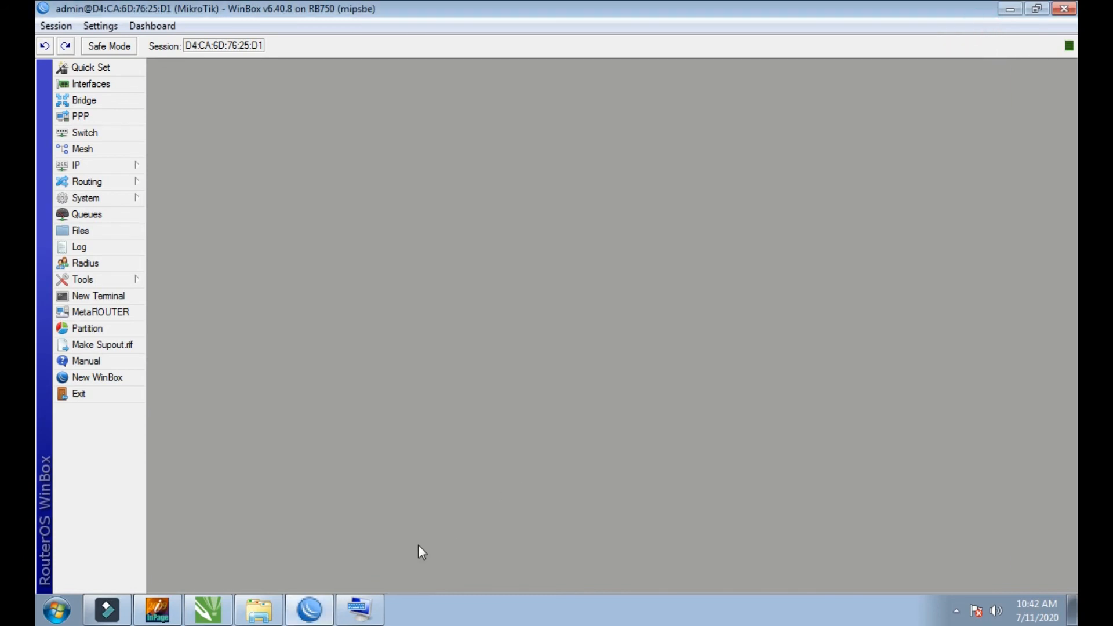
Step: Minimise WinBox to the desktop, switch to Google Chrome and load youtube.com to test the internet connection
left_click(957, 610)
left_click(957, 611)
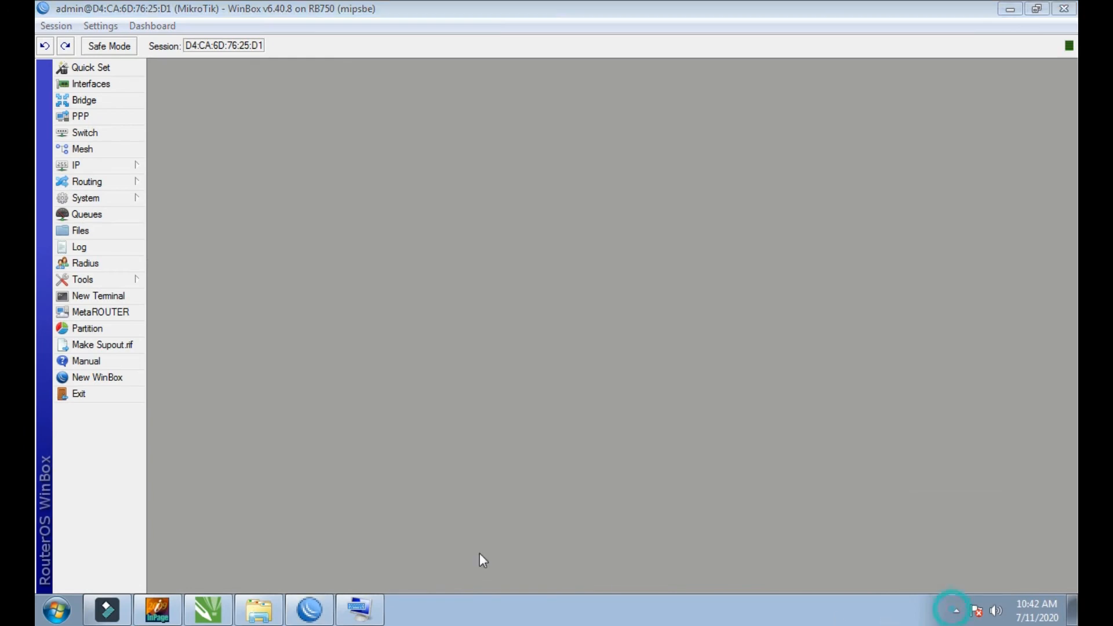
left_click(1010, 9)
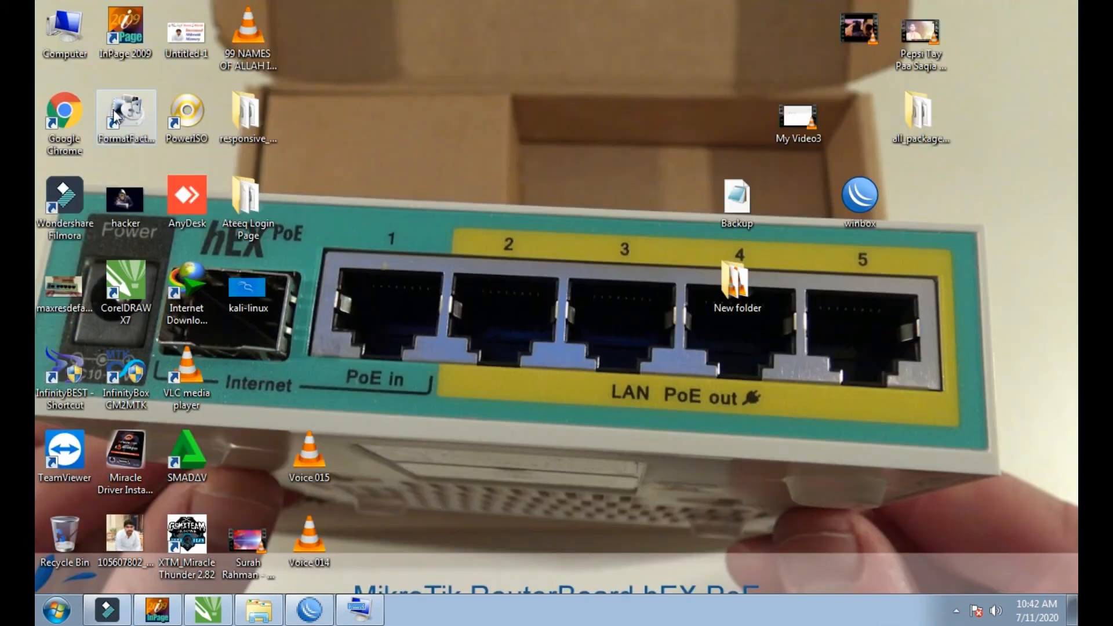
double_click(80, 115)
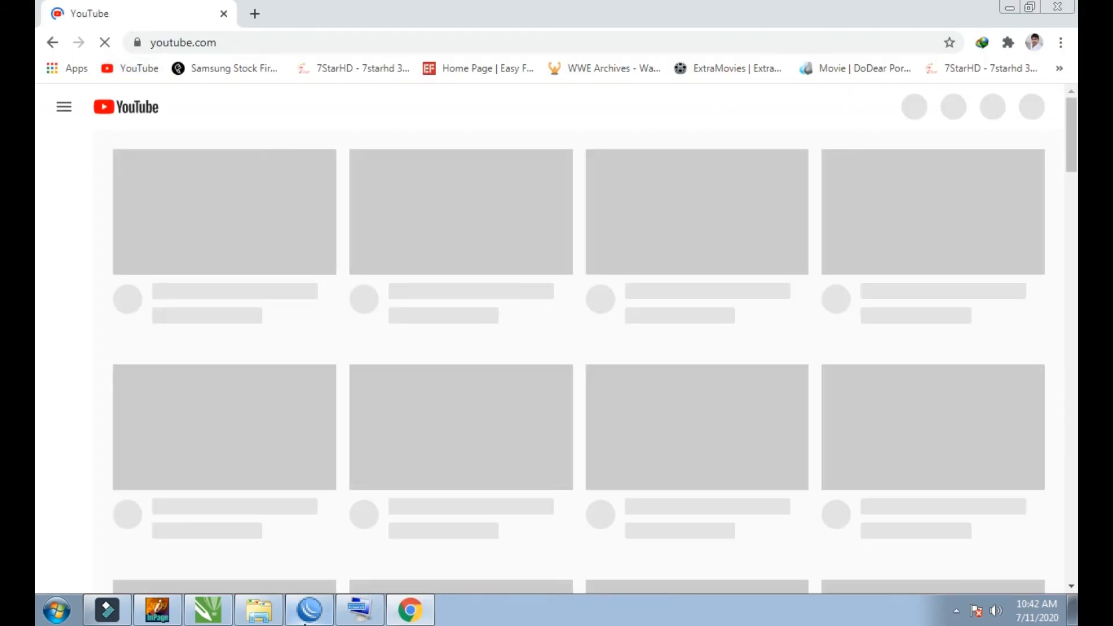
Step: Switch to WinBox and check the client's 2M simple queue in the Queue List
left_click(310, 619)
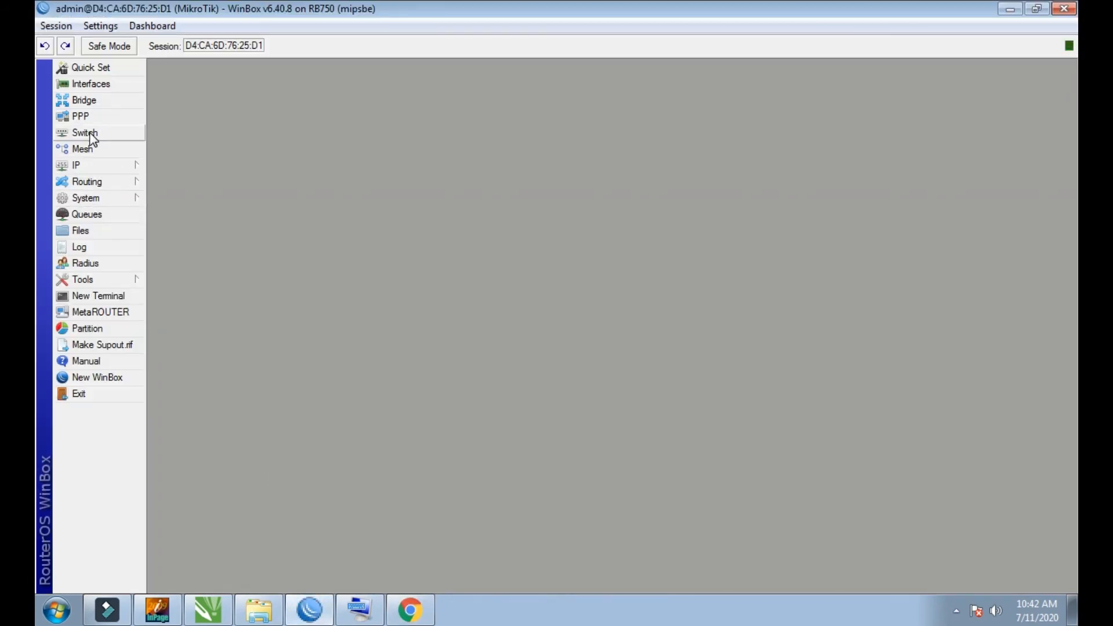
left_click(88, 215)
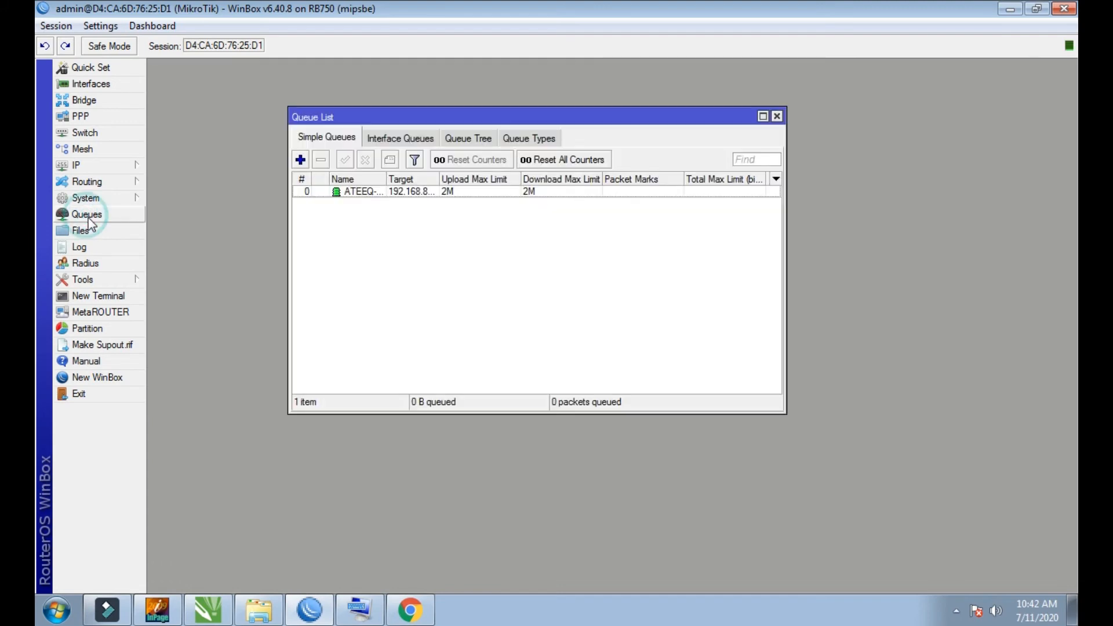
left_click(361, 193)
left_click(360, 193)
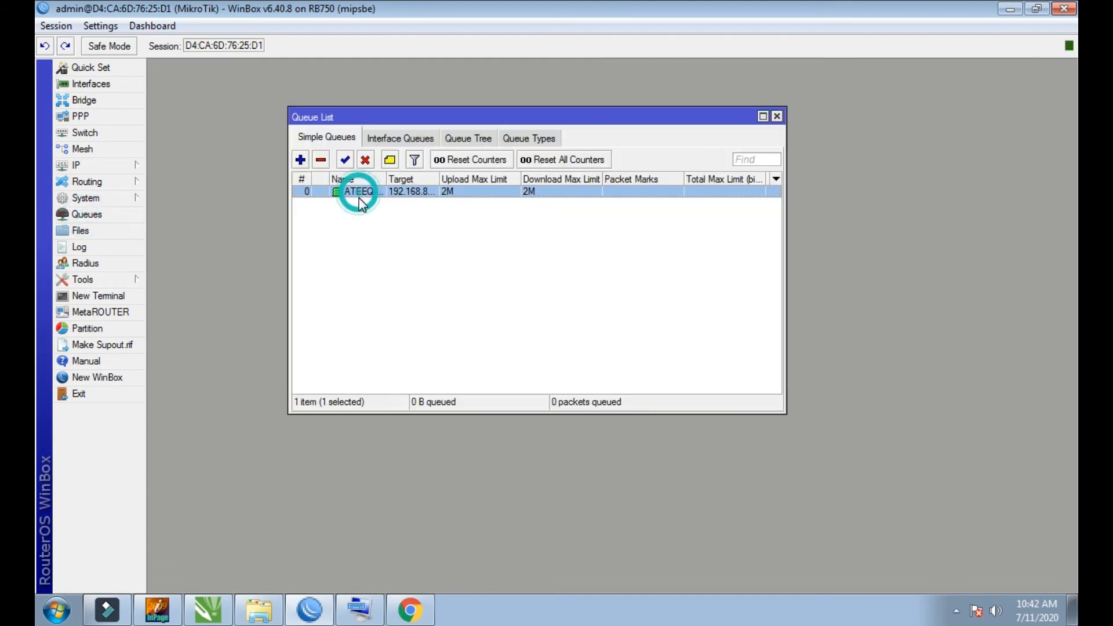
left_click(359, 265)
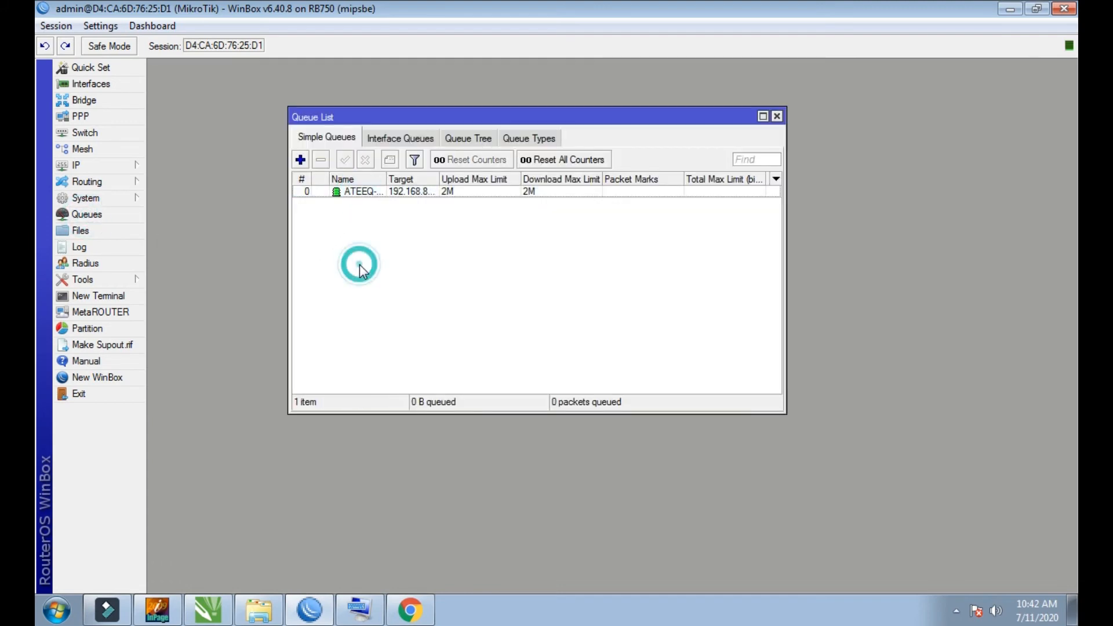
Step: Return to Chrome, search YouTube for movies and open the Mr. Majnu (2020) full movie video
left_click(405, 617)
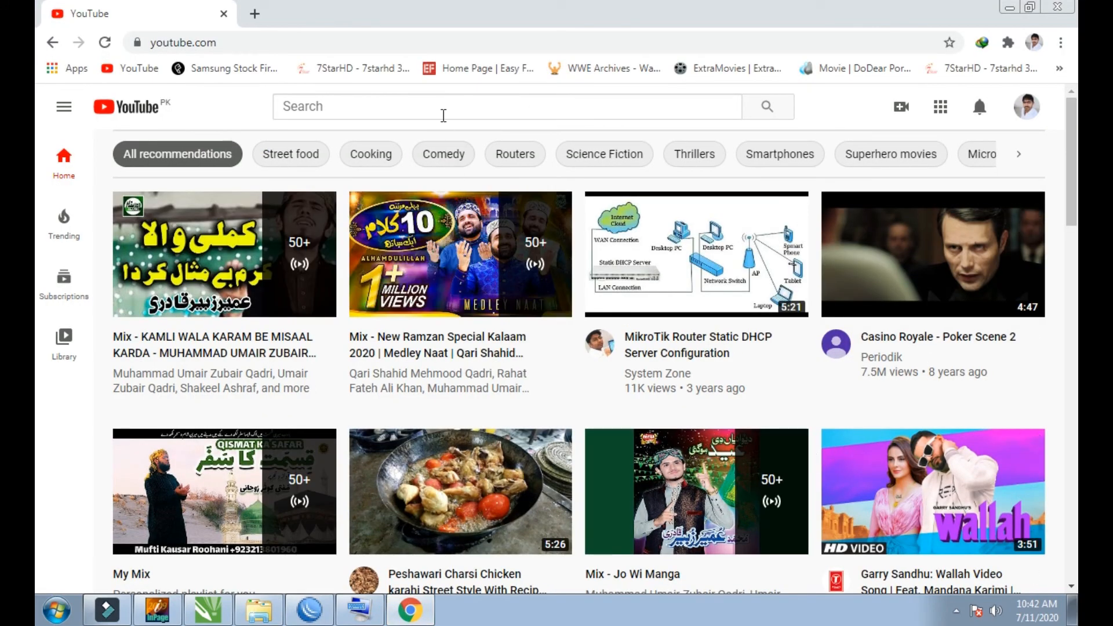
left_click(442, 114)
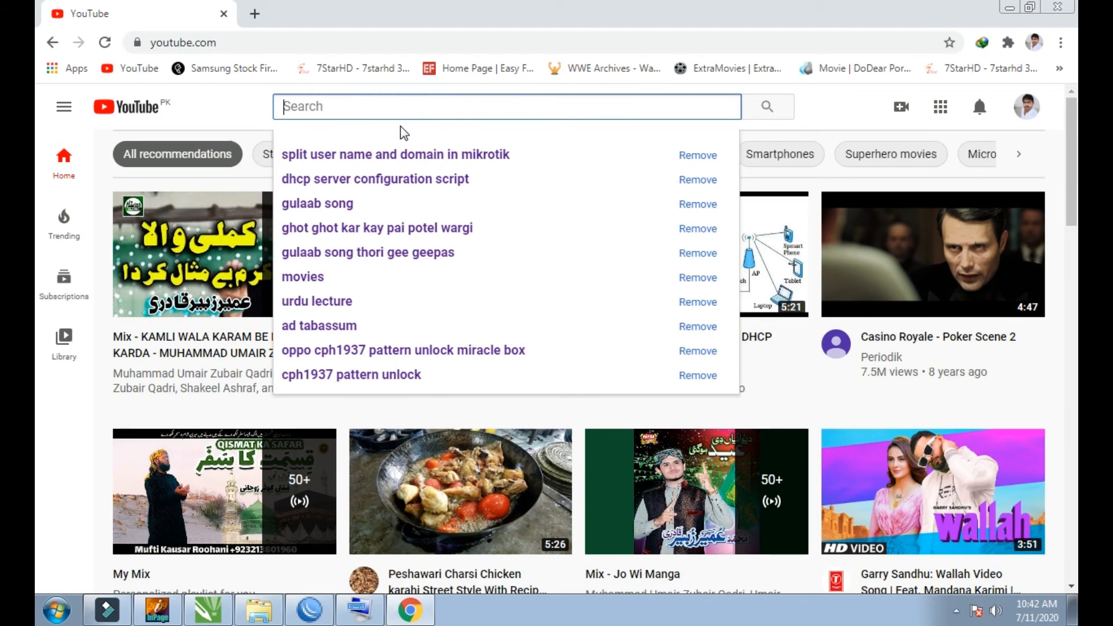
left_click(313, 279)
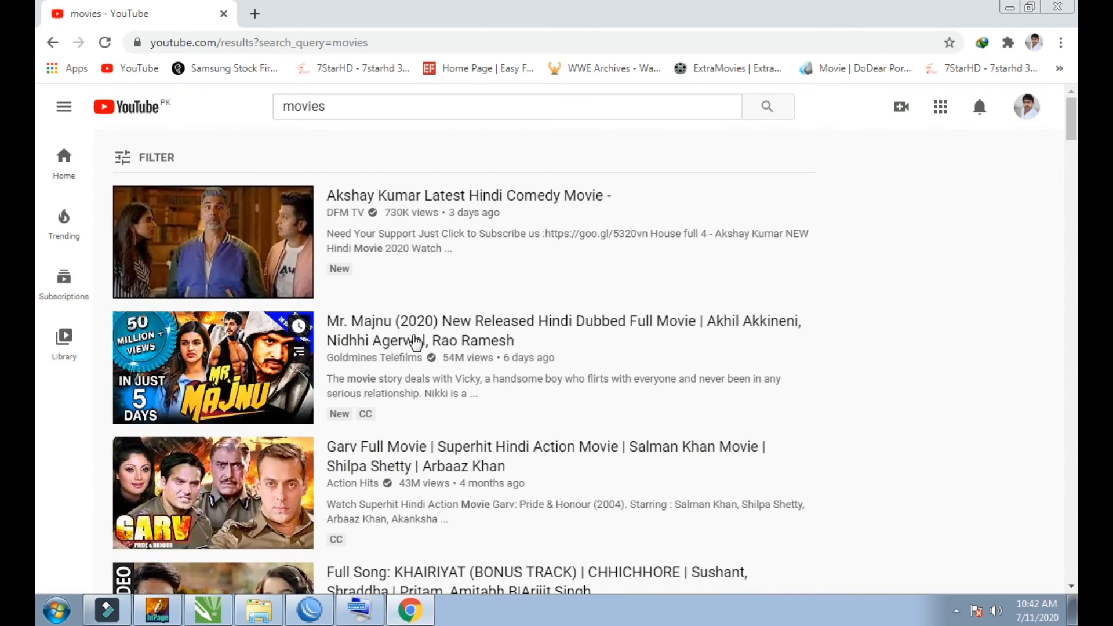
left_click(410, 329)
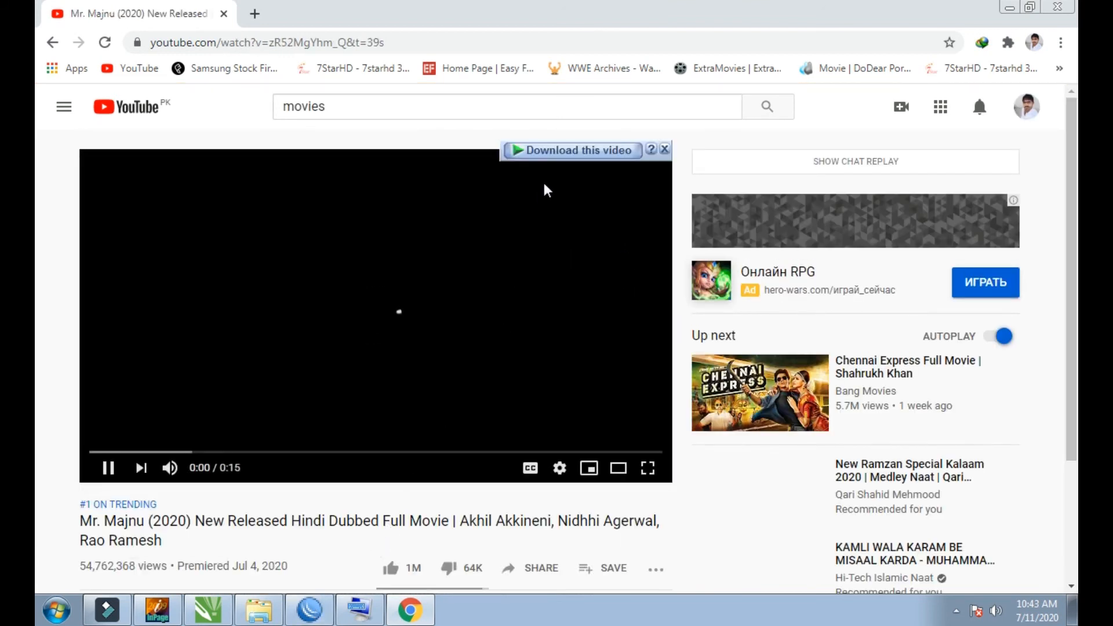
Step: Download the Mr. Majnu video, watch the client's queue in WinBox beside the download progress window, and cancel the download
left_click(558, 151)
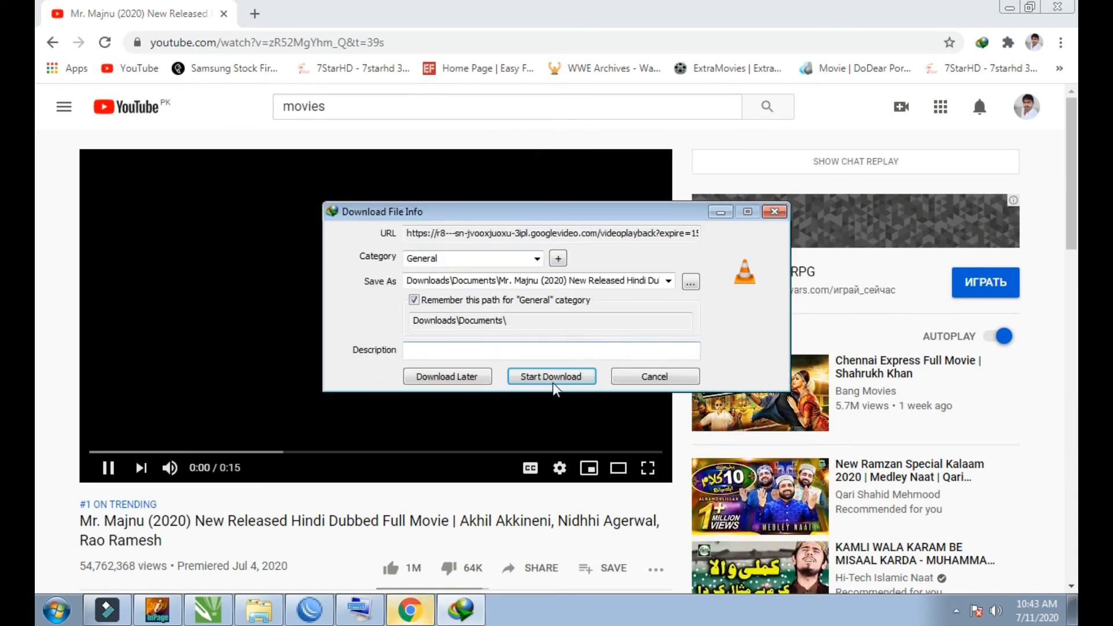
left_click(551, 378)
left_click(1060, 7)
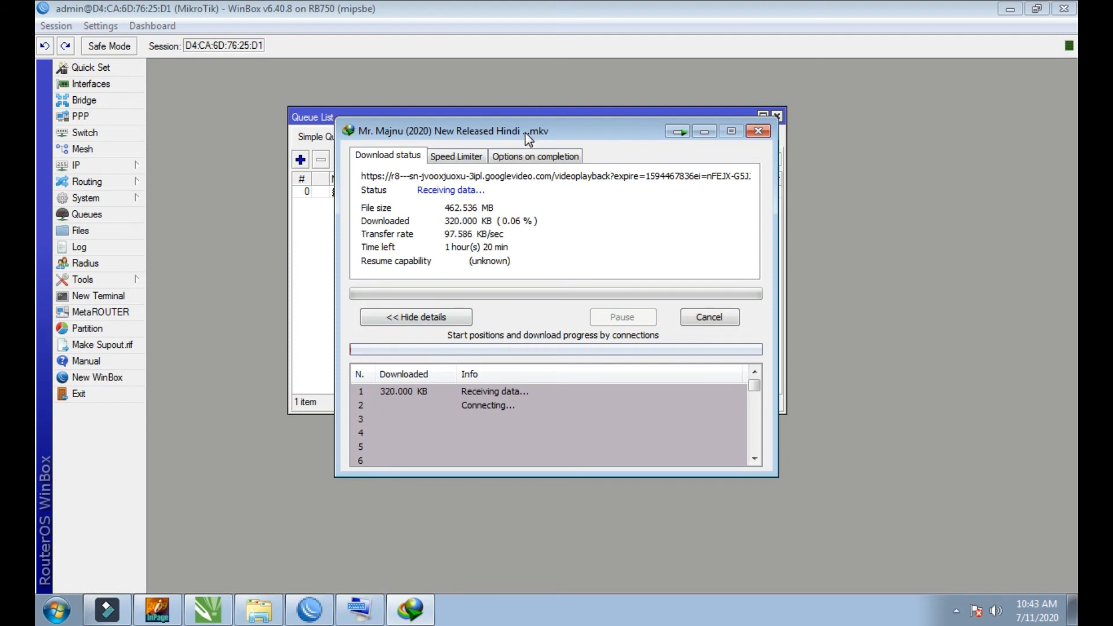
left_click_drag(529, 131, 475, 238)
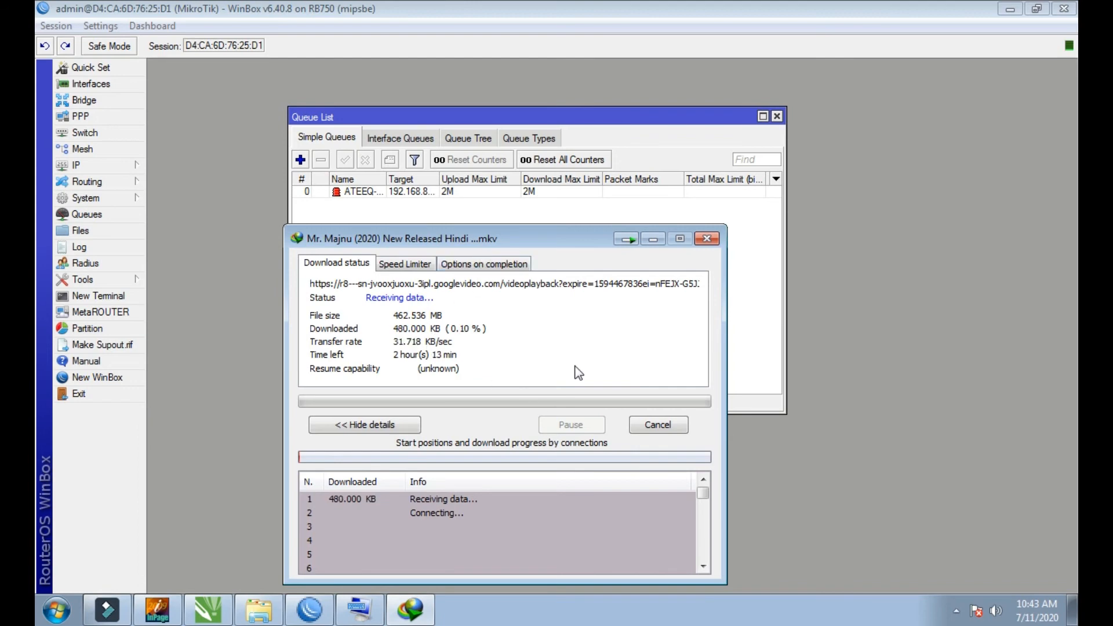
left_click(650, 425)
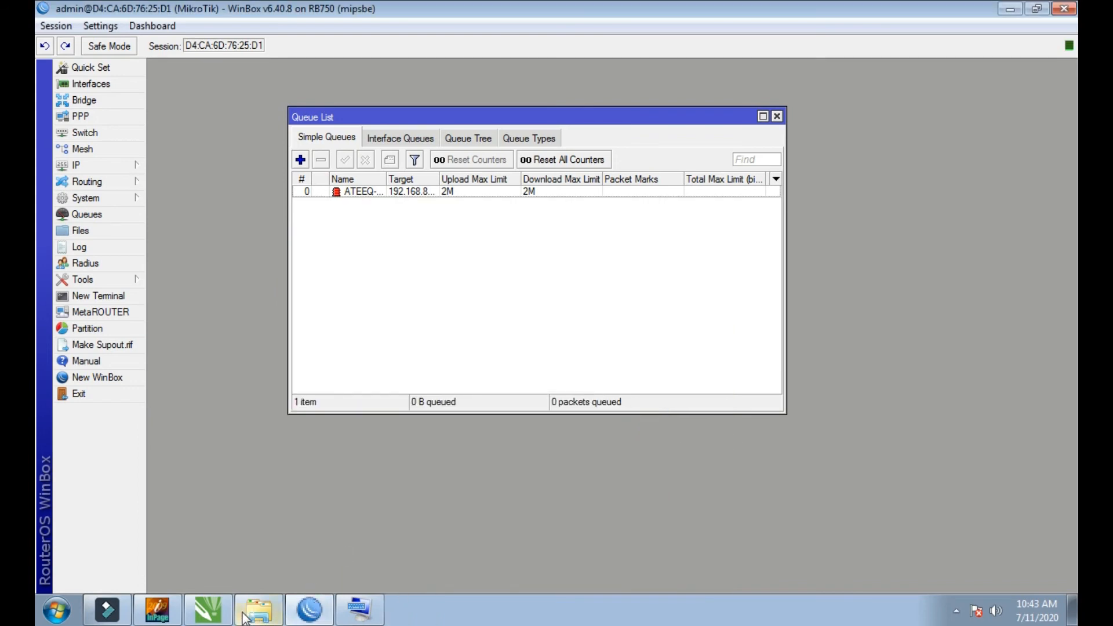
Step: Minimise WinBox, reopen Google Chrome and search Google for speed test using the on-screen keyboard
left_click(1009, 8)
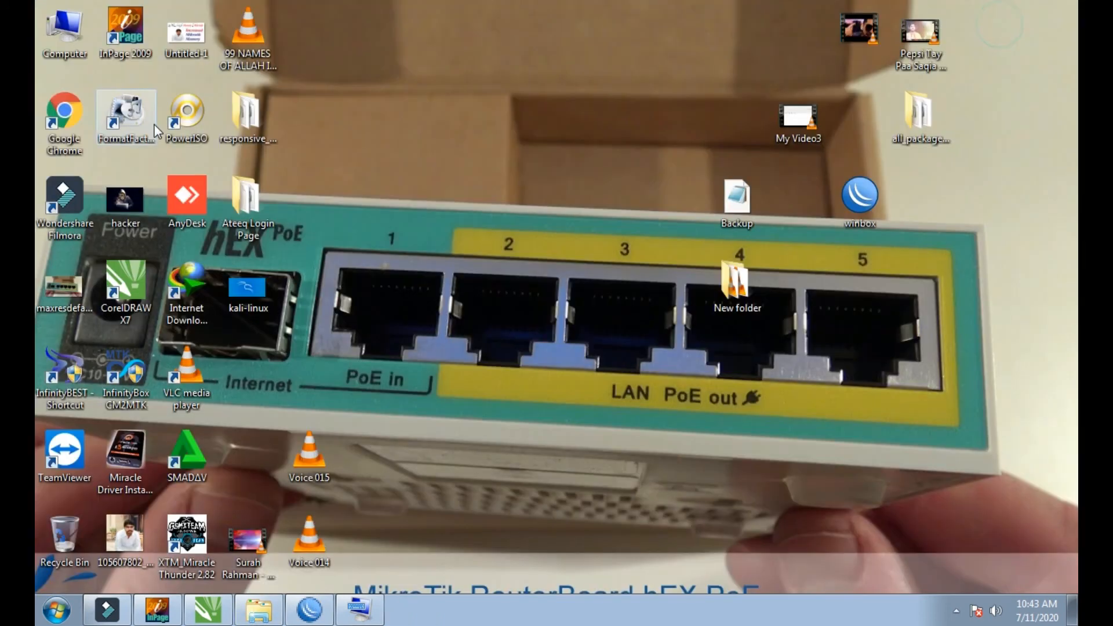
double_click(64, 128)
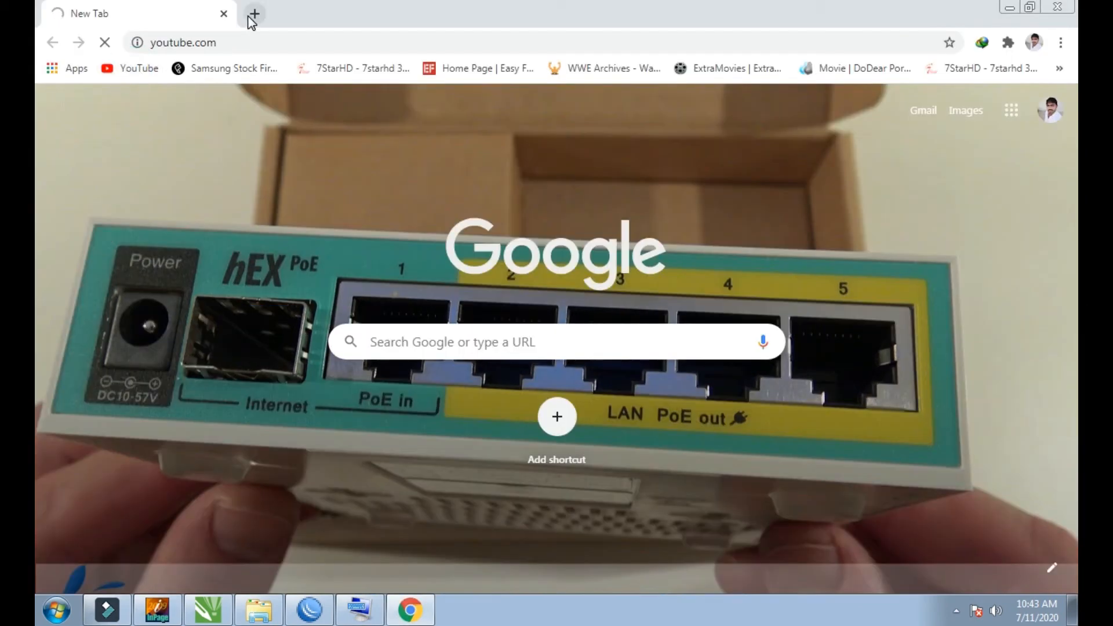
left_click(222, 14)
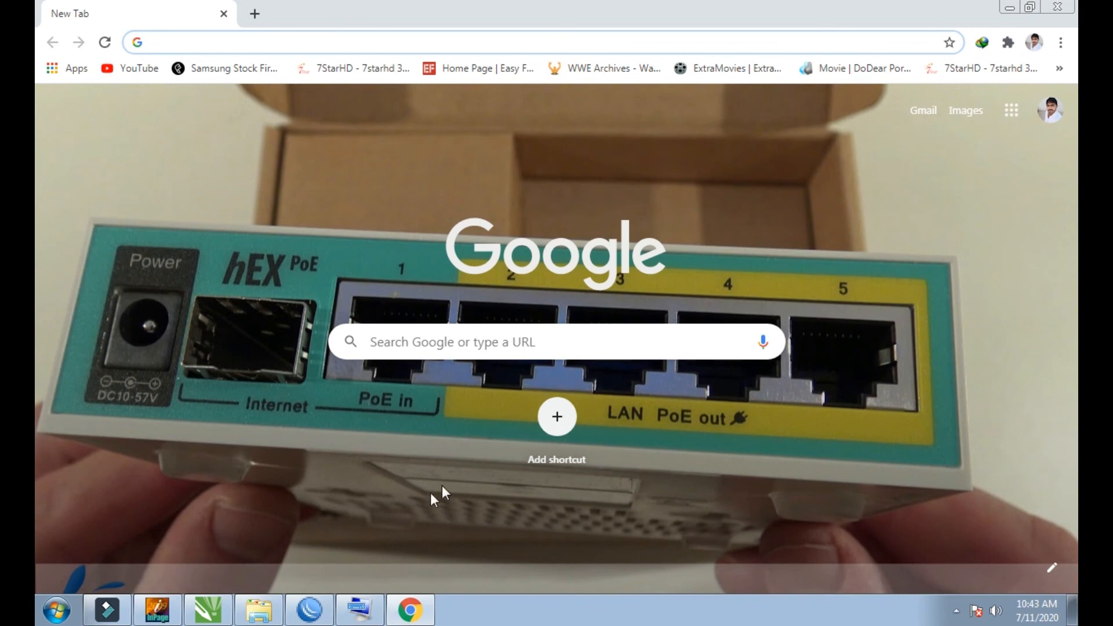
left_click(359, 609)
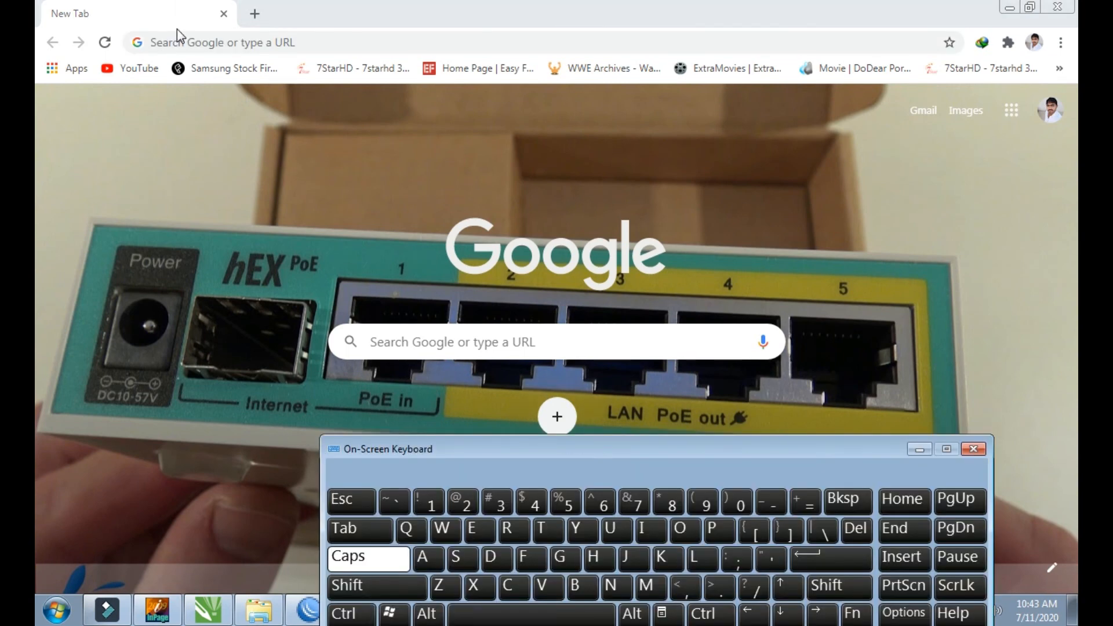
left_click(177, 42)
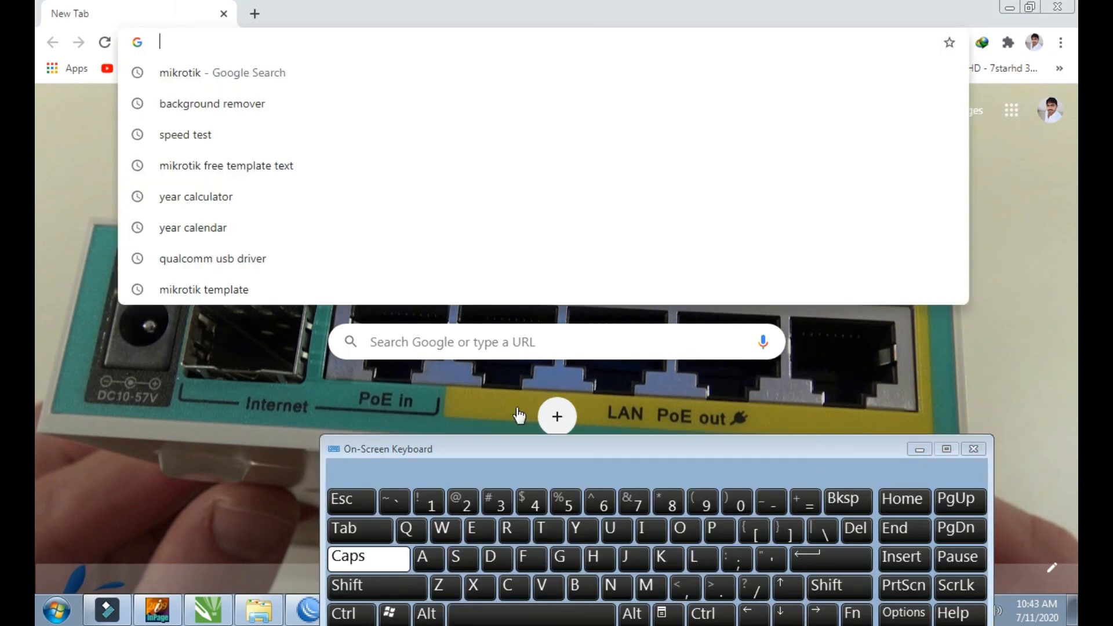
left_click(458, 566)
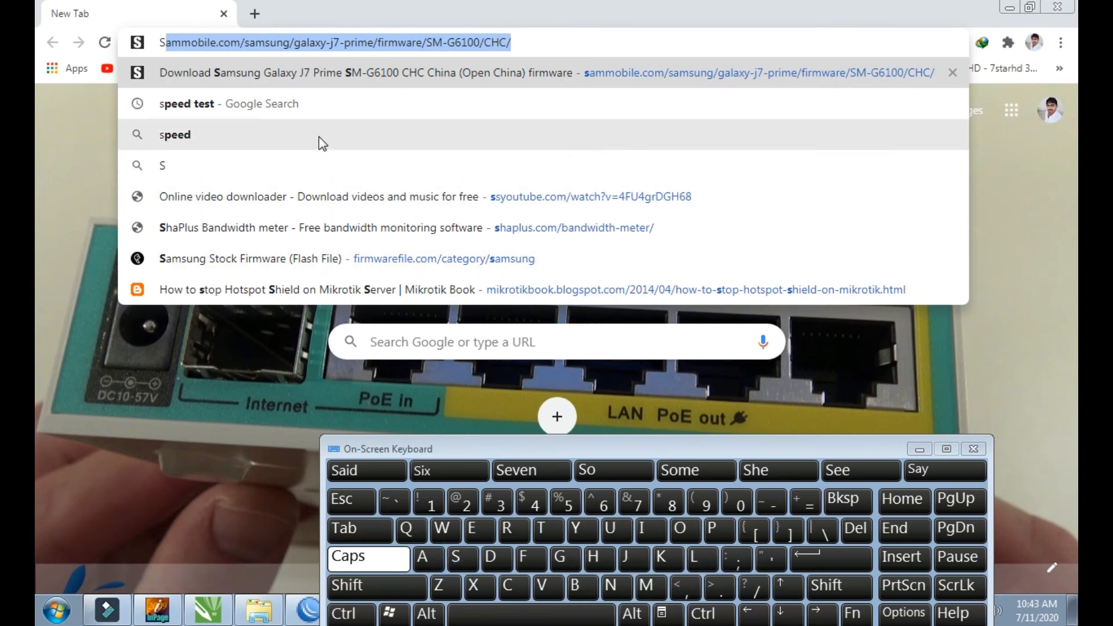
left_click(261, 99)
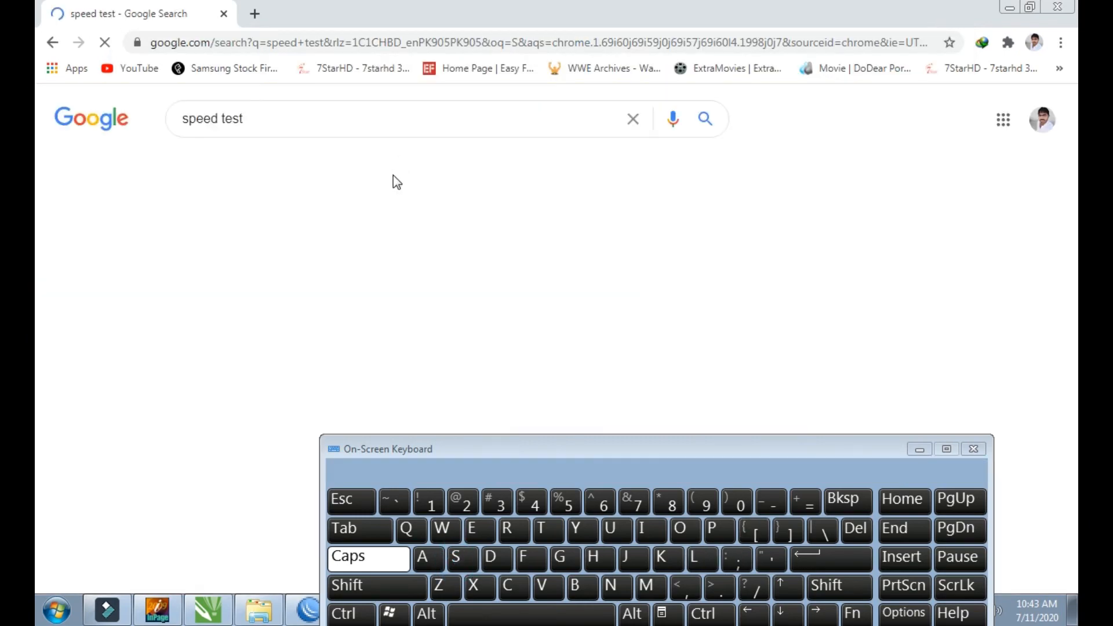
Step: Run the Fast.com internet speed test from the search results and put the on-screen keyboard away
scroll(288, 383, "down", 4)
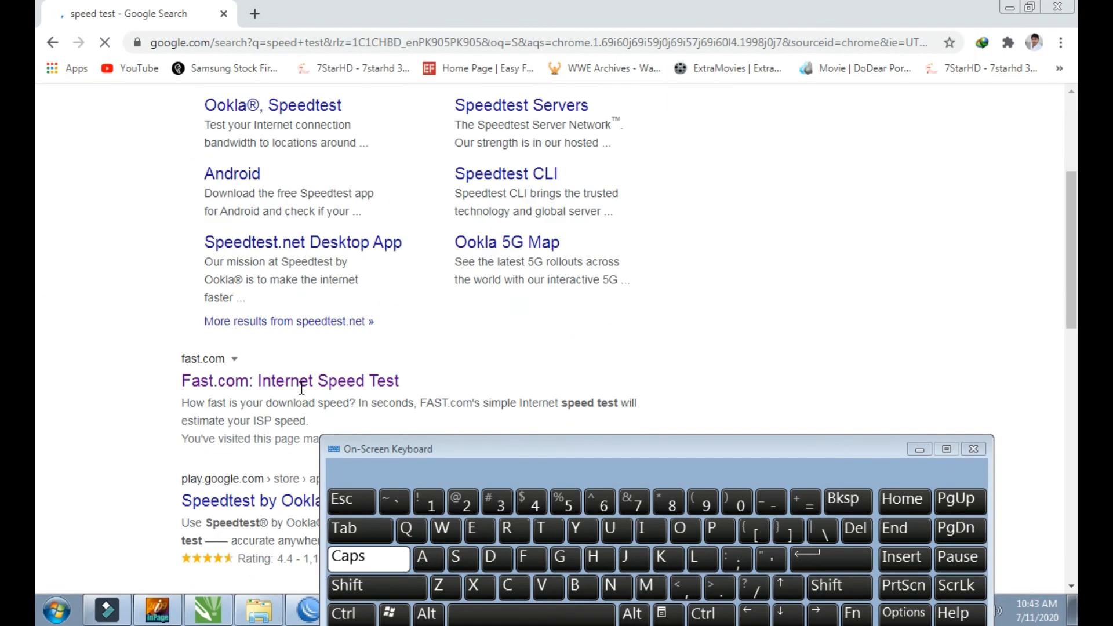
left_click(304, 380)
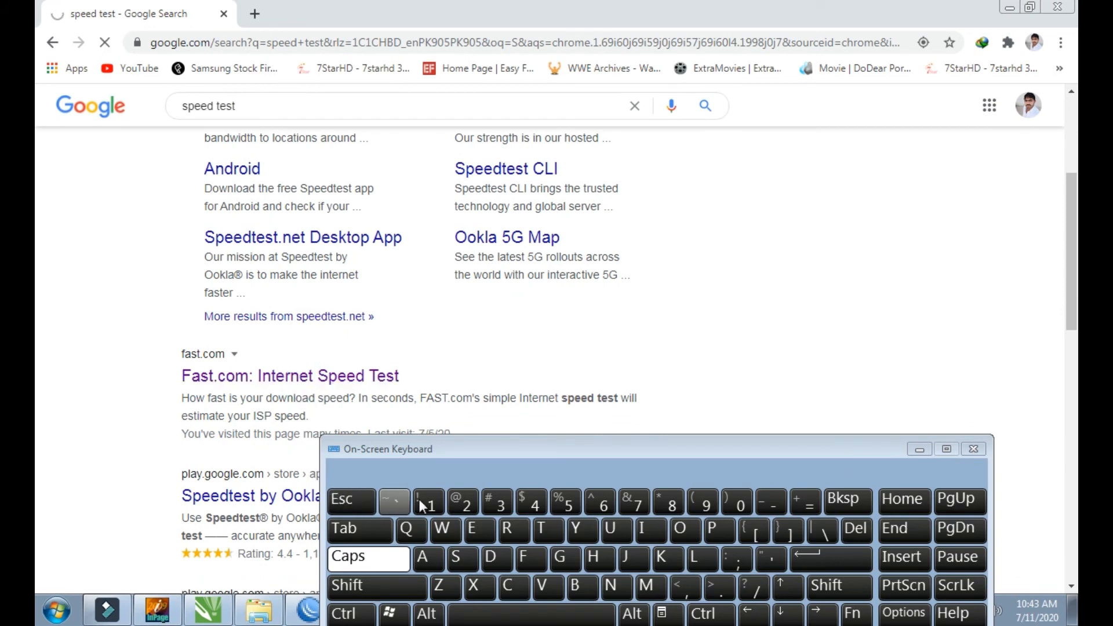
left_click(920, 451)
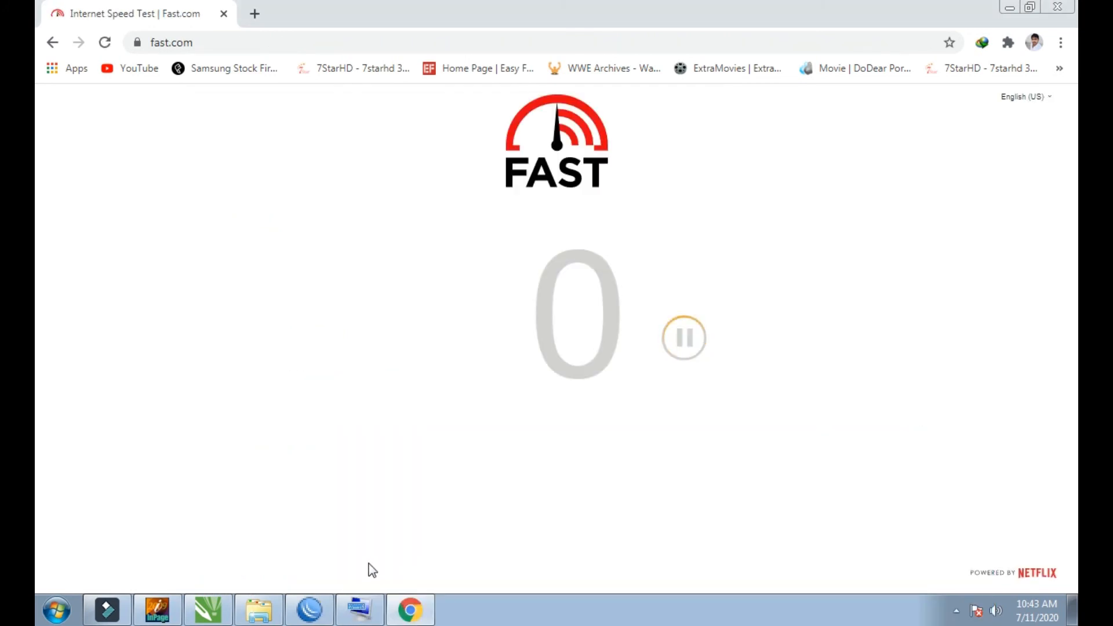
Step: Place a reduced WinBox window beside the running Fast.com test and watch the client's queue in the Queue List
left_click(310, 610)
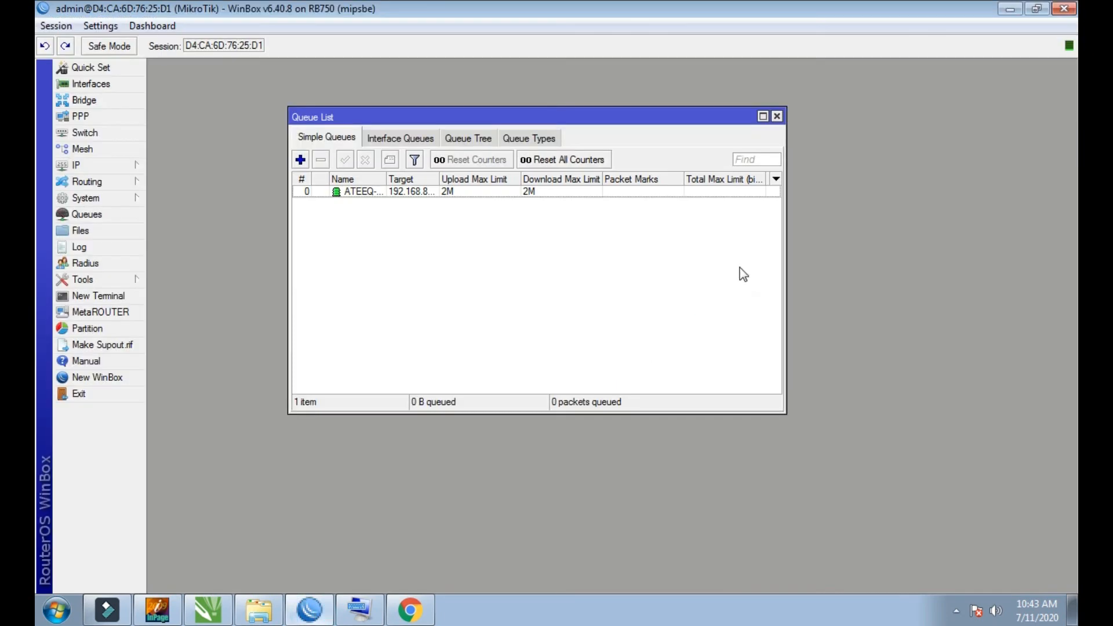
left_click(1036, 9)
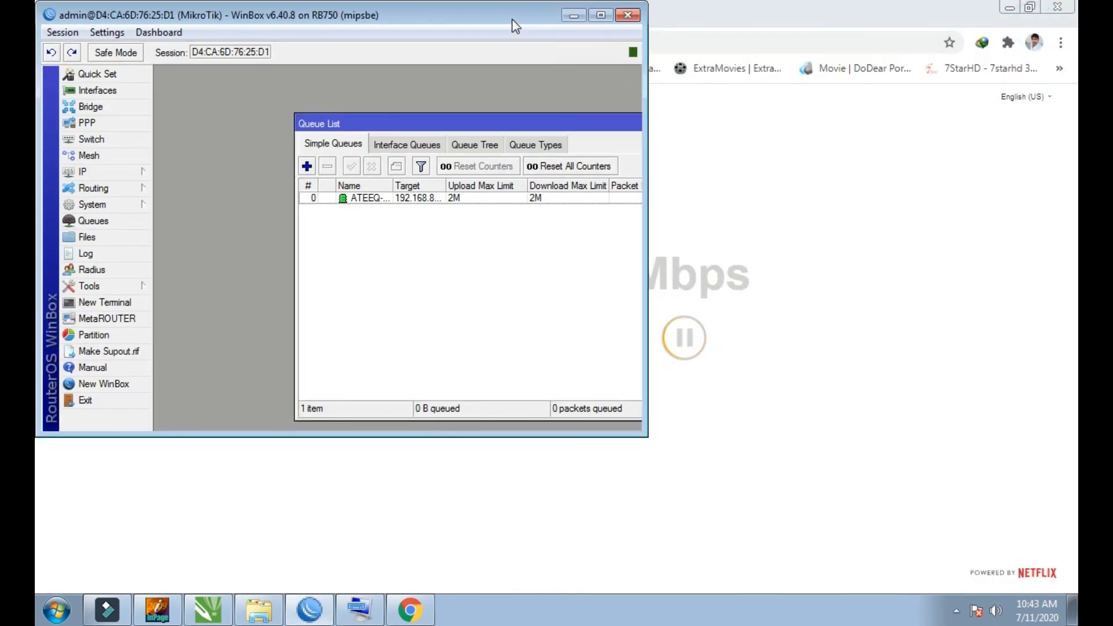
left_click_drag(512, 19, 281, 67)
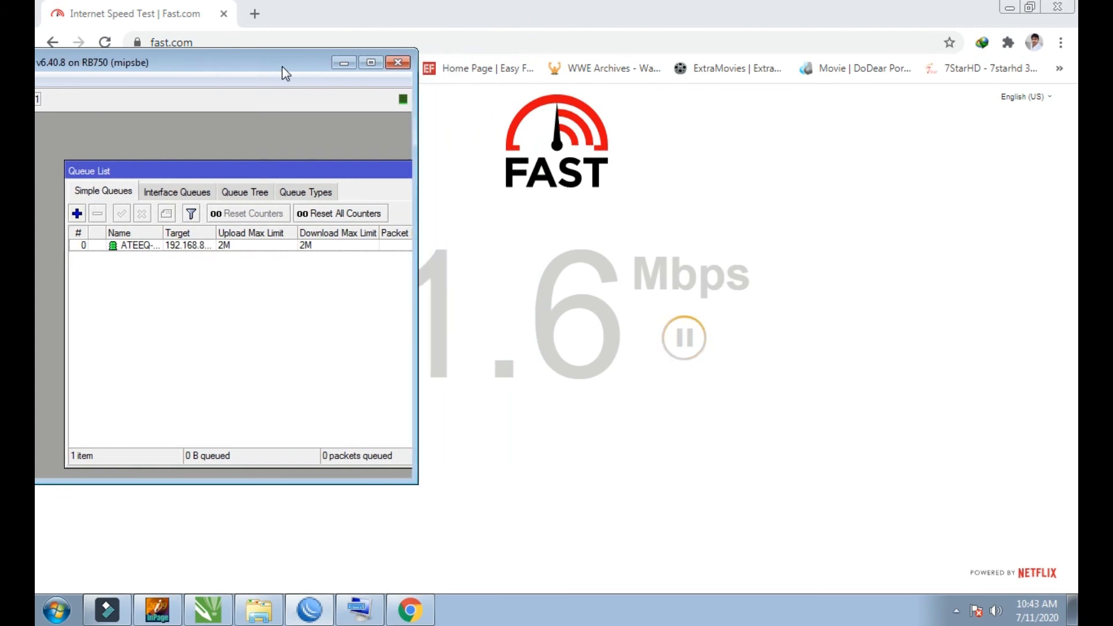
left_click(196, 249)
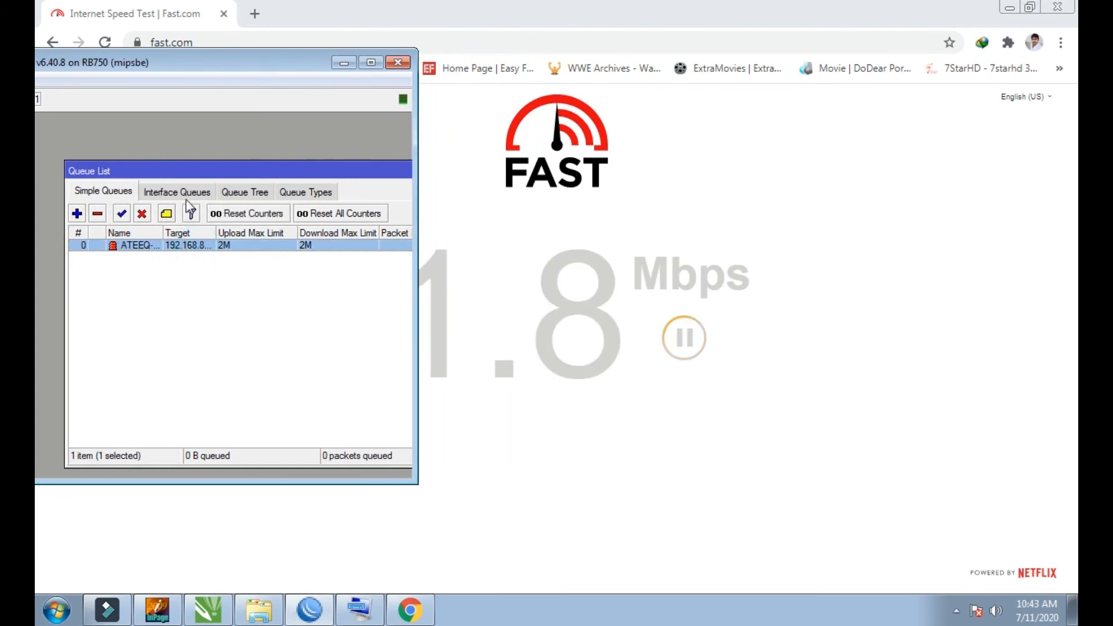
left_click_drag(195, 176, 167, 162)
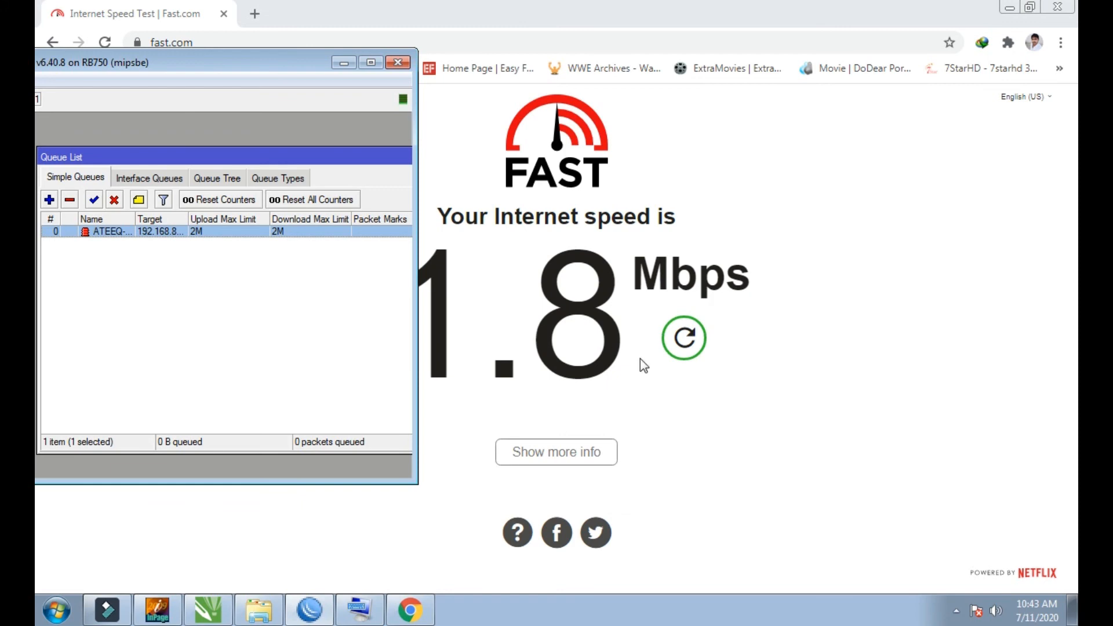
left_click_drag(272, 159, 302, 143)
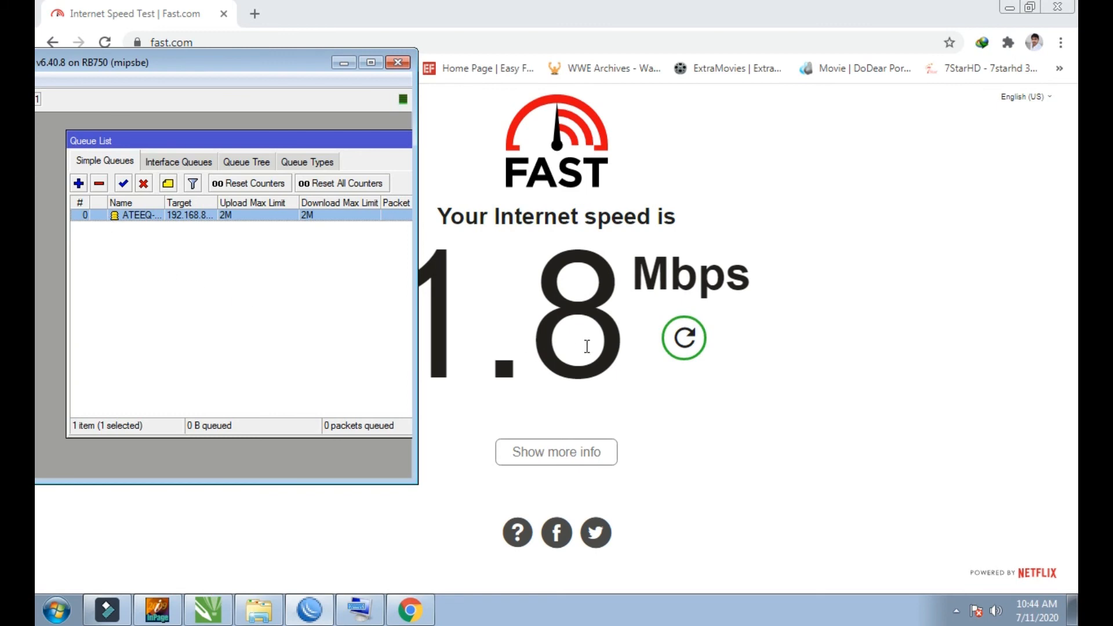
Step: Reload Fast.com to repeat the speed test and bring WinBox back in front to compare it with the client's queue
left_click(107, 42)
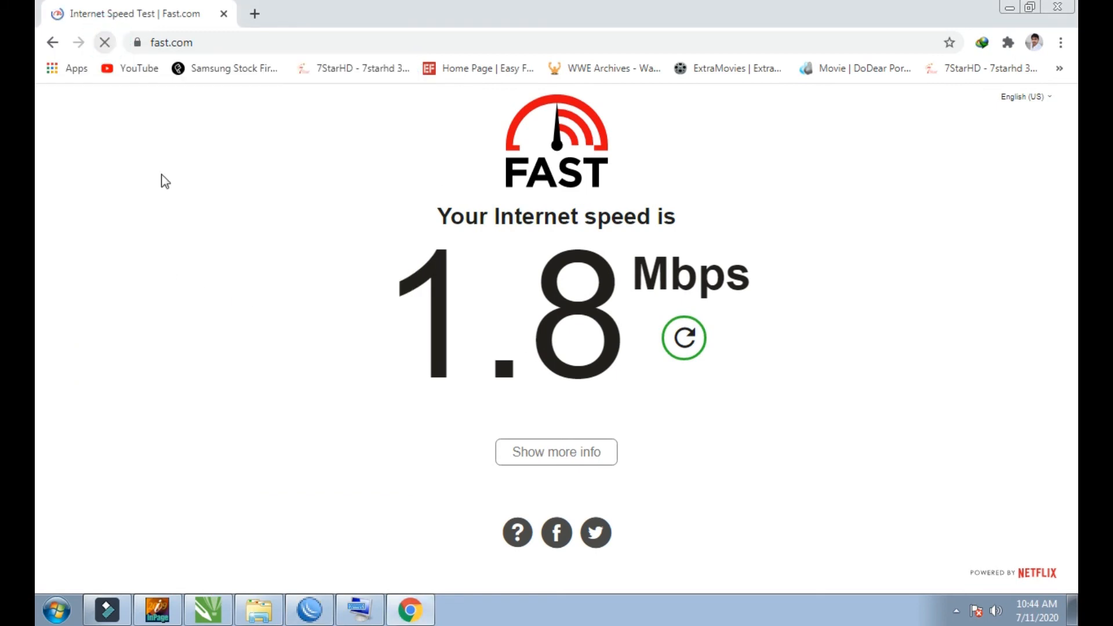
left_click(380, 620)
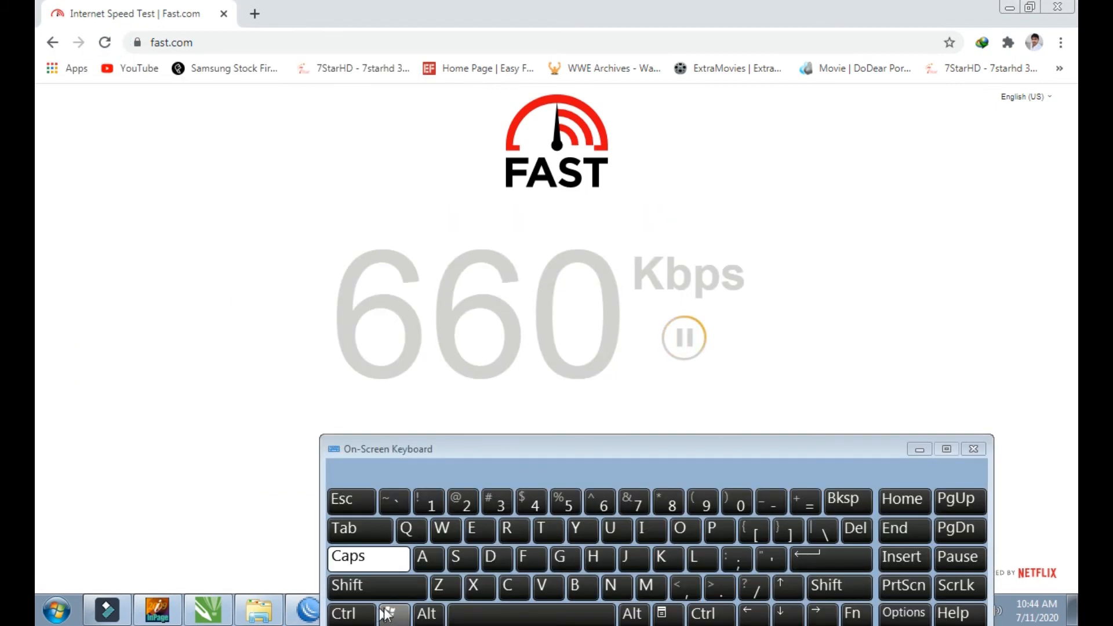
left_click(301, 609)
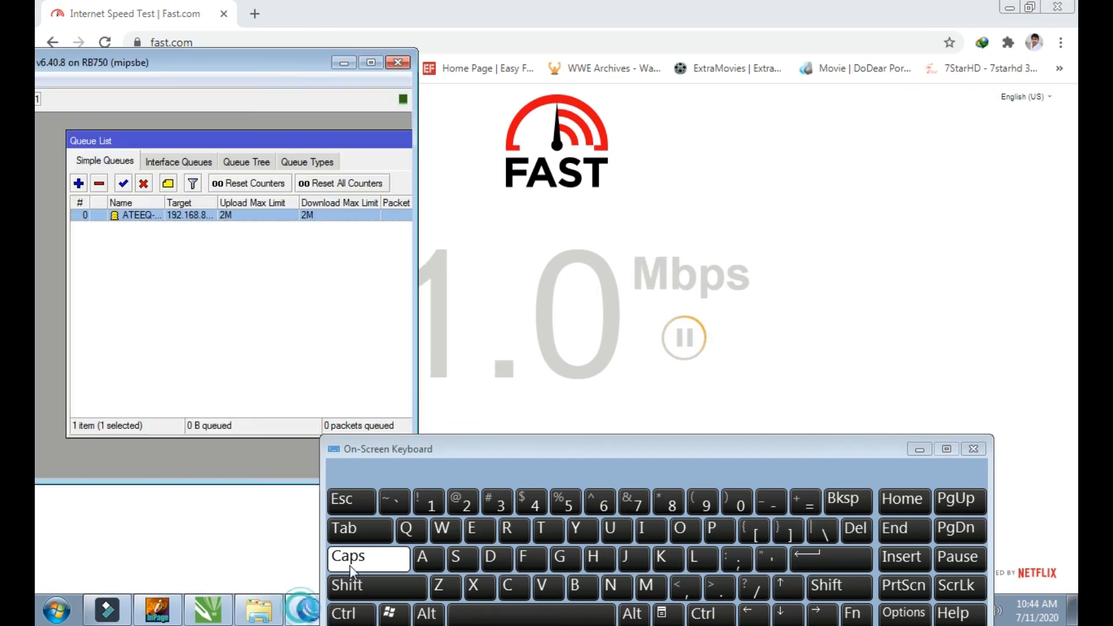
left_click(917, 450)
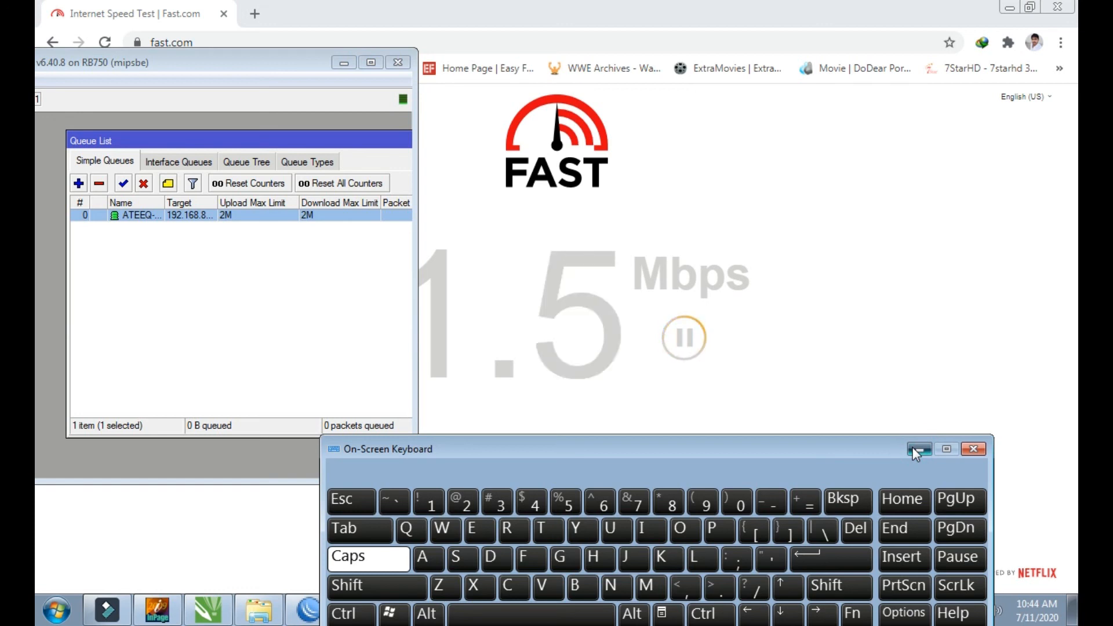
left_click(917, 450)
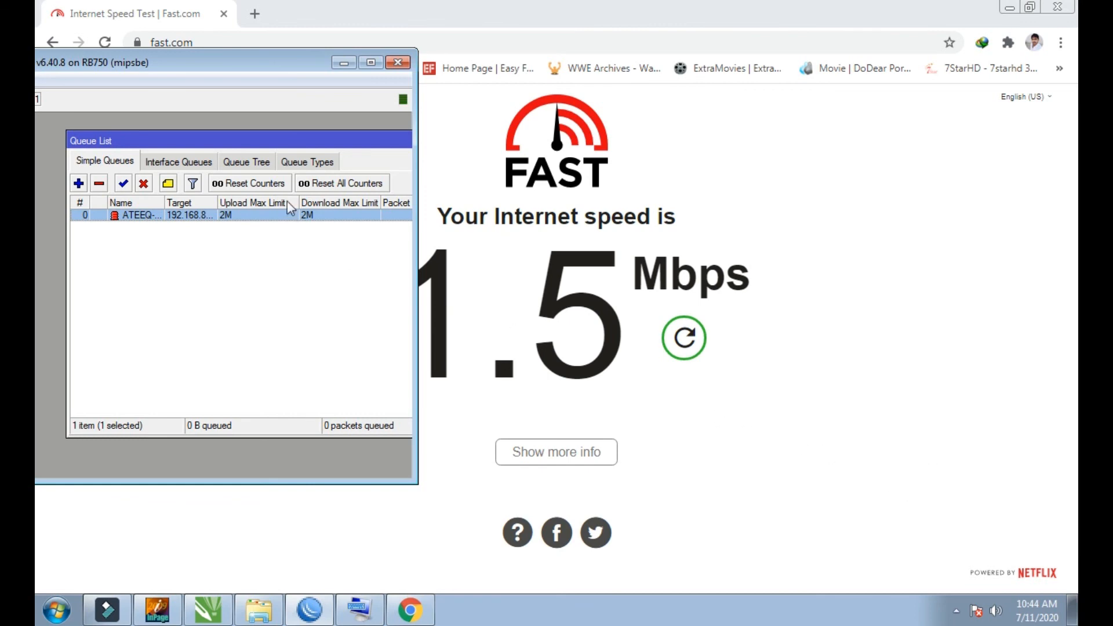
Step: Maximise WinBox, examine the upload Max Limit choices for a new simple queue, and close the new queue without saving it
left_click(371, 62)
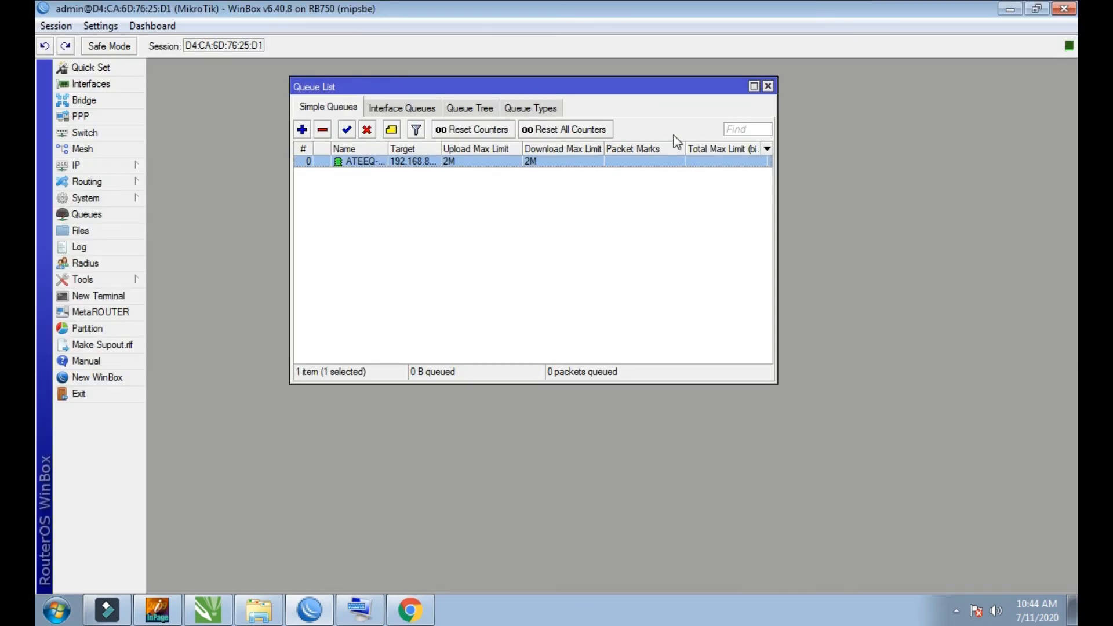
left_click(302, 131)
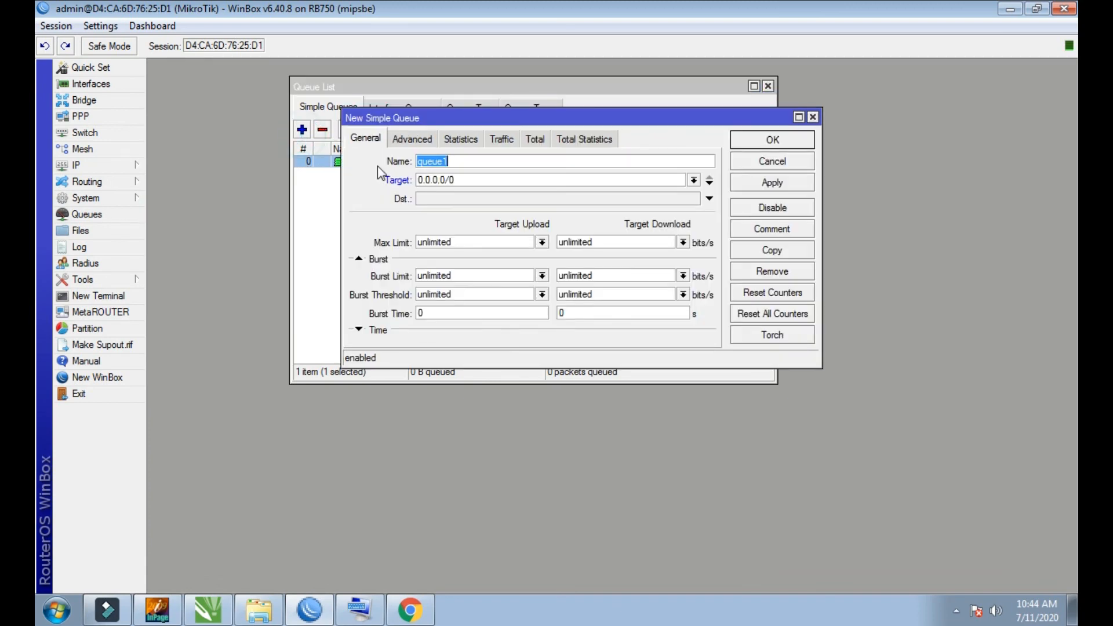
left_click(614, 192)
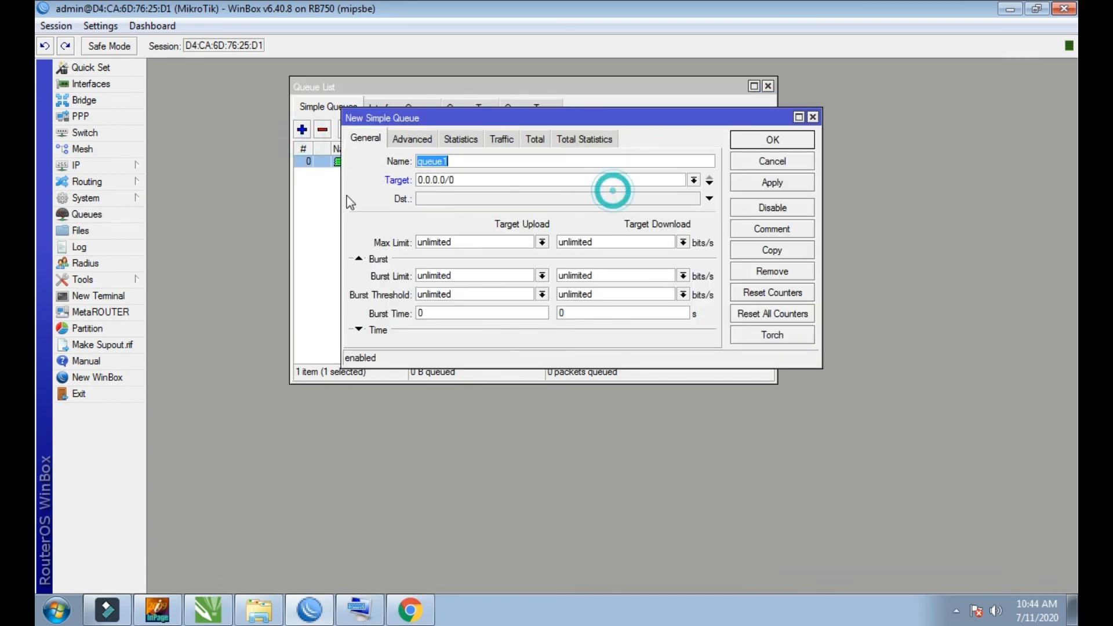
left_click(543, 244)
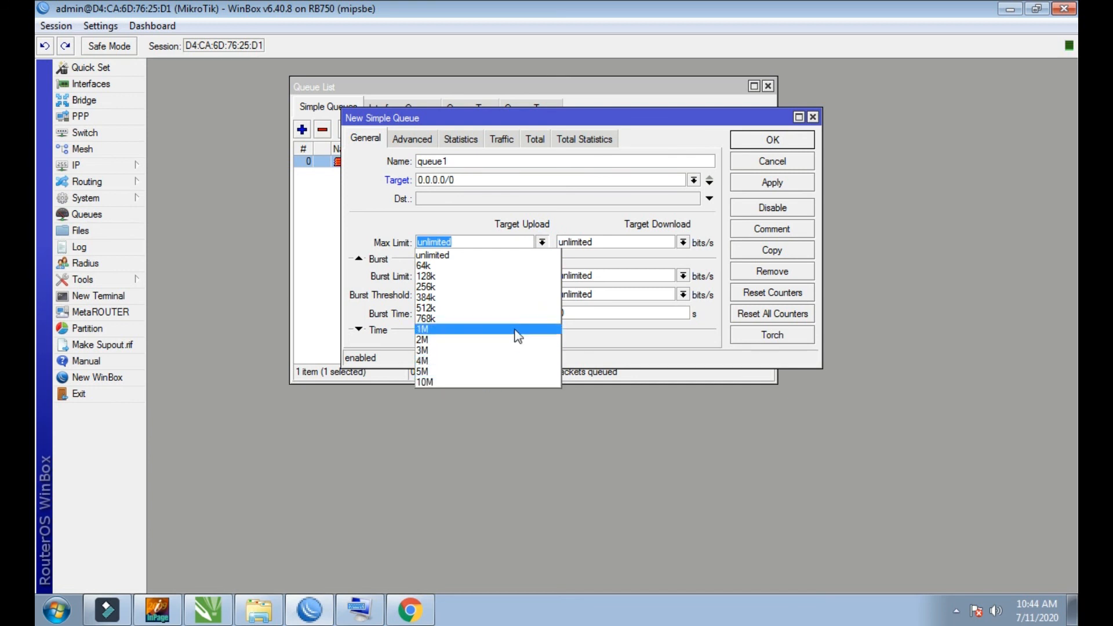
left_click(543, 242)
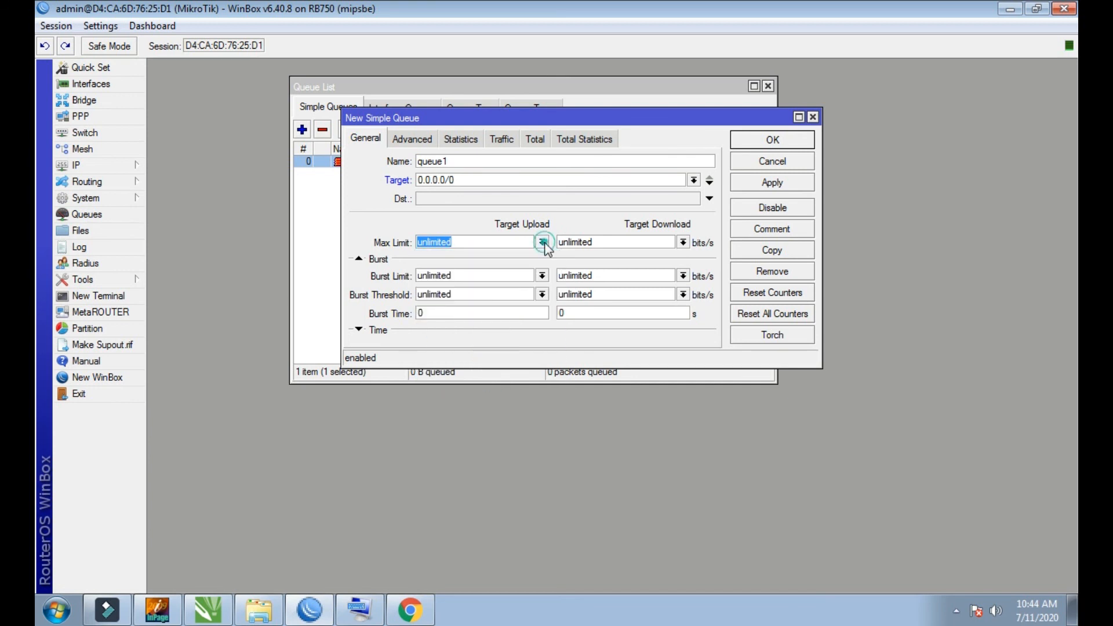
left_click(813, 117)
Step: Close the Queue List, WinBox and the Chrome window with the Fast.com speed test
left_click(769, 86)
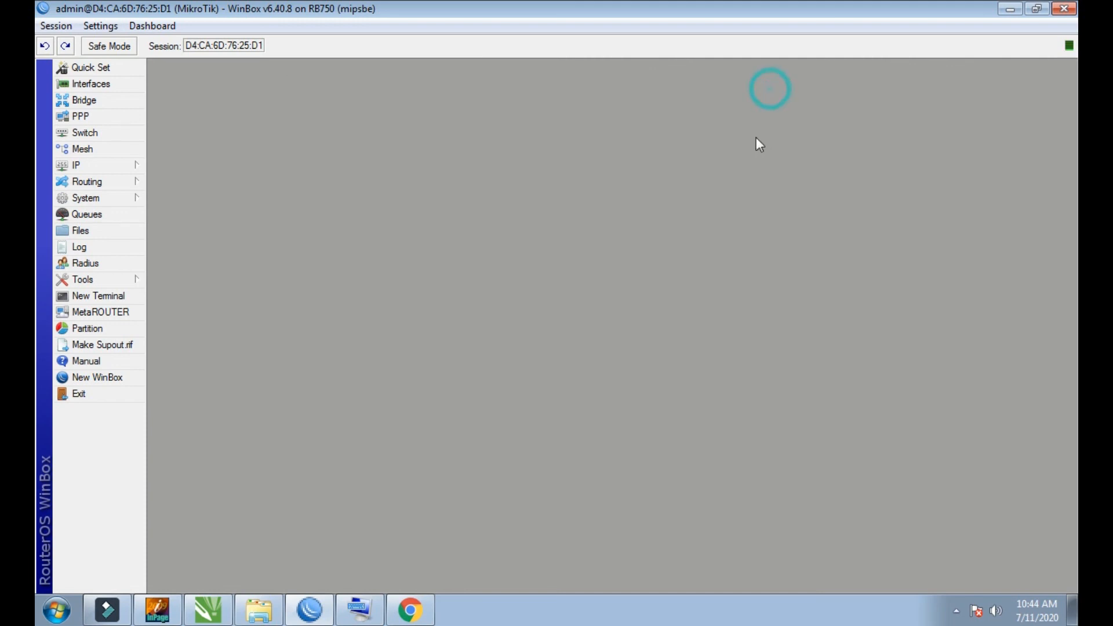
left_click(1064, 8)
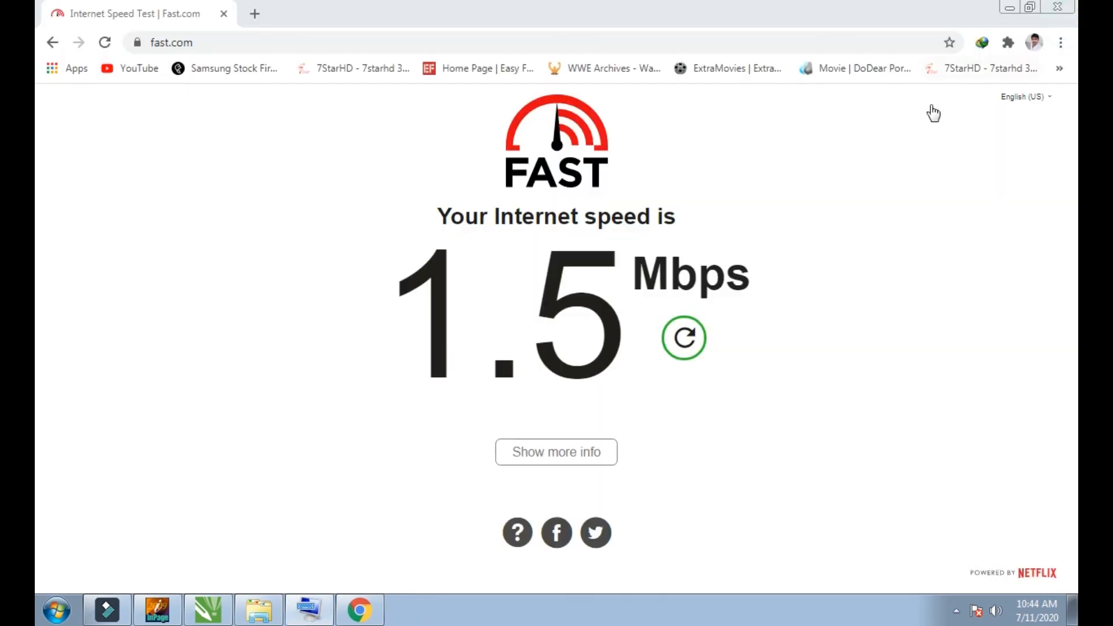
left_click(1058, 7)
right_click(430, 352)
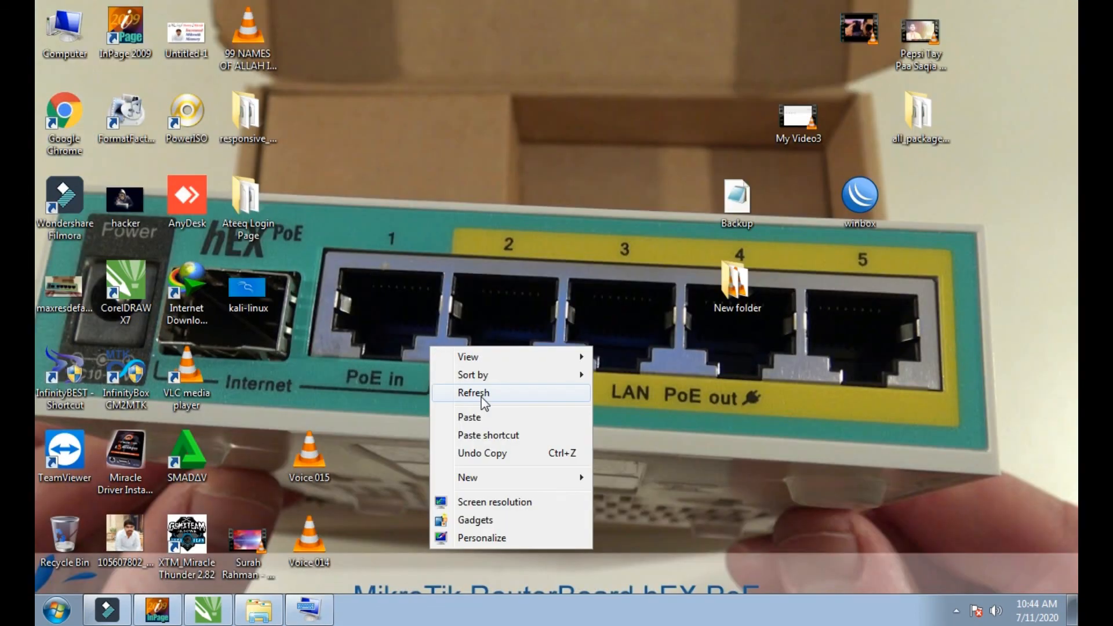
left_click(475, 389)
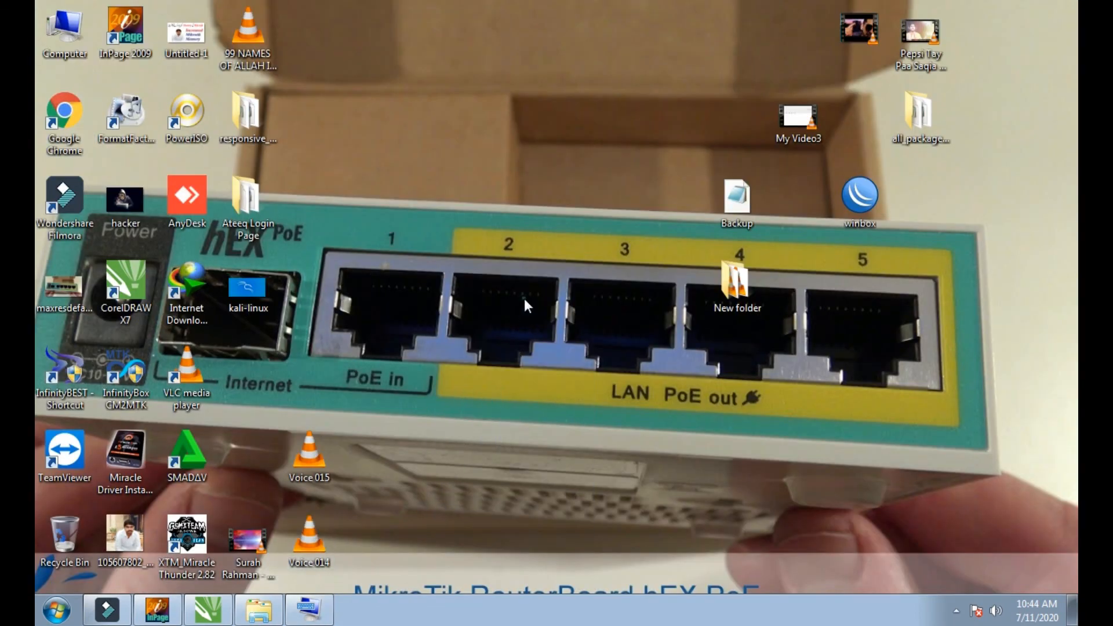
right_click(502, 276)
left_click(559, 347)
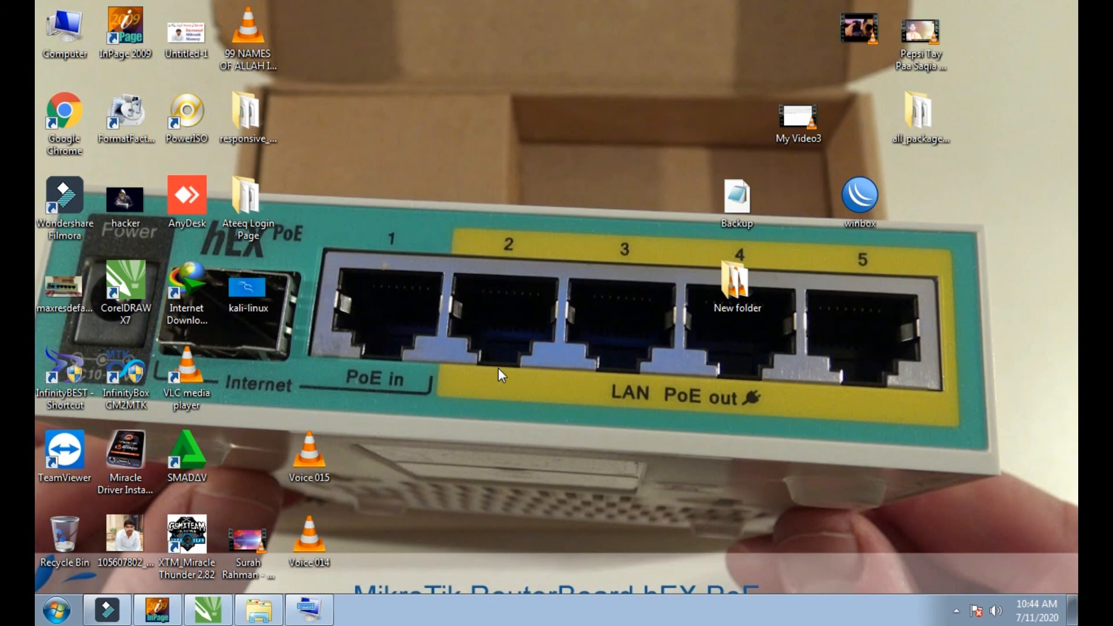